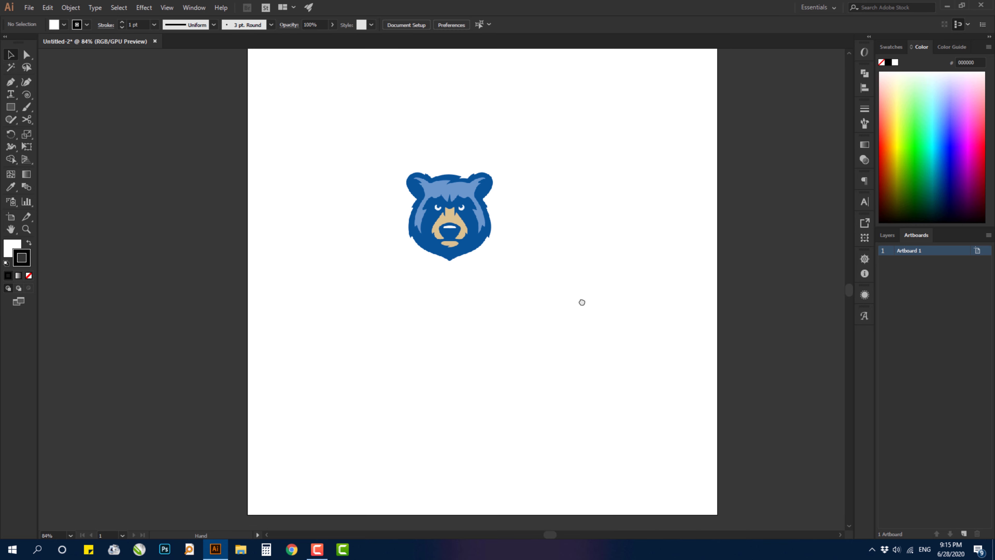
Step: Enlarge the bear image proportionally to about 734 × 749 px and position it near the middle of the artboard
left_click(480, 245)
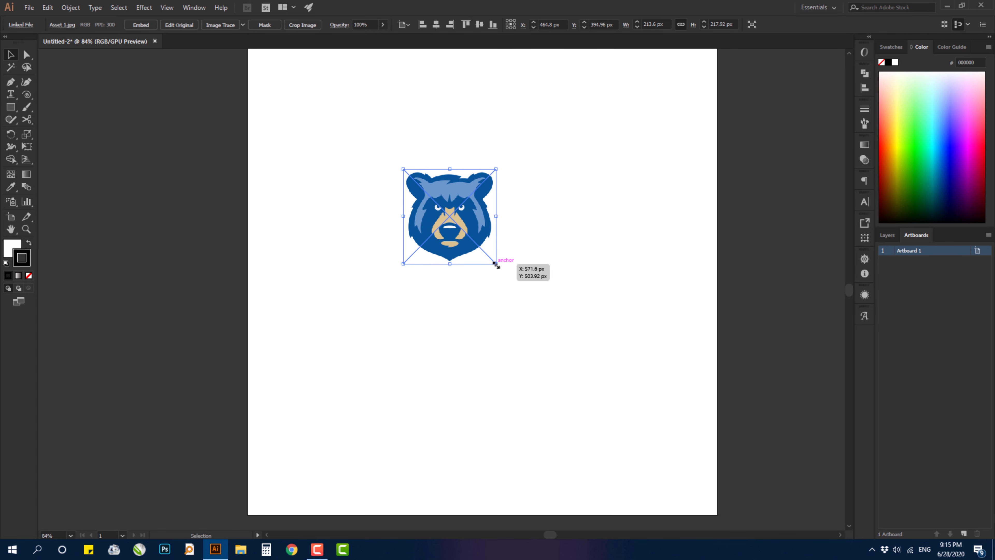
left_click_drag(496, 264, 609, 422)
left_click_drag(471, 235, 504, 275)
left_click(712, 234)
left_click(522, 235)
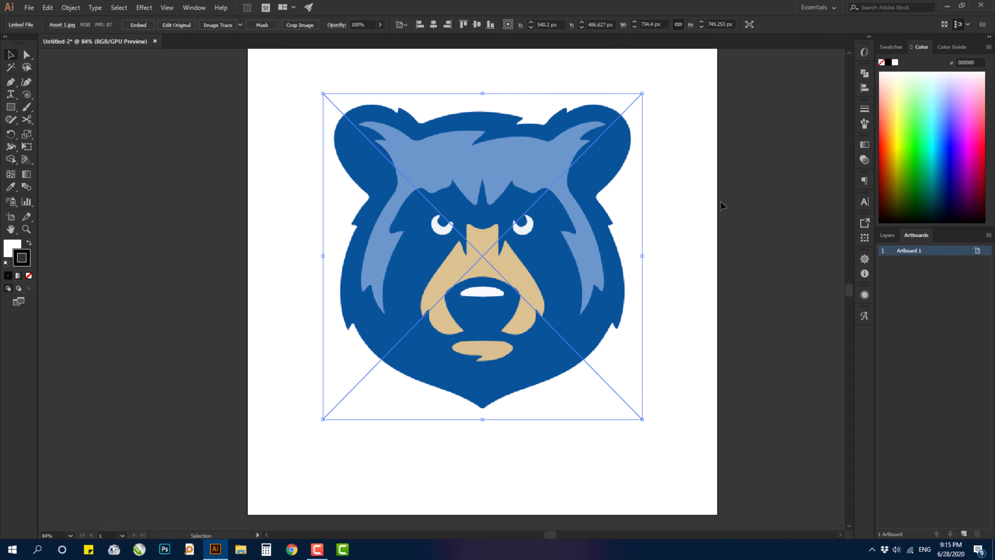
left_click(721, 200)
left_click(557, 192)
left_click(656, 191)
Step: Examine the edge of the bear's ear at high magnification for pixelation, then return to the whole artboard
key("z")
left_click_drag(581, 203, 711, 168)
left_click_drag(653, 189, 705, 217)
left_click_drag(622, 249, 559, 274)
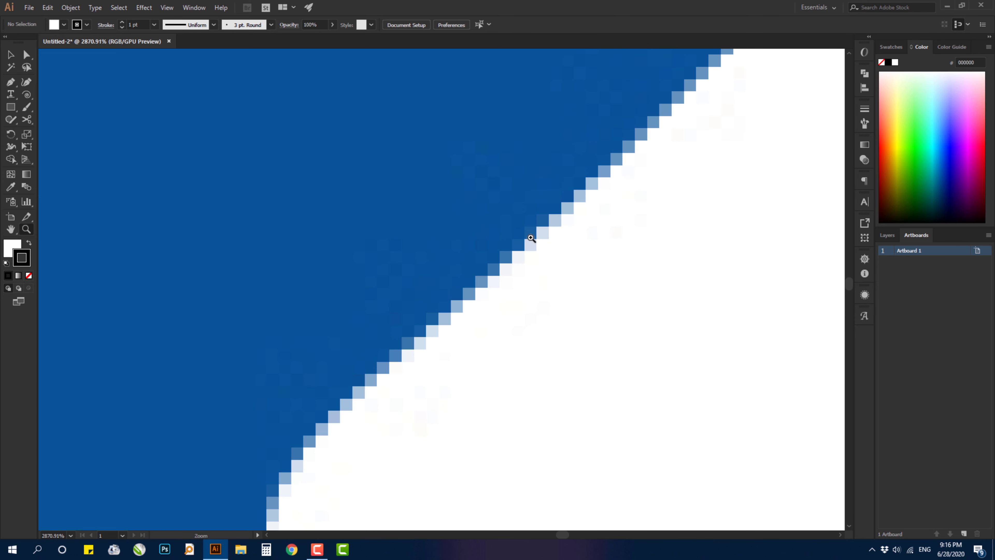
key("ctrl+minus")
key("ctrl+minus")
key("ctrl+minus")
key("ctrl+minus")
key("ctrl+minus")
key("ctrl+minus")
key("ctrl+minus")
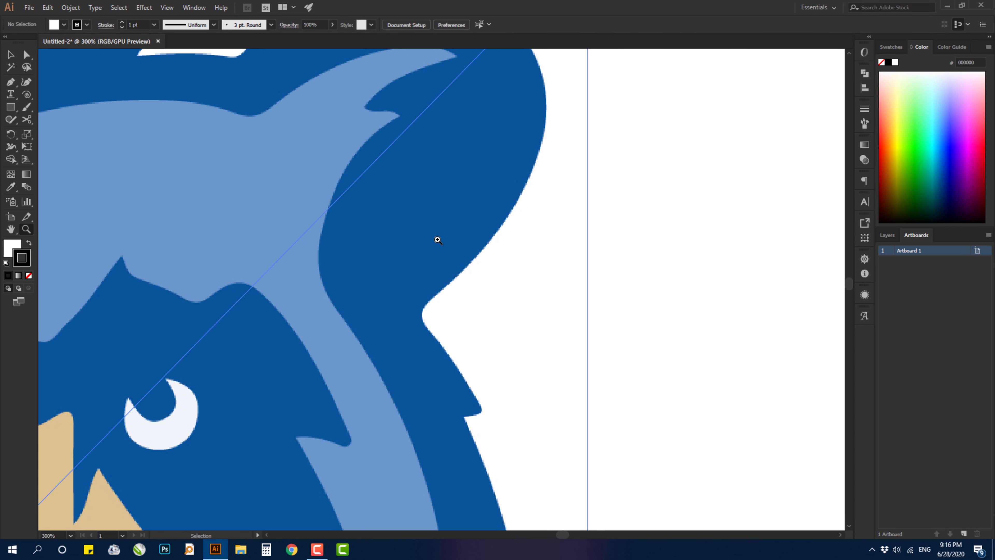
key("ctrl+minus")
key("ctrl+minus")
left_click_drag(326, 331, 512, 256)
key("ctrl+minus")
key("ctrl+minus")
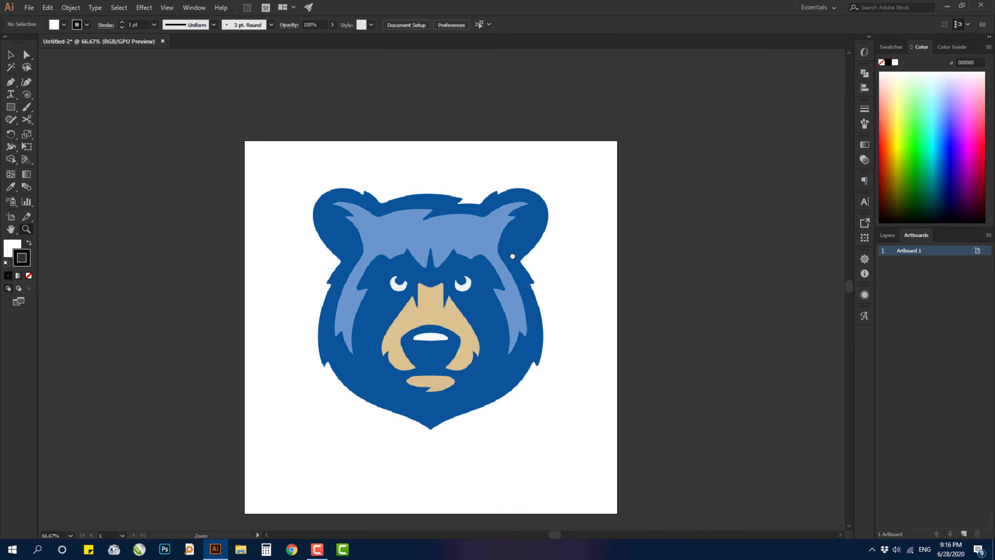
Step: Move the bear image down to the artboard's centre, at about X 540 px, Y 521 px
left_click(11, 55)
left_click(416, 237)
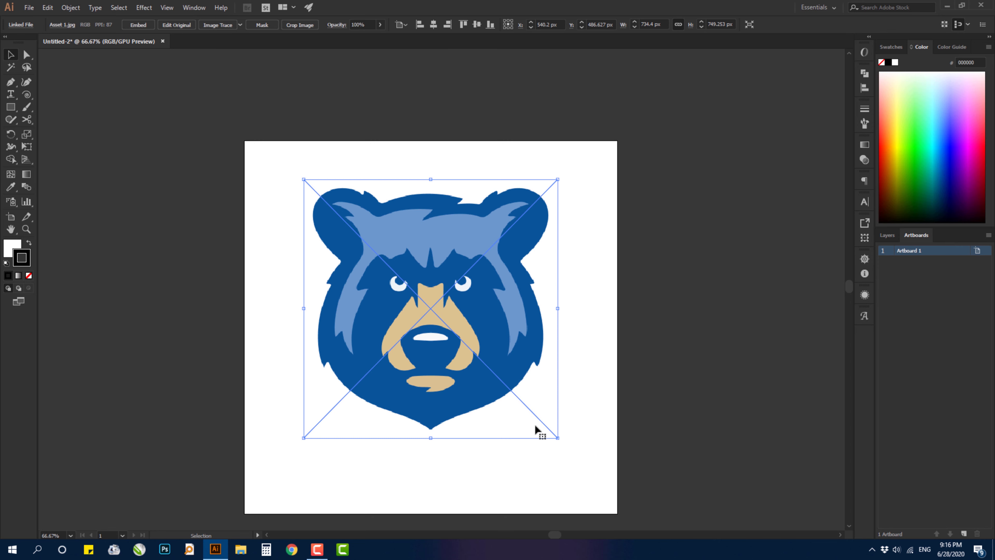
left_click_drag(474, 343, 504, 306)
left_click_drag(498, 269, 504, 288)
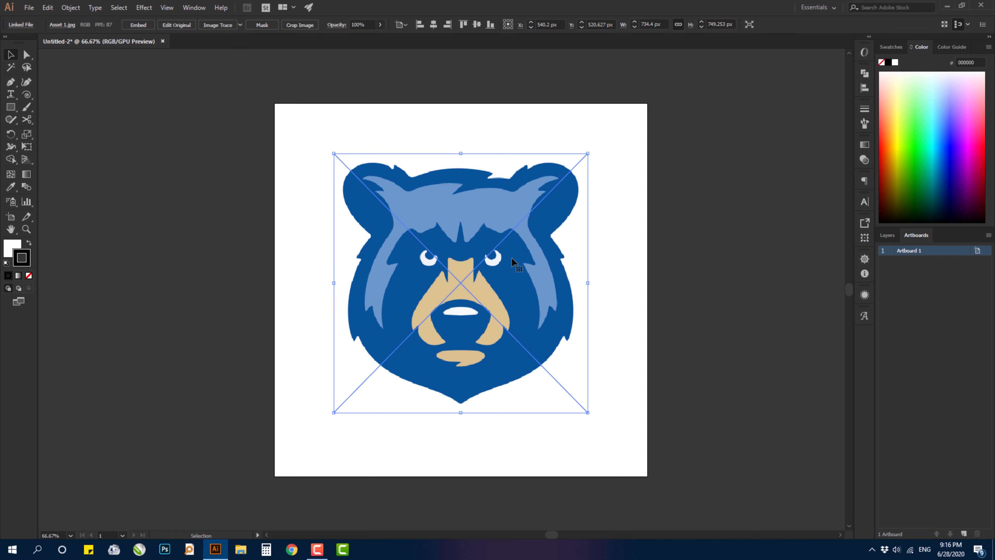
Step: Switch to the desktop and delete the linked source file Asset 1
left_click(947, 6)
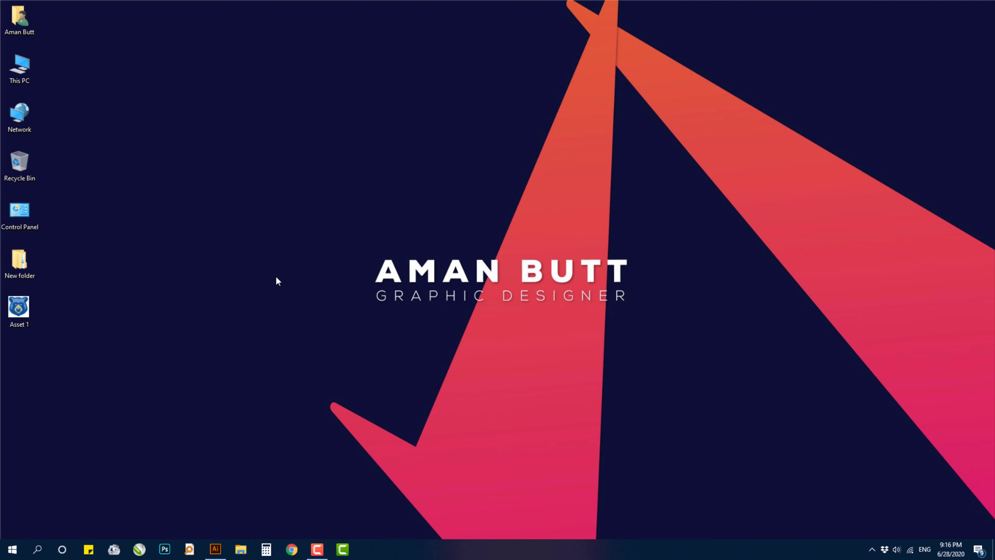
left_click(12, 308)
key("Delete")
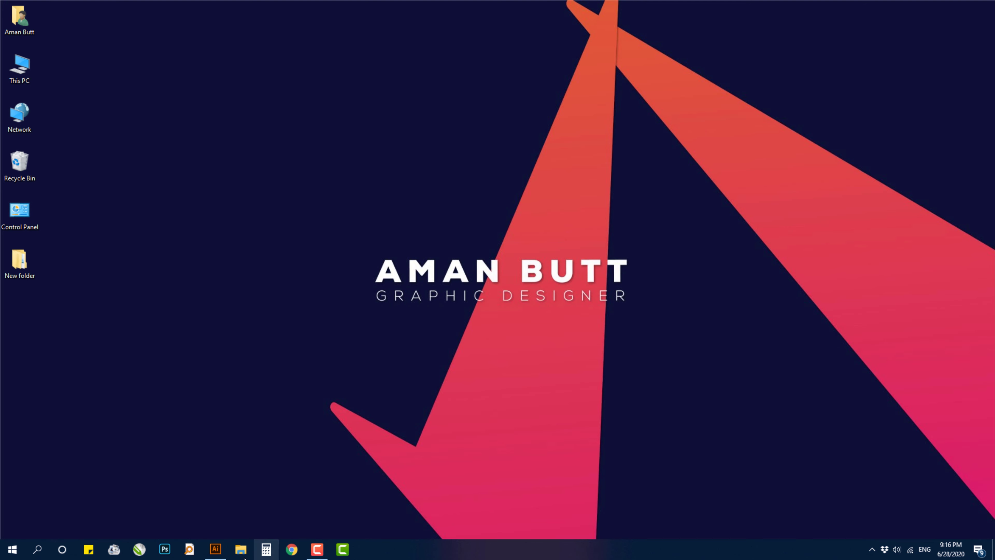
Step: Switch back to Illustrator and try to replace the missing link to Asset 1.jpg
left_click(215, 551)
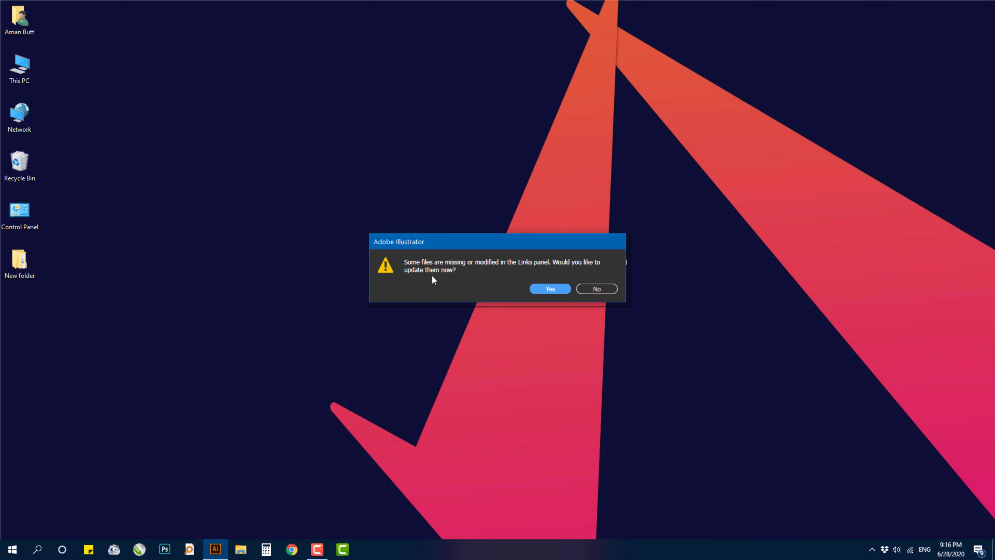
left_click(554, 291)
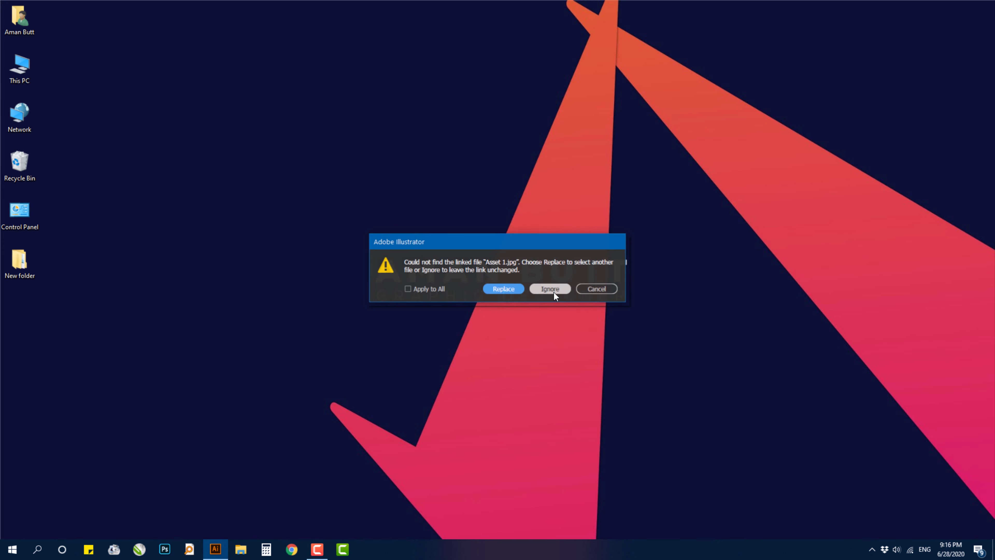
left_click(497, 291)
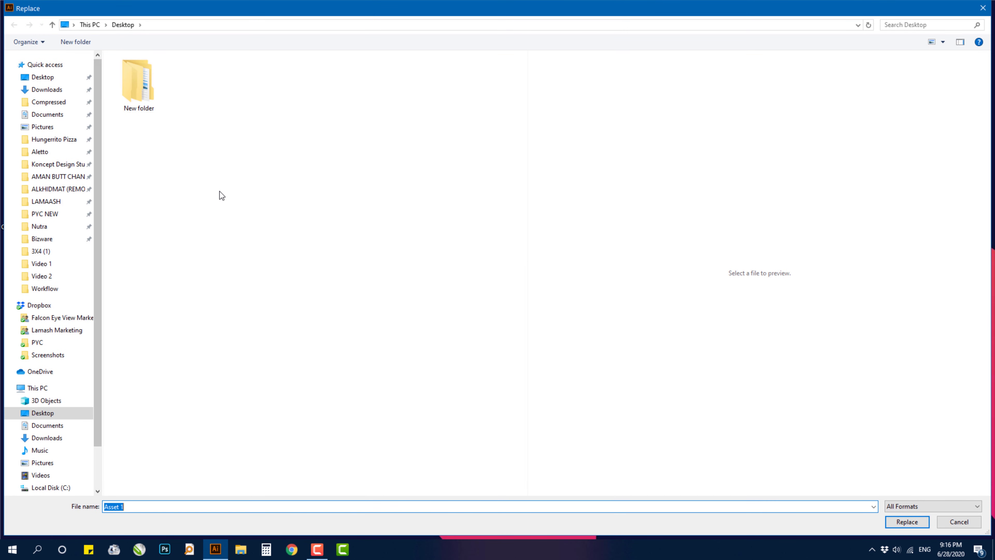
left_click(957, 522)
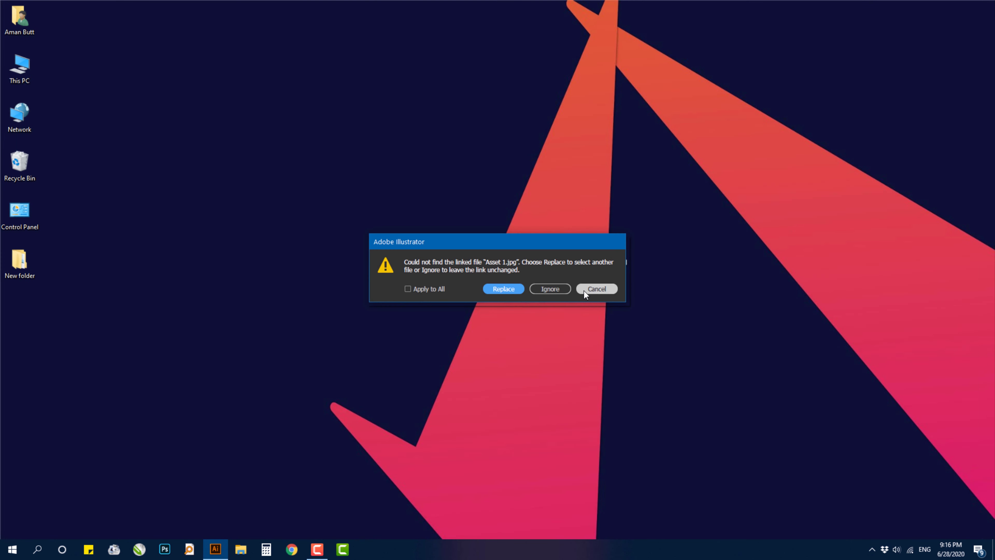
Step: Move the deleted Asset 1 image from the Recycle Bin back to the desktop
left_click(119, 263)
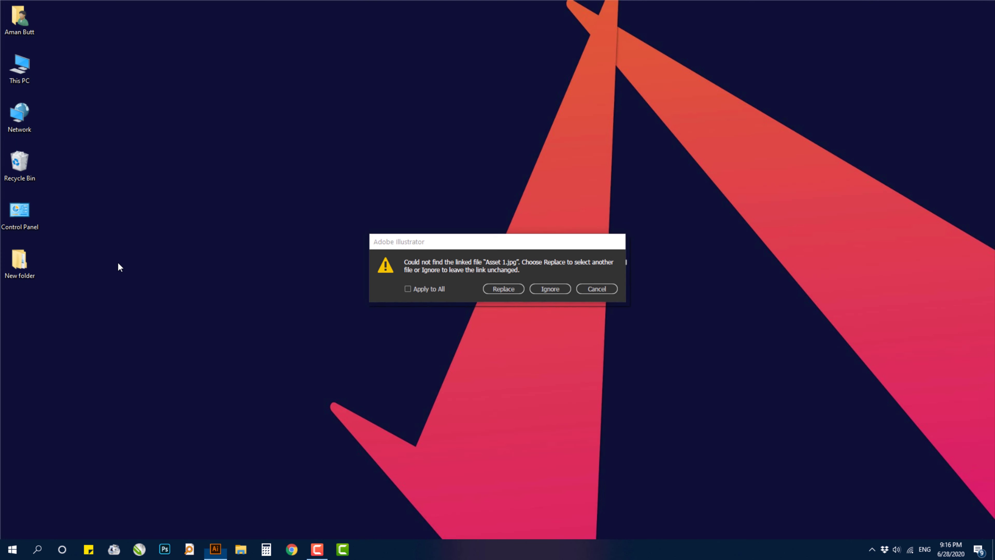
double_click(22, 174)
left_click(231, 149)
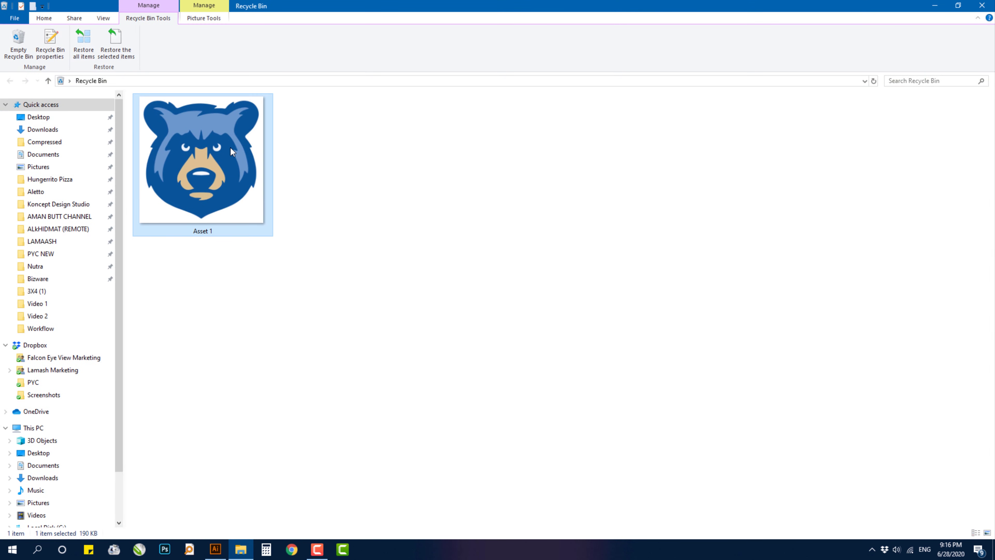
key("ctrl+x")
left_click(982, 6)
left_click(271, 192)
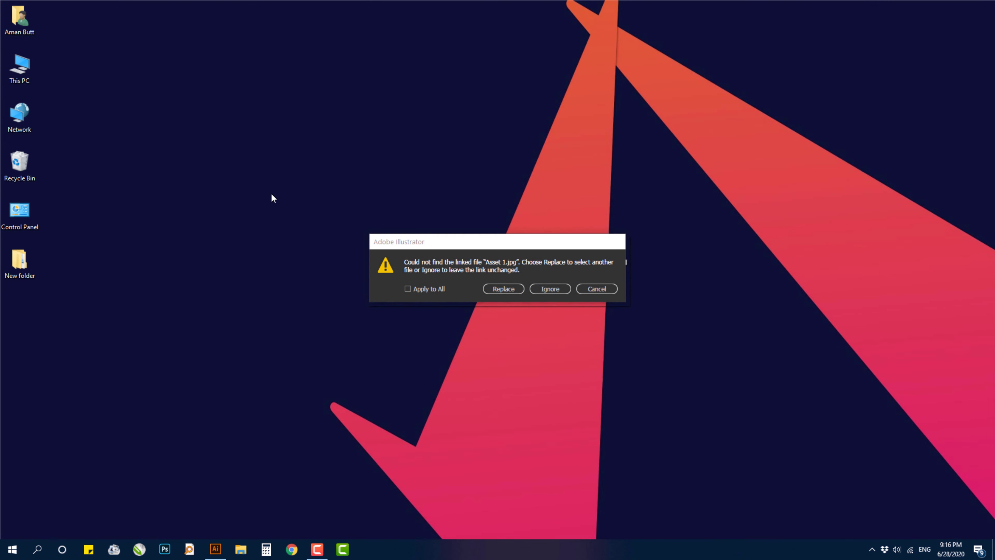
key("ctrl+v")
Step: Replace the missing link with the Asset 1 file on the desktop
left_click(509, 296)
left_click(507, 289)
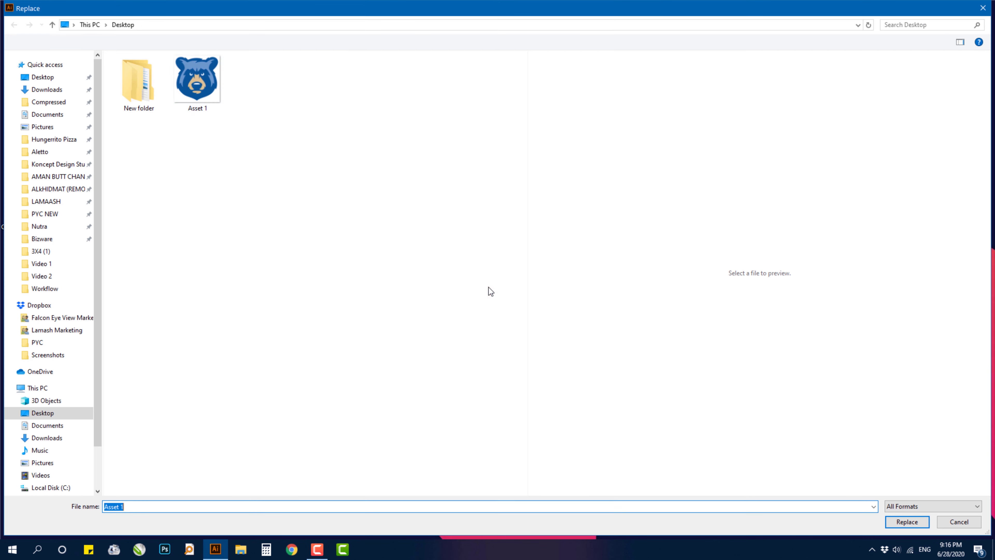
double_click(207, 72)
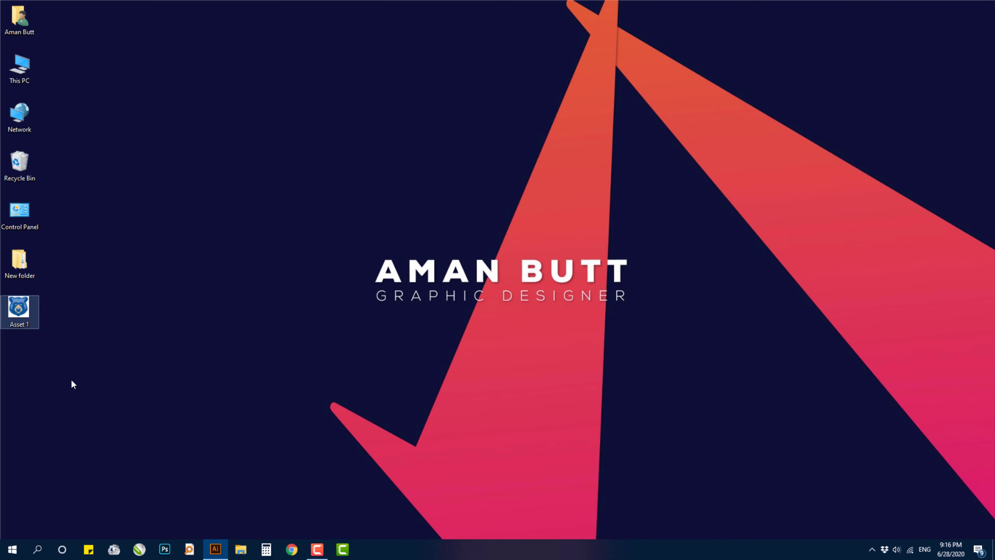
Step: Switch back to Illustrator, embed the linked bear image in the document and clear the selection
left_click(221, 553)
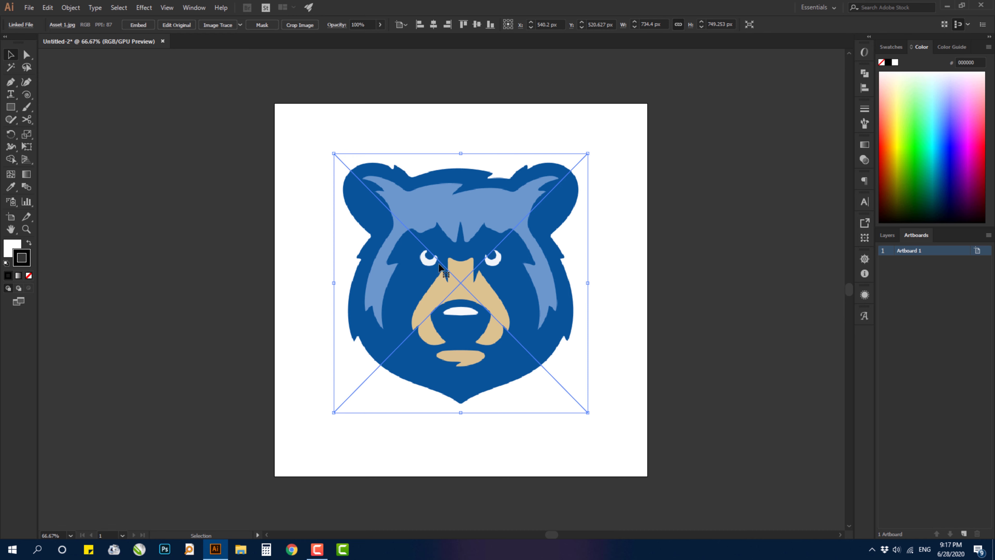
left_click(136, 25)
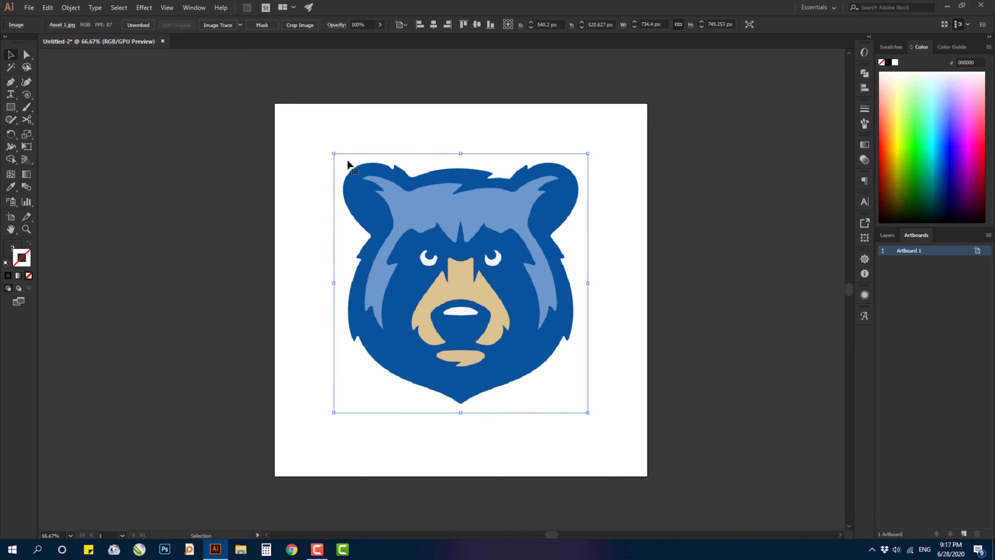
left_click(164, 288)
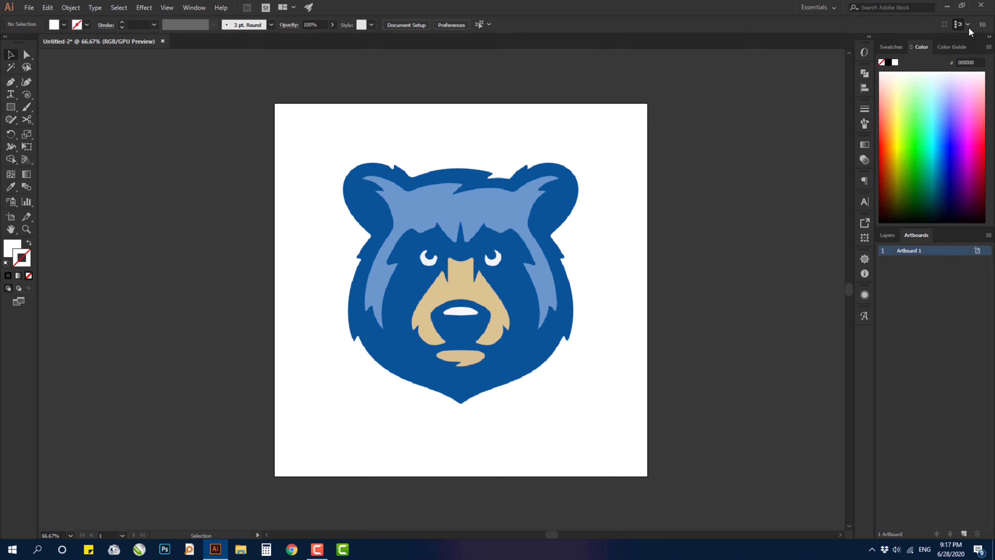
Step: Delete the Asset 1 source file from the desktop, then return to Illustrator and select the embedded bear image
left_click(947, 7)
left_click(18, 312)
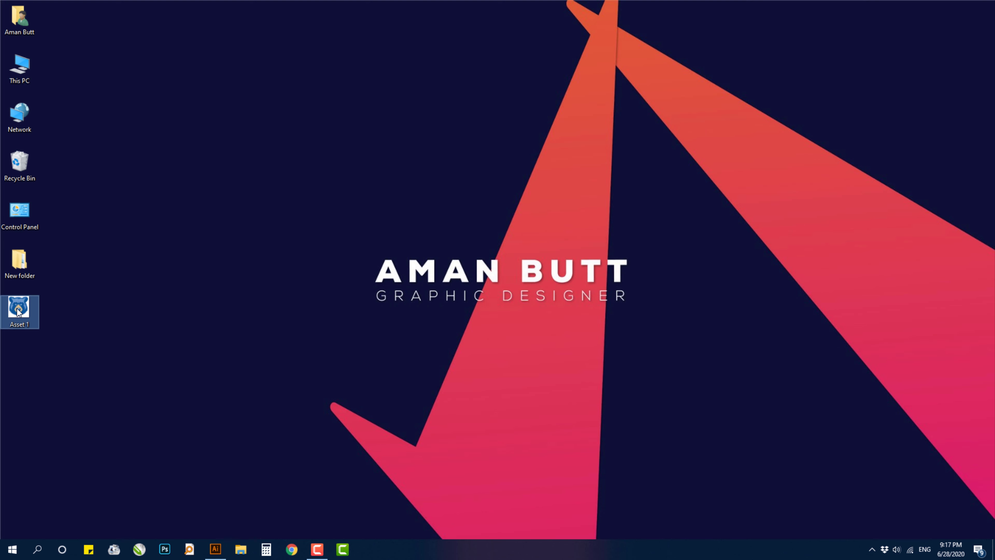
key("Delete")
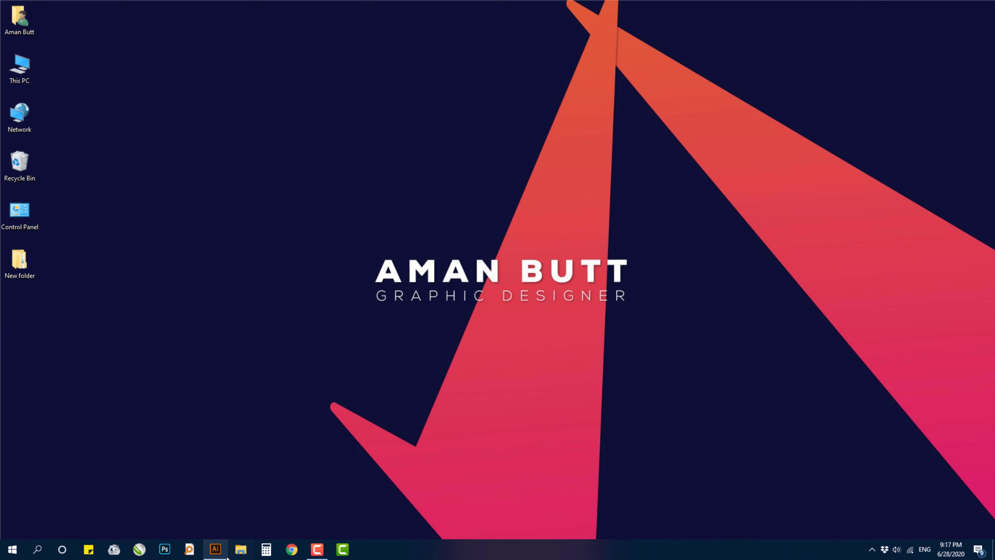
left_click(216, 549)
left_click(468, 275)
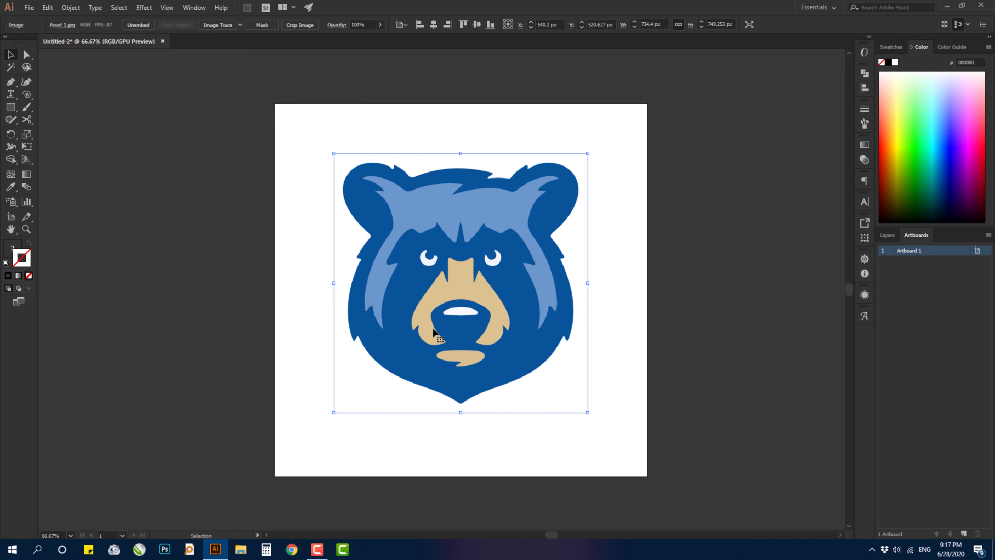
left_click(710, 251)
left_click(490, 252)
Step: Bring up the Layers panel, detach it as a floating window and close it
left_click(173, 9)
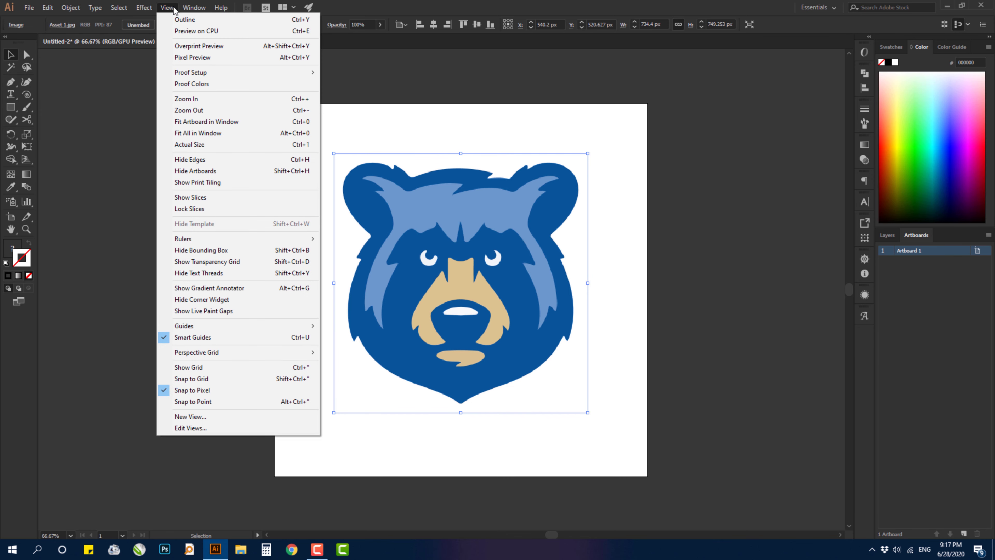
mouse_move(190, 10)
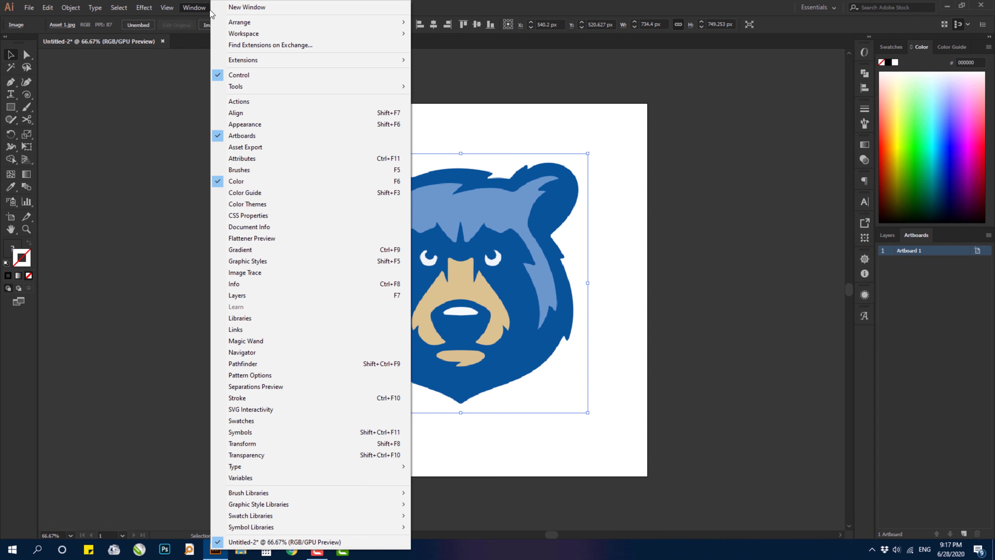
left_click(240, 296)
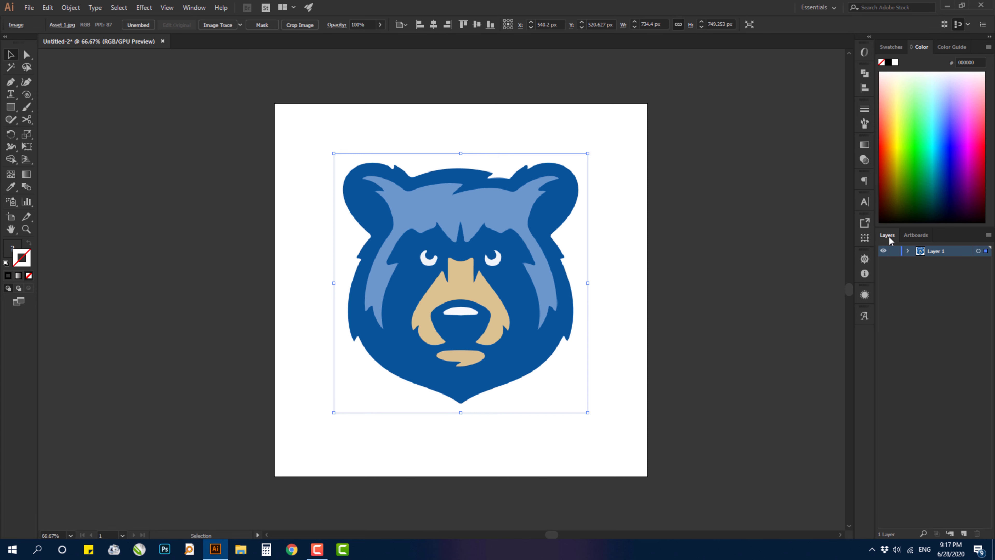
left_click_drag(889, 235, 629, 229)
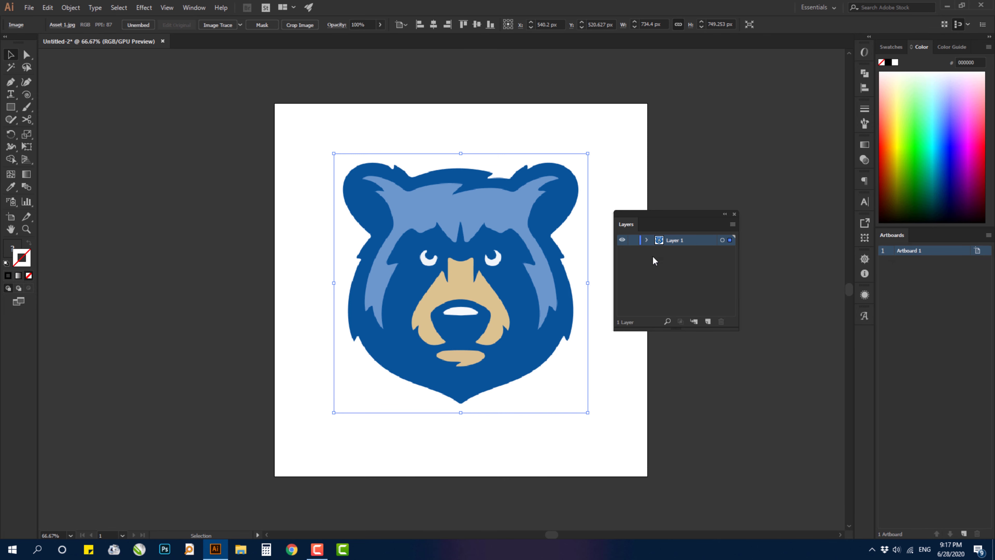
left_click(733, 214)
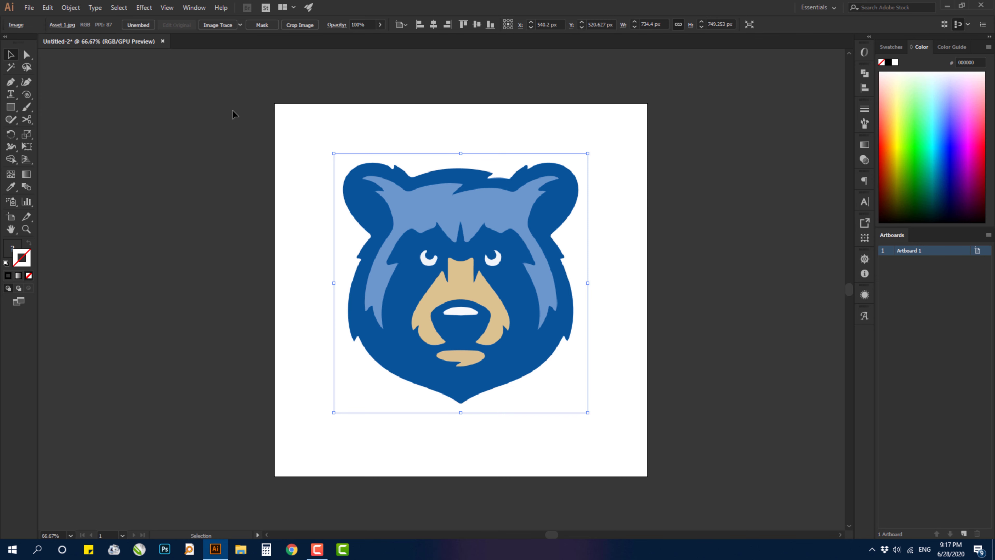
Step: Reopen the Layers panel and dock it beside the Artboards panel
left_click(188, 8)
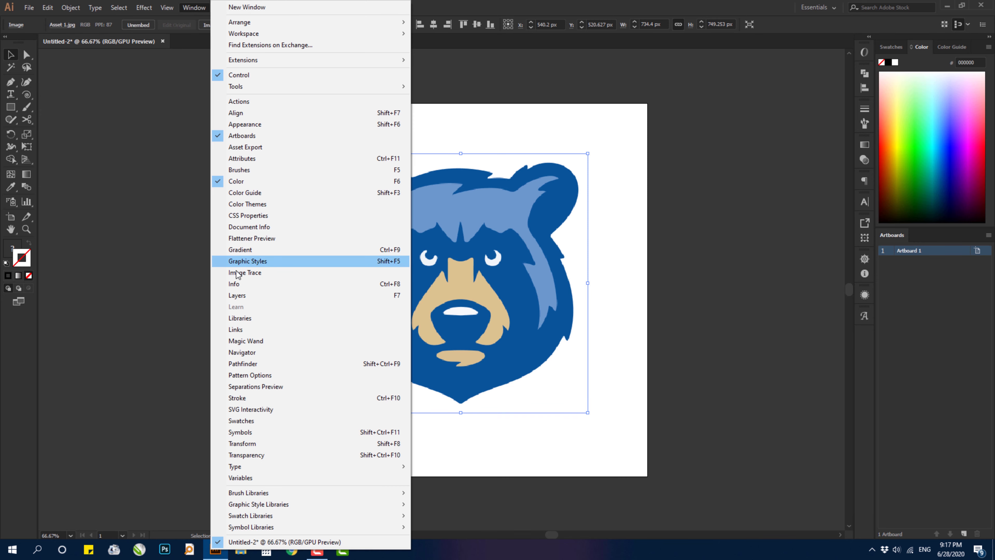
left_click(241, 296)
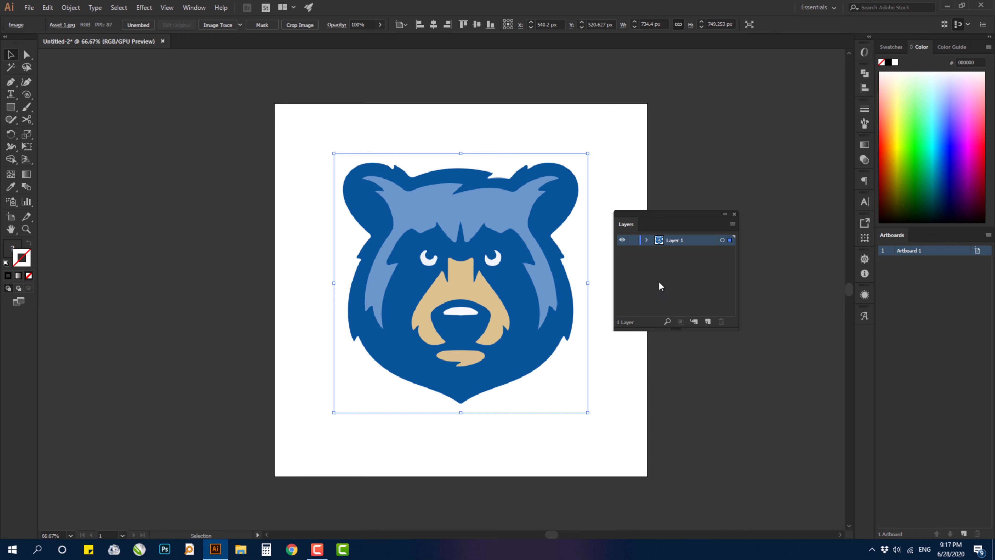
left_click_drag(627, 225, 918, 241)
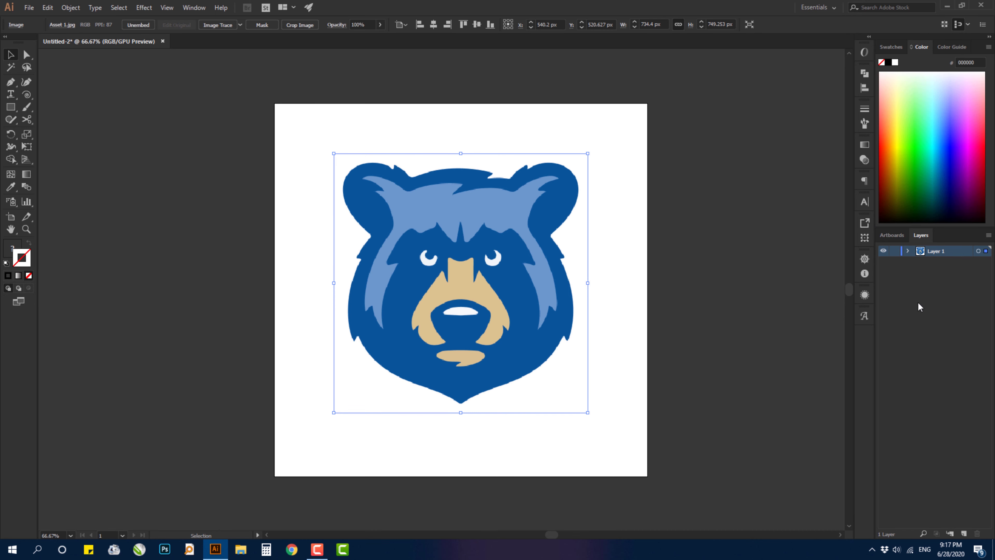
Step: Shift the bear image slightly on the artboard, ending at about X 540 px, Y 522 px
mouse_move(459, 253)
left_mouse_down()
mouse_move(521, 224)
mouse_move(485, 279)
mouse_move(457, 265)
mouse_move(473, 258)
left_mouse_up()
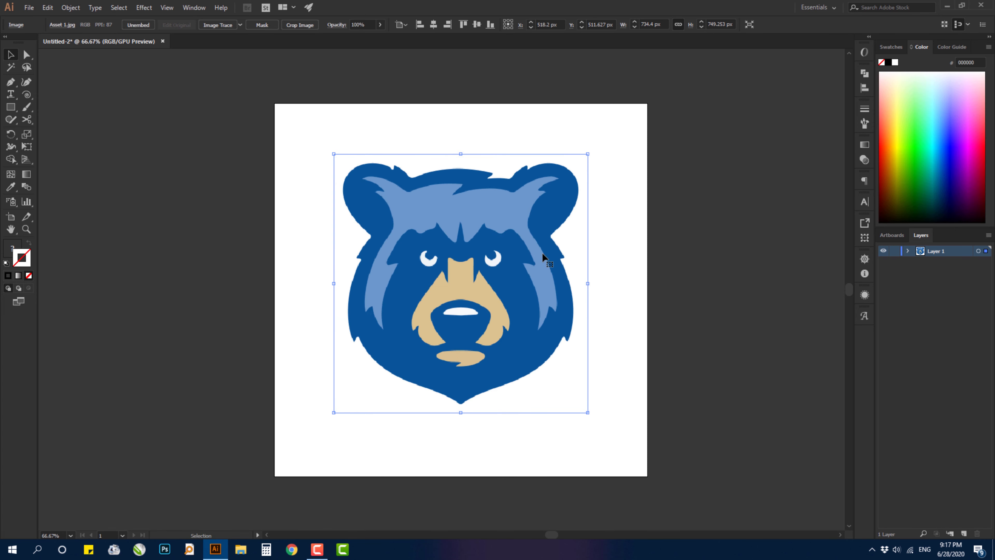
left_click(775, 206)
left_click(512, 228)
Step: Lock Layer 1, unlock it again and reselect the bear image
left_click(893, 251)
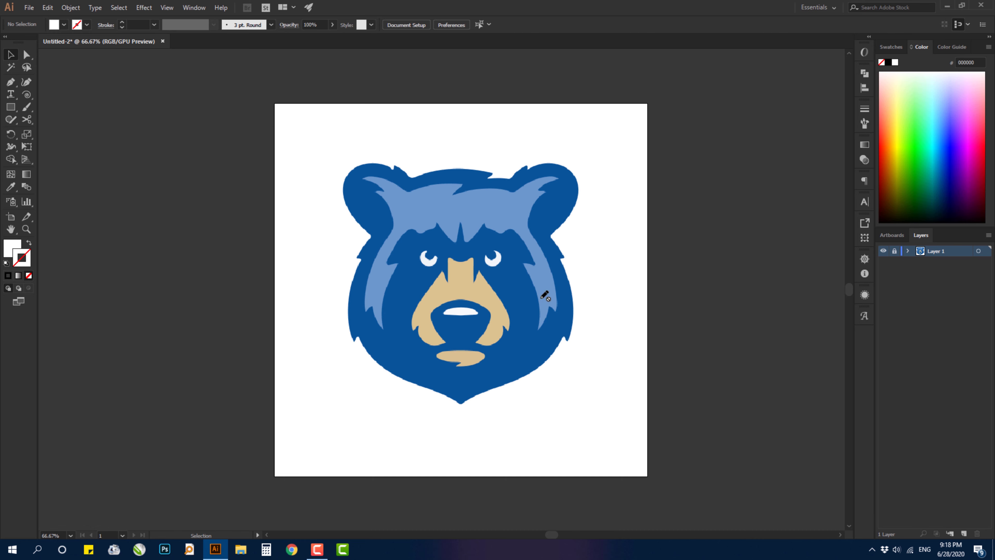
left_click(894, 253)
left_click(471, 212)
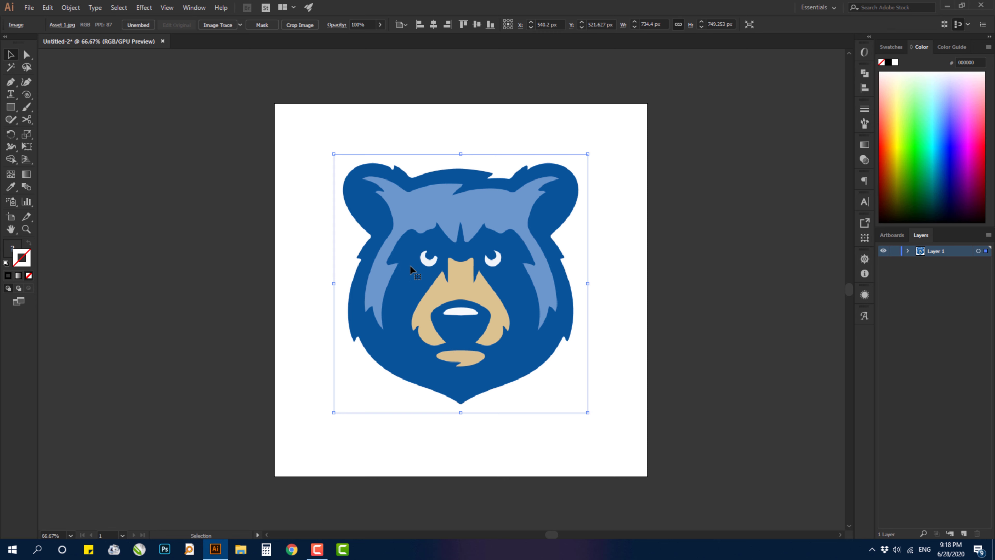
Step: Try lowering the bear image's opacity, leaving it at 100%
left_click(378, 24)
left_click_drag(365, 35, 390, 39)
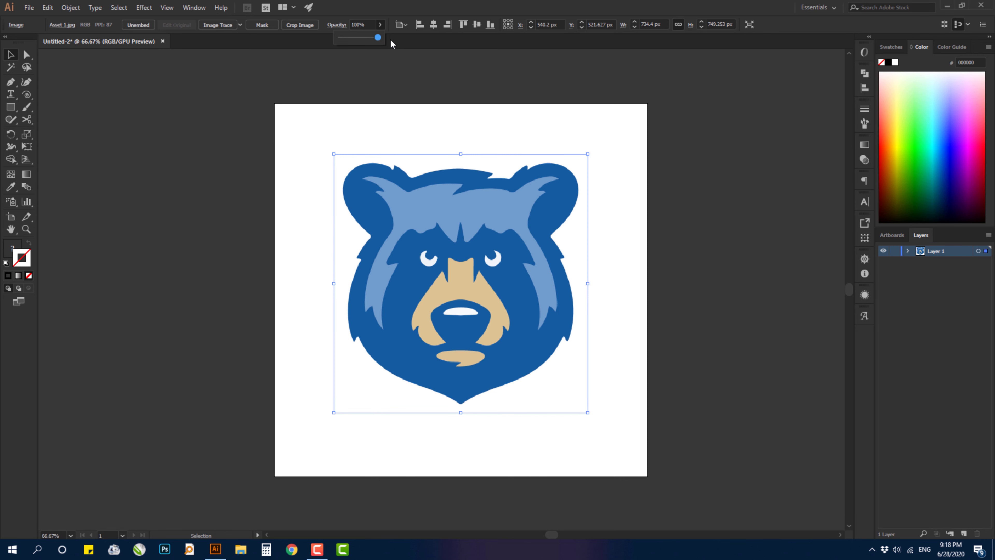
left_click(478, 83)
left_click(465, 239)
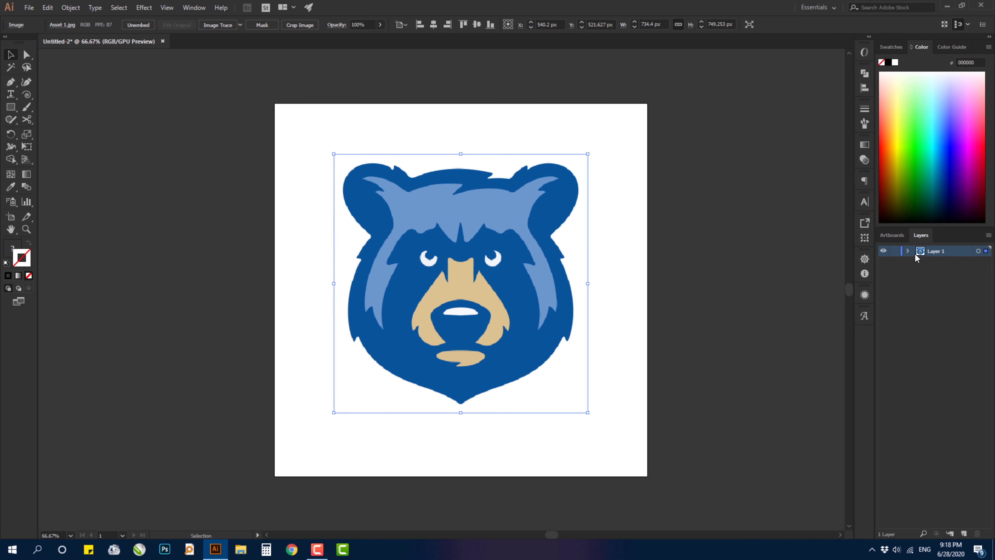
Step: Convert Layer 1 with the bear image into a template layer and add a new layer above it for tracing
left_click(988, 236)
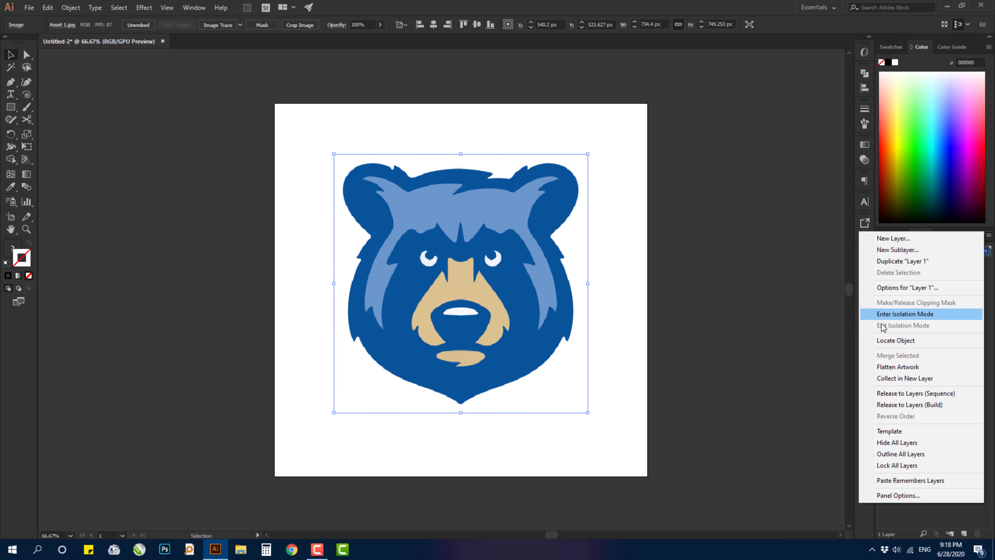
left_click(889, 431)
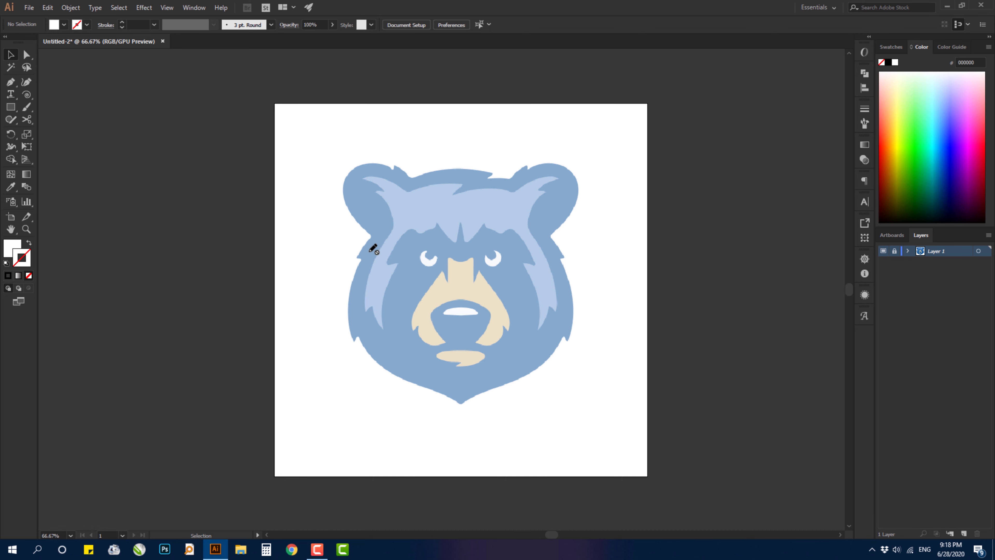
left_click(11, 83)
scroll(352, 364, "up", 3)
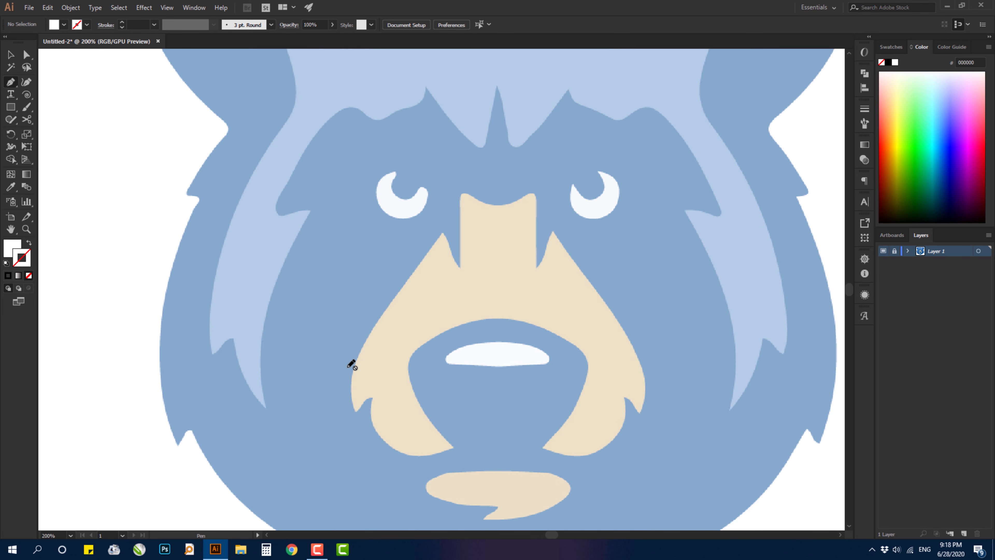
left_click_drag(311, 405, 549, 360)
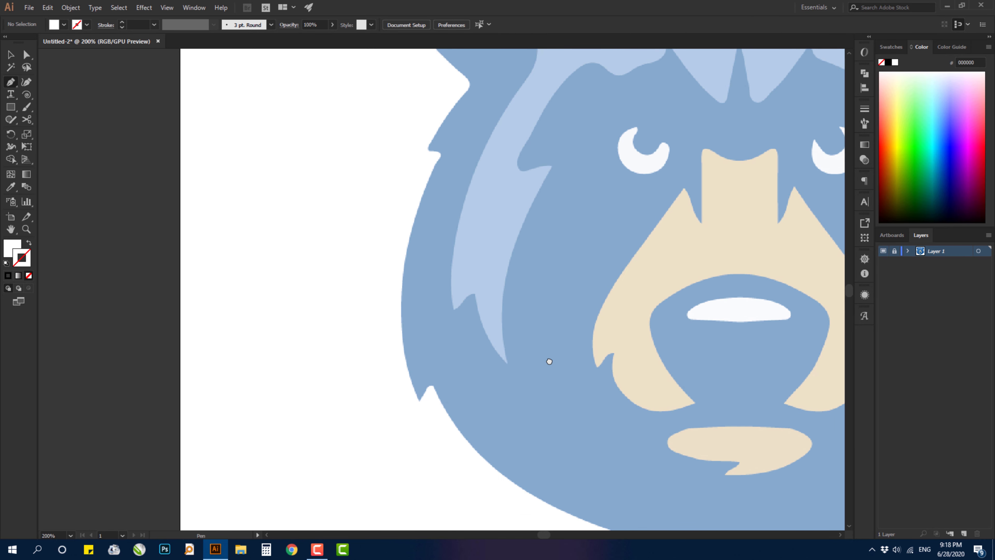
left_click_drag(449, 401, 462, 367)
key("space")
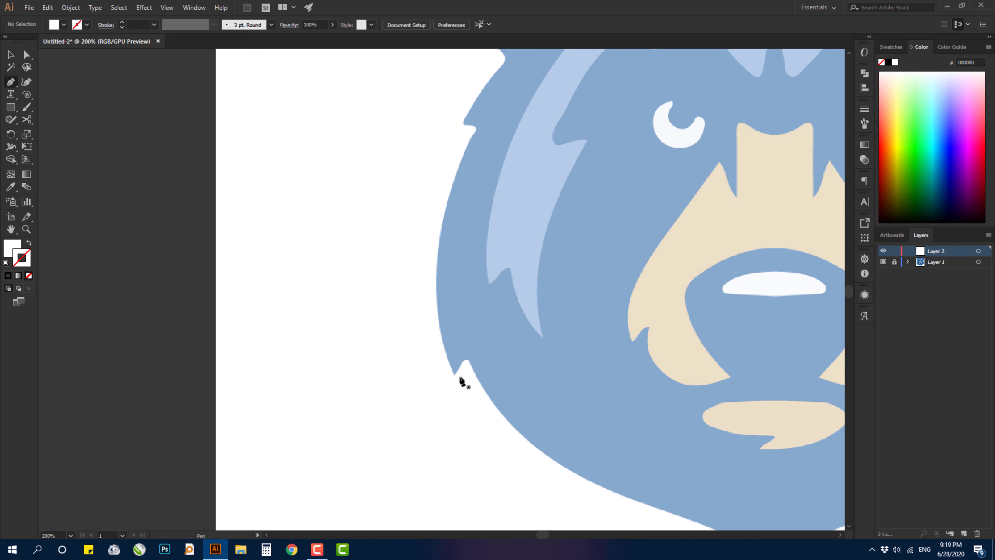
Step: With the Pen tool, trace the bear's lower-left jaw from the chin tip up to the inner corner of the cheek notch
left_click_drag(667, 398, 506, 258)
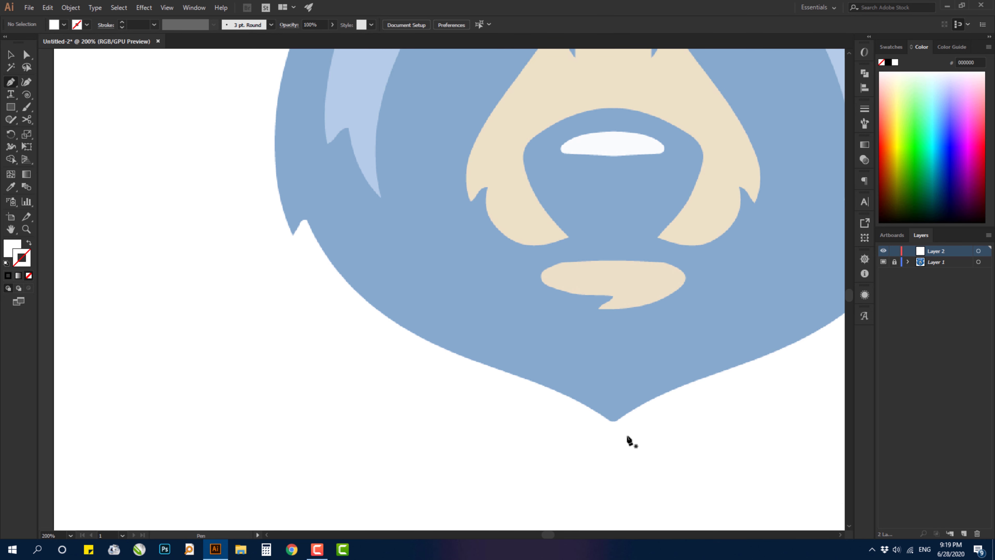
left_click(613, 422)
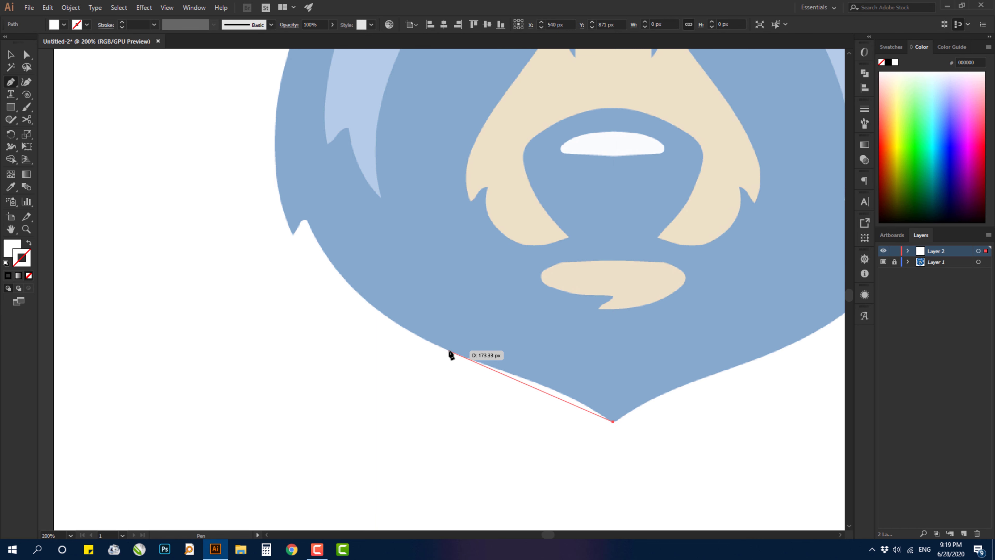
left_click_drag(449, 351, 322, 312)
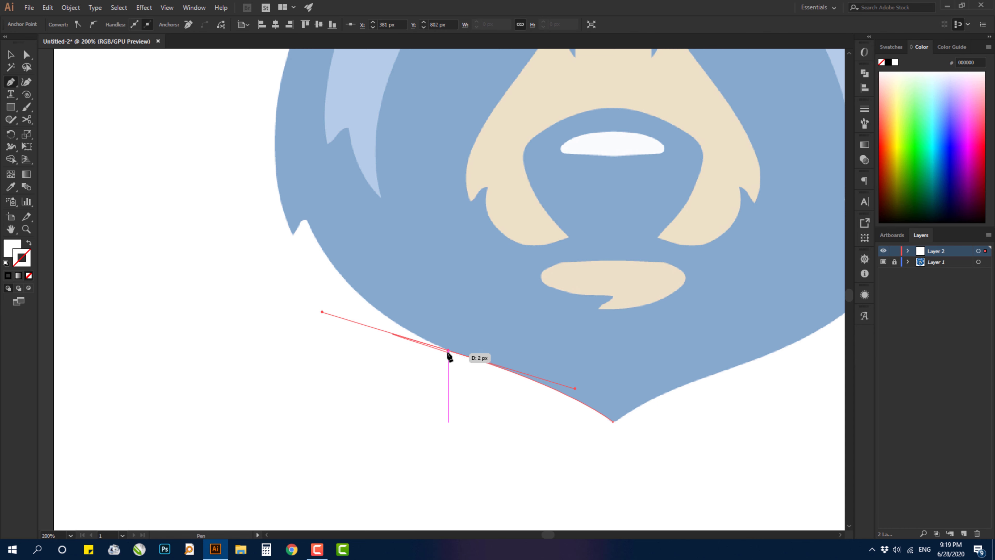
left_click(449, 350)
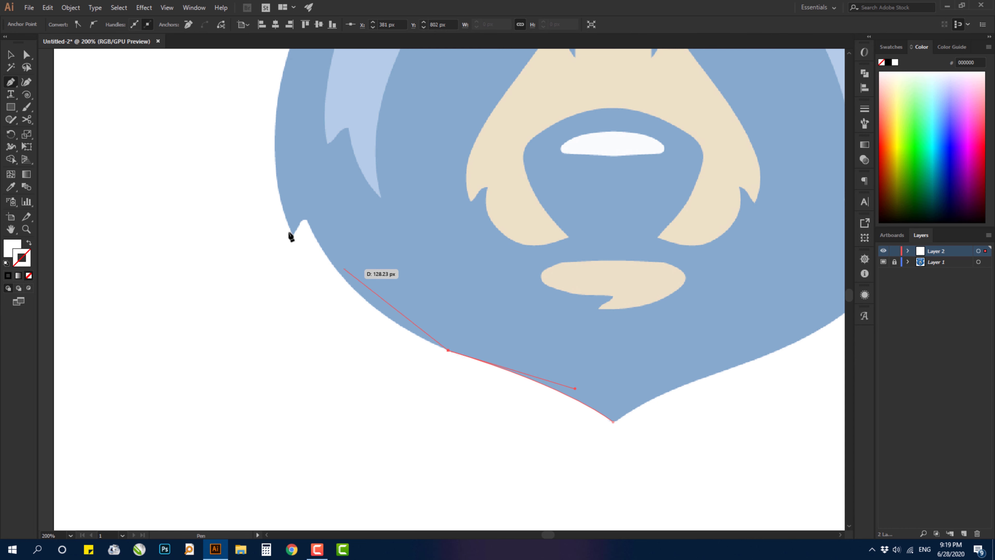
left_click_drag(305, 222, 265, 125)
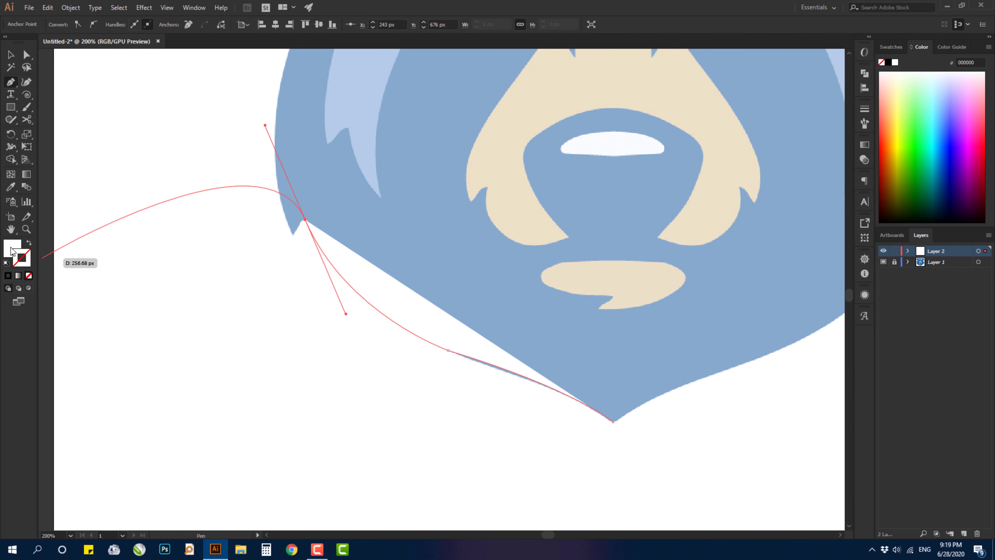
Step: Set the traced path's stroke to red DB1212 and its fill to None
left_click(13, 248)
left_click(30, 256)
left_click(8, 275)
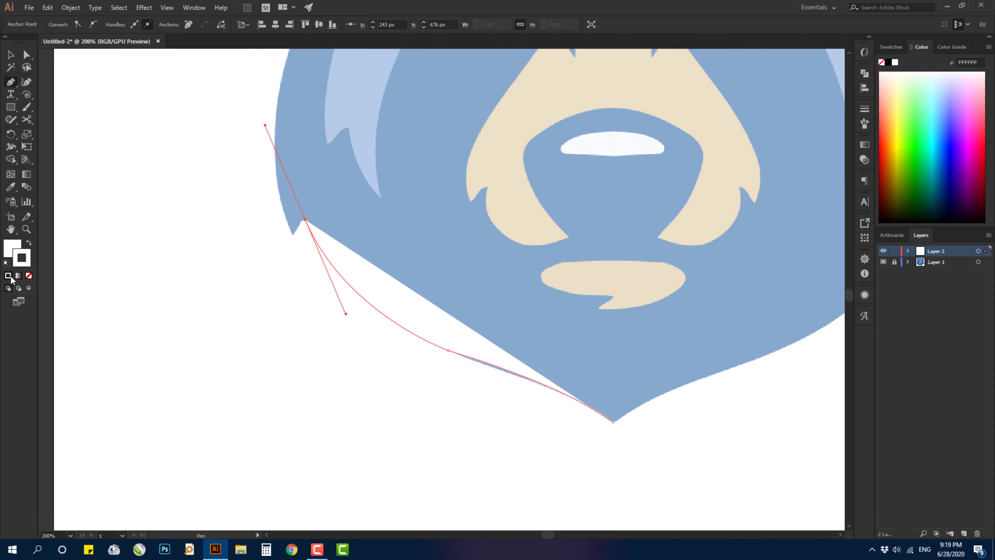
double_click(17, 266)
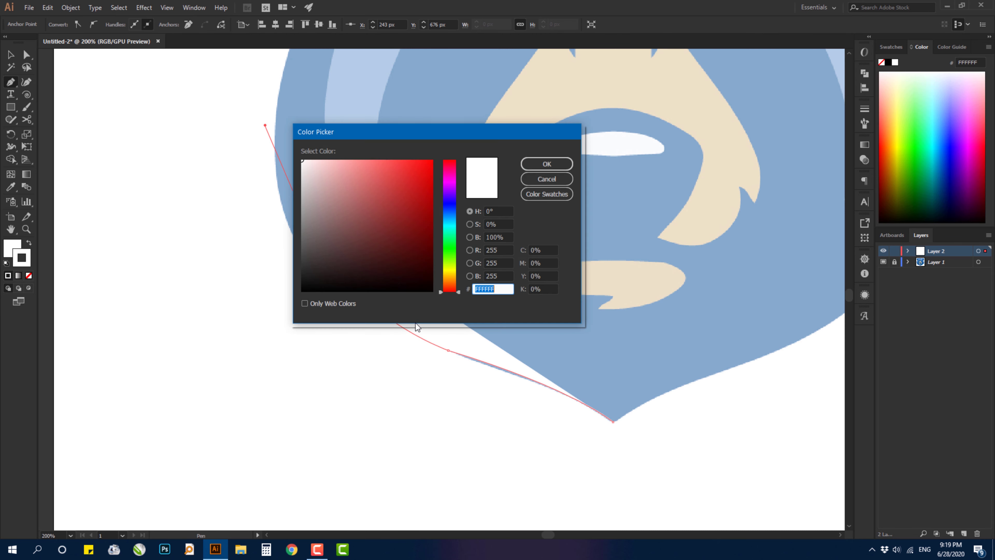
left_click(303, 289)
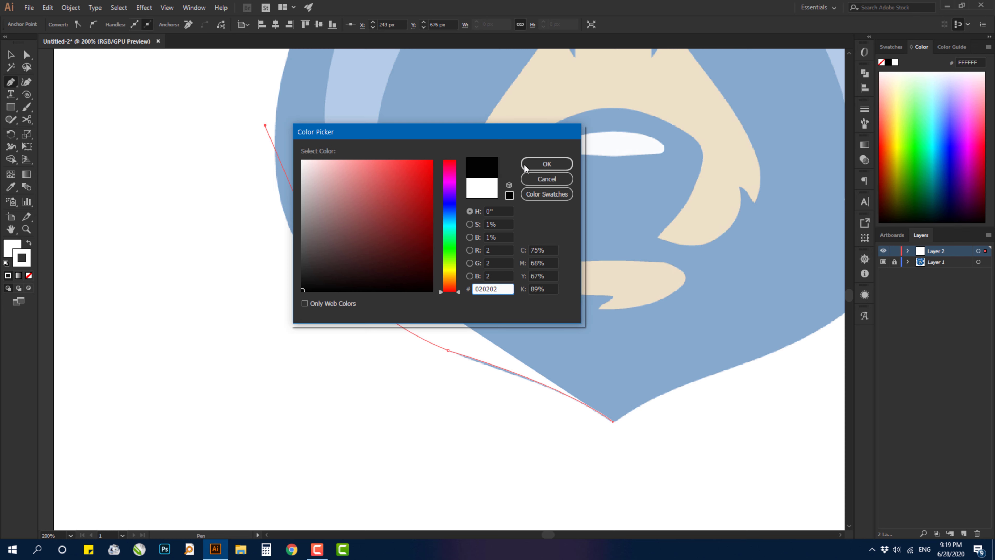
left_click(409, 184)
left_click(423, 178)
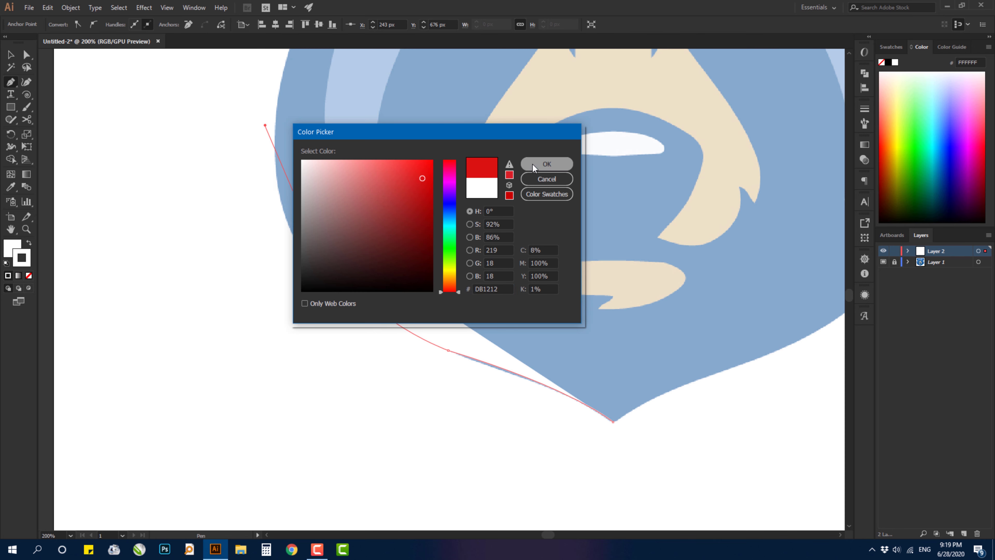
left_click(532, 165)
double_click(12, 249)
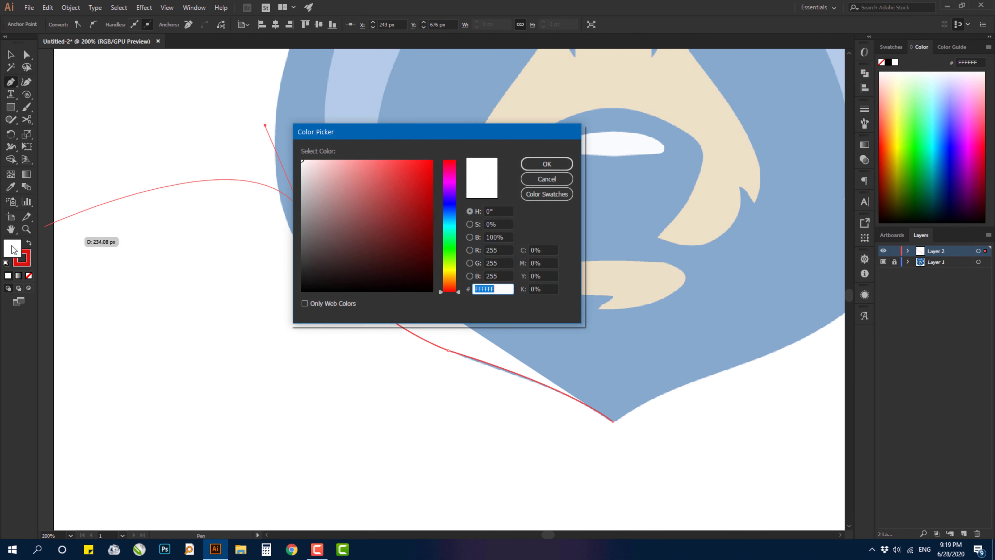
left_click(552, 180)
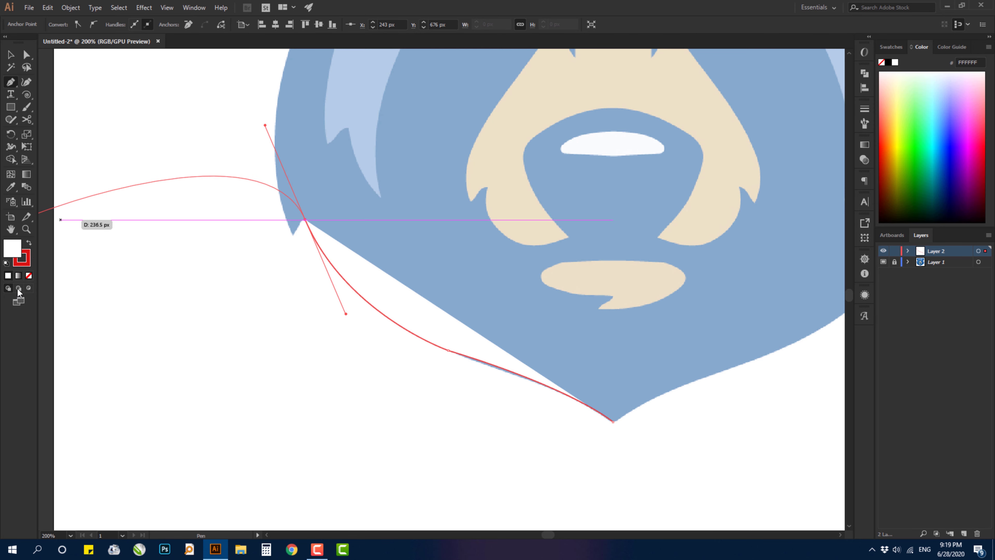
left_click(28, 276)
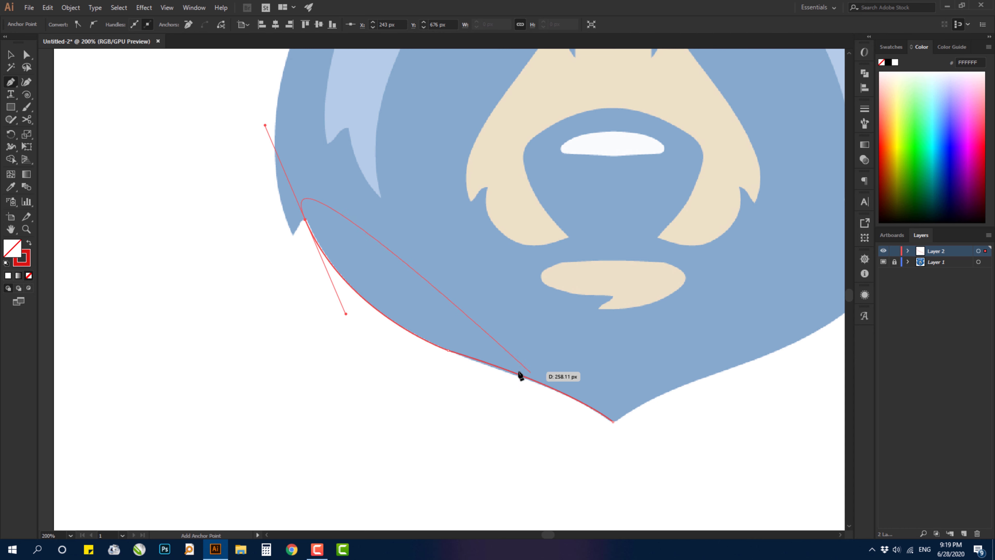
Step: Continue the outline through the left cheek notch and up the side of the face to the fur tip below the left ear
left_click(305, 220)
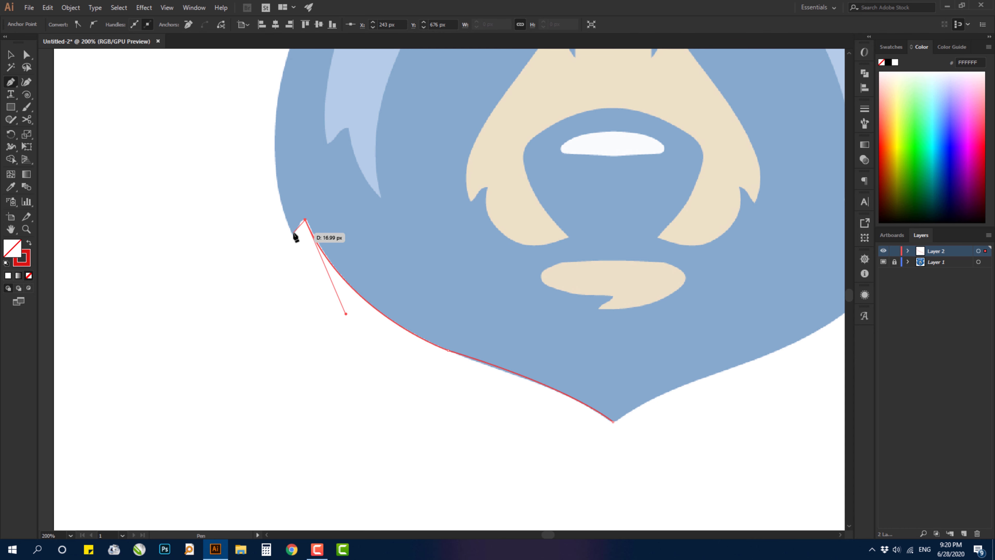
left_click(292, 232)
left_click_drag(302, 152, 323, 310)
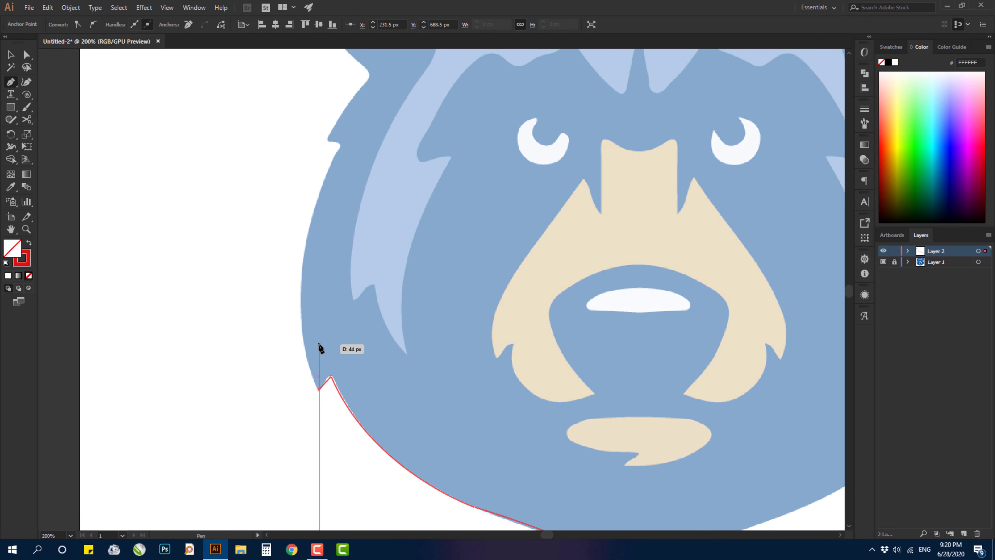
key("space")
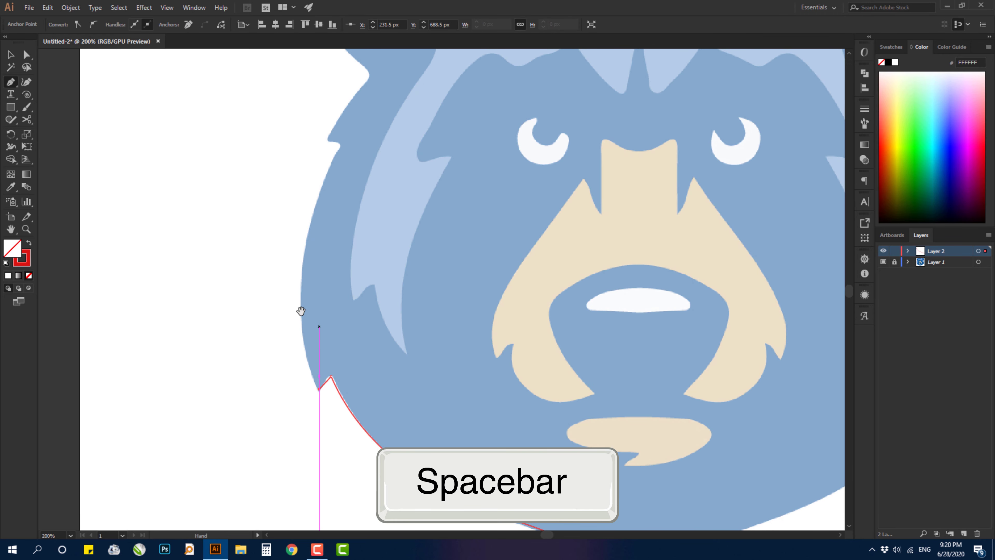
left_click_drag(302, 312, 344, 384)
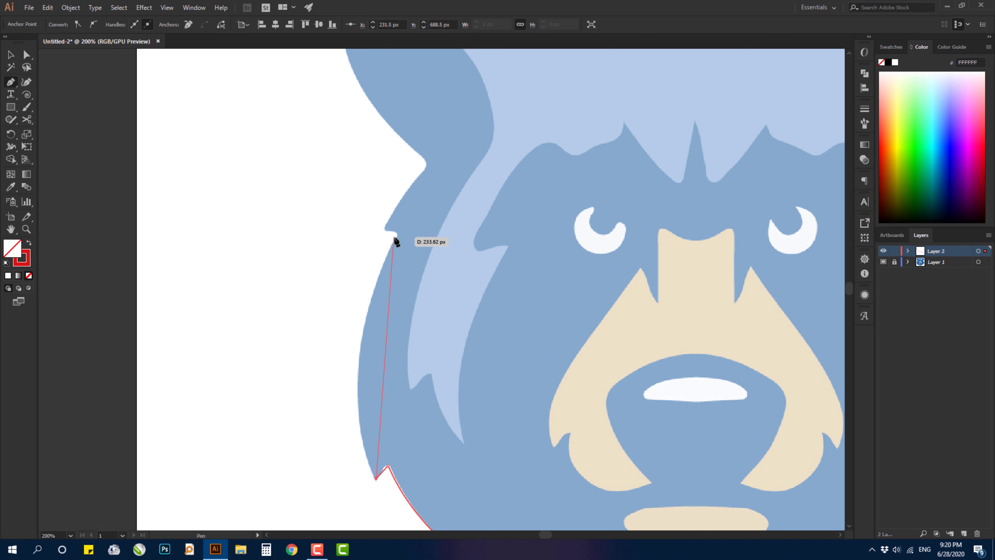
left_click_drag(398, 234, 476, 79)
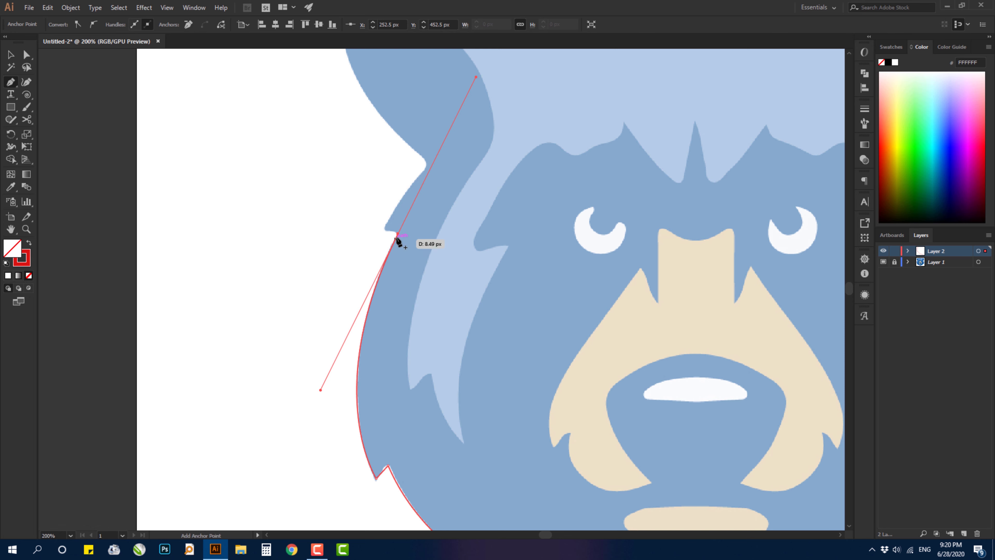
left_click_drag(398, 234, 376, 232)
left_click(384, 230)
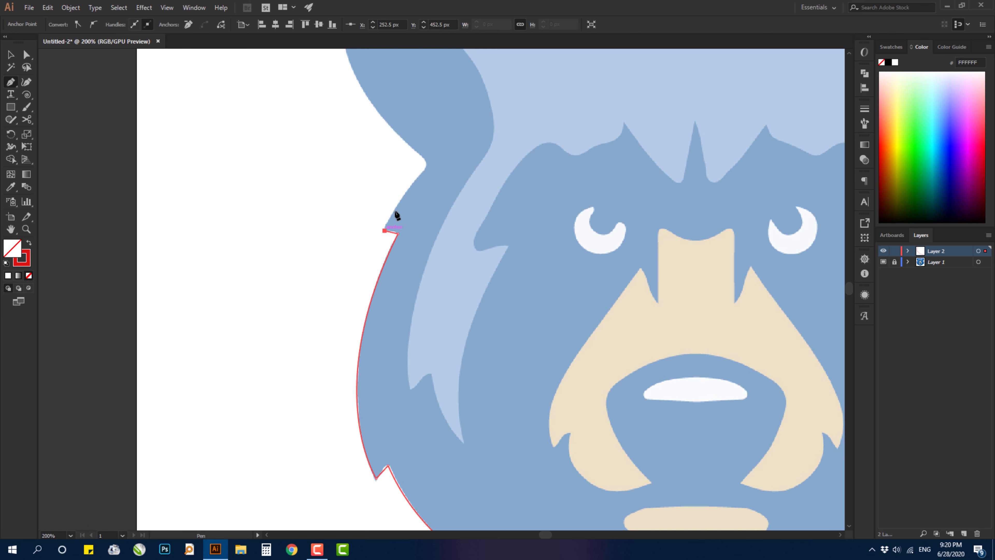
Step: Trace the outline up to the left ear's base, around the ear and past its notch to where it meets the forehead
left_click_drag(428, 165, 448, 280)
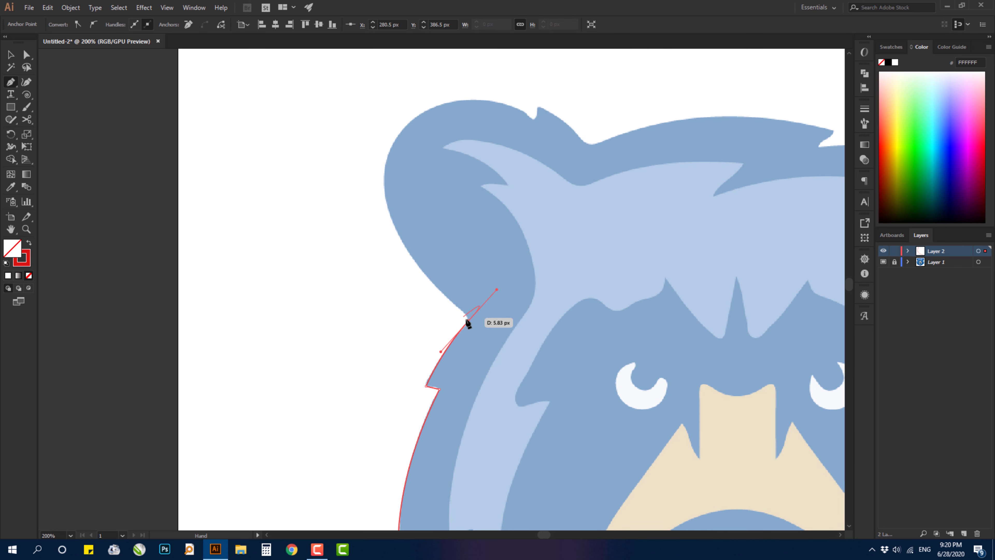
left_click(467, 321)
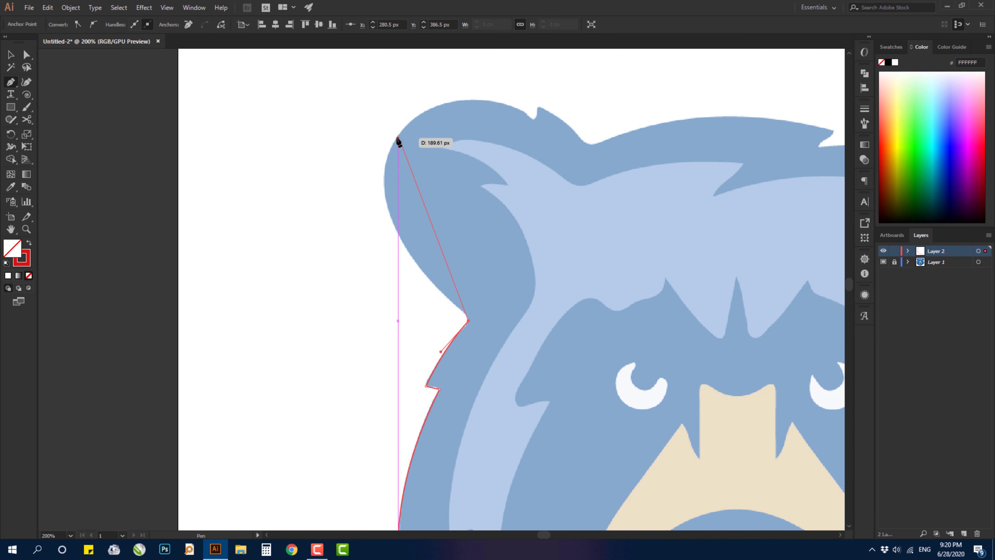
left_click_drag(396, 135, 444, 347)
left_click_drag(461, 407, 433, 266)
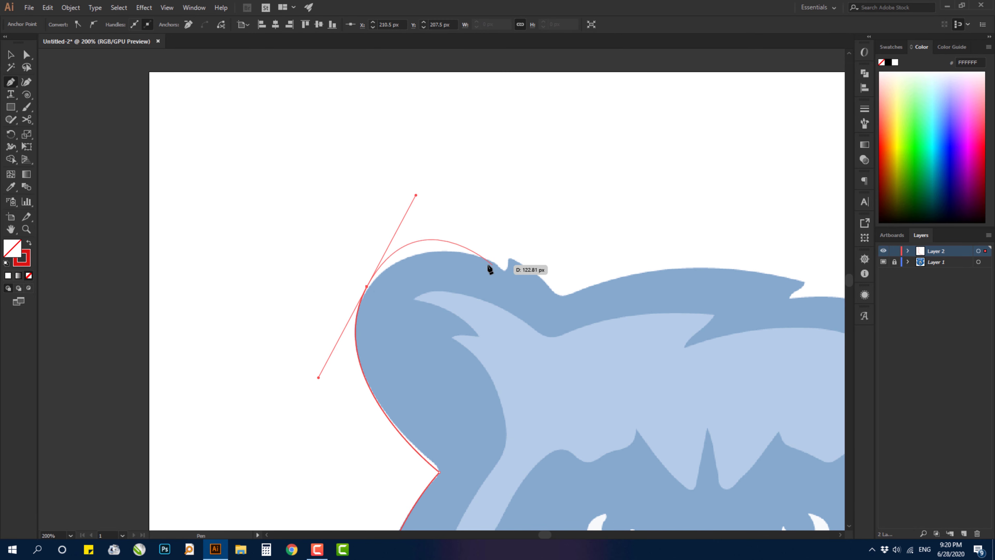
left_click(366, 288)
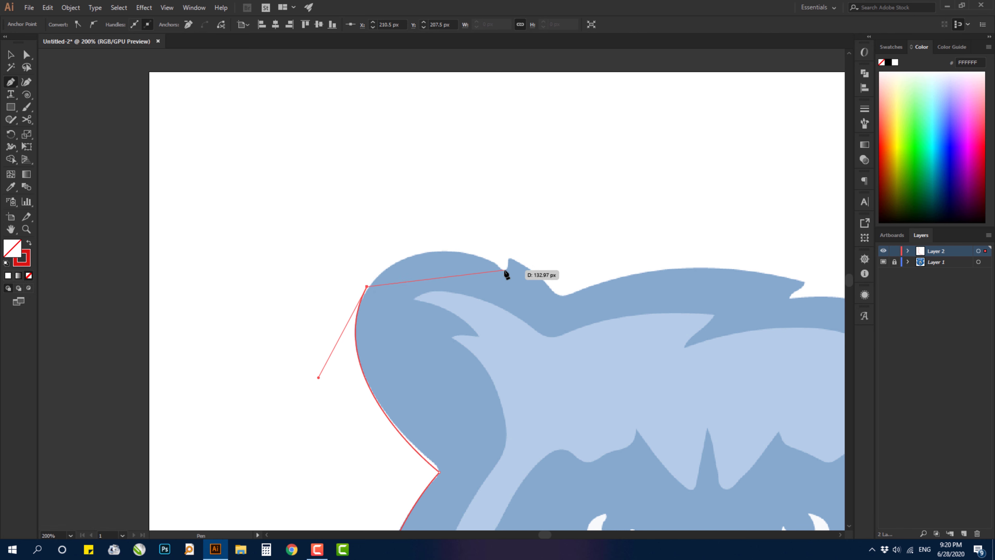
left_click_drag(504, 269, 508, 248)
left_click(504, 269)
left_click(508, 259)
left_click_drag(557, 295, 593, 337)
left_click(557, 295)
Step: Trace the top of the head and its pointed hair notch up to the inner base of the right ear
left_click_drag(802, 282, 612, 319)
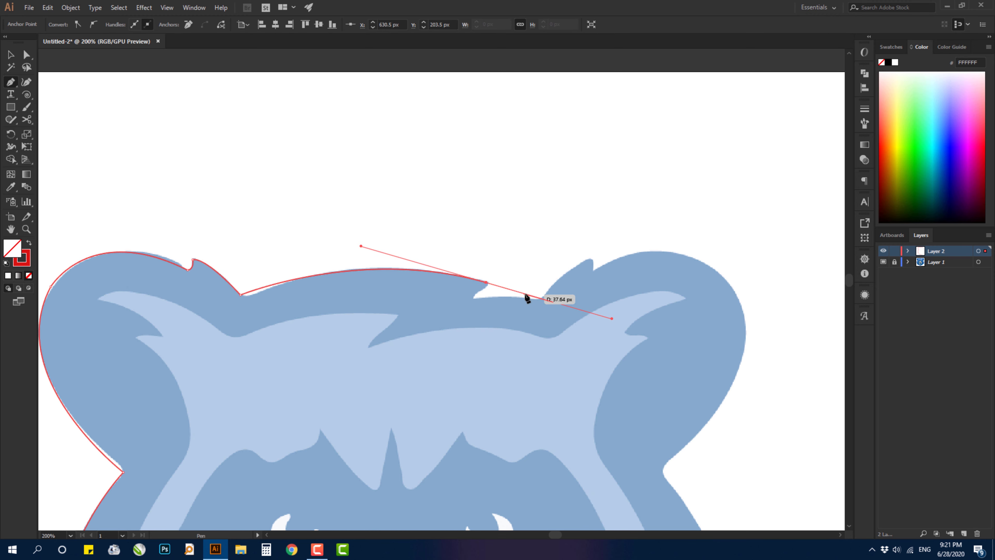
left_click(486, 282)
left_click_drag(473, 298, 451, 314)
left_click(473, 298)
left_click_drag(538, 300, 561, 305)
left_click(539, 300)
Step: Trace the right ear from its inner fur tip around the outer curve down to the ear's base
left_click_drag(585, 261, 588, 289)
left_click(591, 271)
left_click_drag(724, 280, 583, 101)
left_click(725, 280)
left_click_drag(531, 276, 404, 390)
left_click(531, 276)
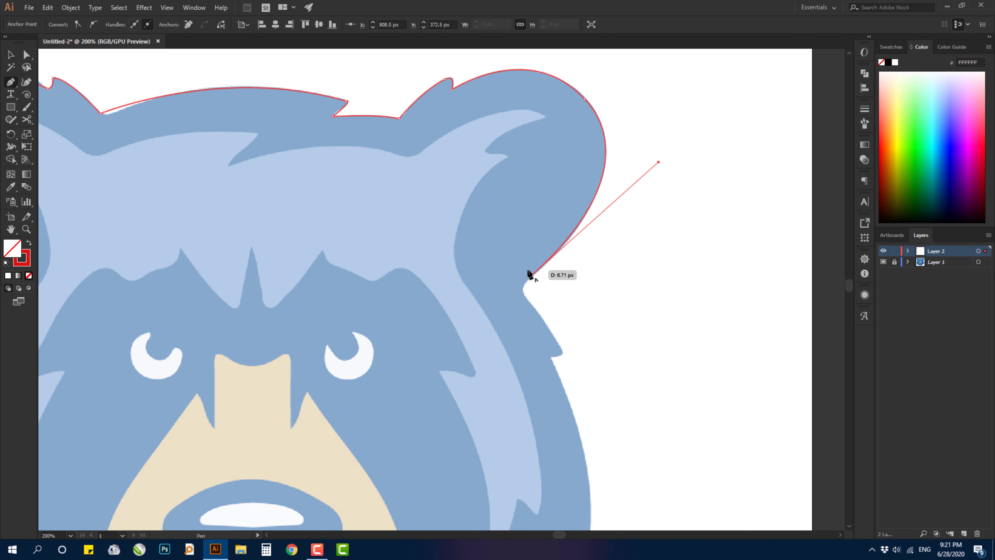
Step: Continue the outline past the fur tip below the right ear, down the side of the face and through the right cheek notch
left_click_drag(538, 313, 483, 197)
left_click(538, 313)
left_click(561, 349)
left_click(484, 196)
left_click_drag(509, 441, 464, 351)
left_click_drag(486, 161, 555, 186)
left_click(578, 243)
left_click_drag(564, 230, 581, 138)
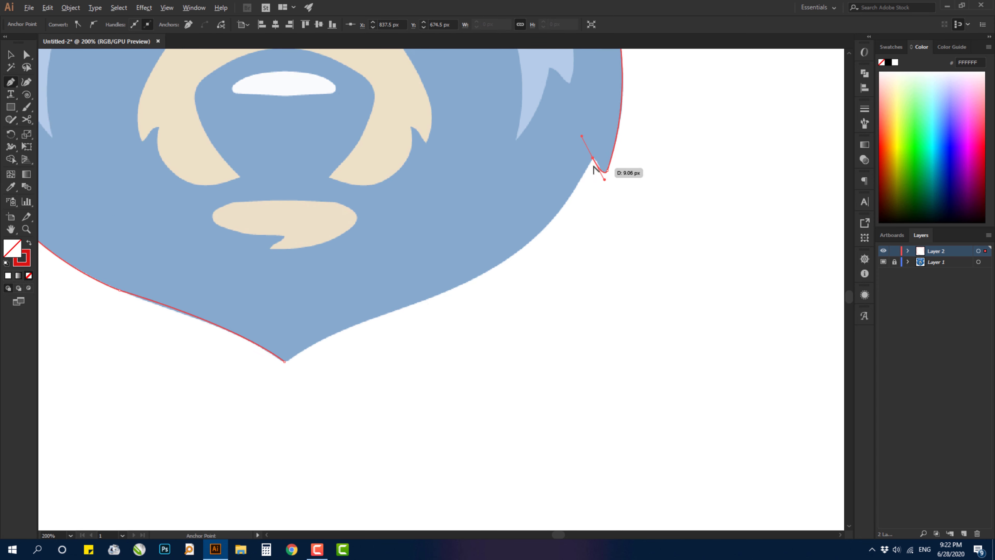
left_click(593, 158)
Step: Close the outline at the chin tip and fit the right jaw line to the artwork using added anchor points and adjusted handles
left_click_drag(285, 361, 251, 381)
key("ctrl+z")
left_click(452, 250)
left_click_drag(452, 251, 481, 274)
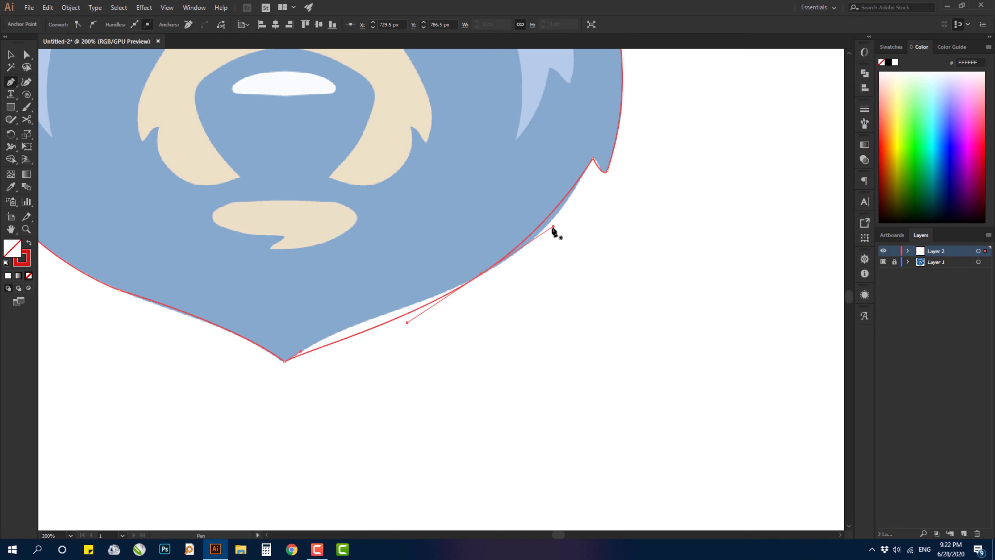
left_click_drag(552, 227, 576, 218)
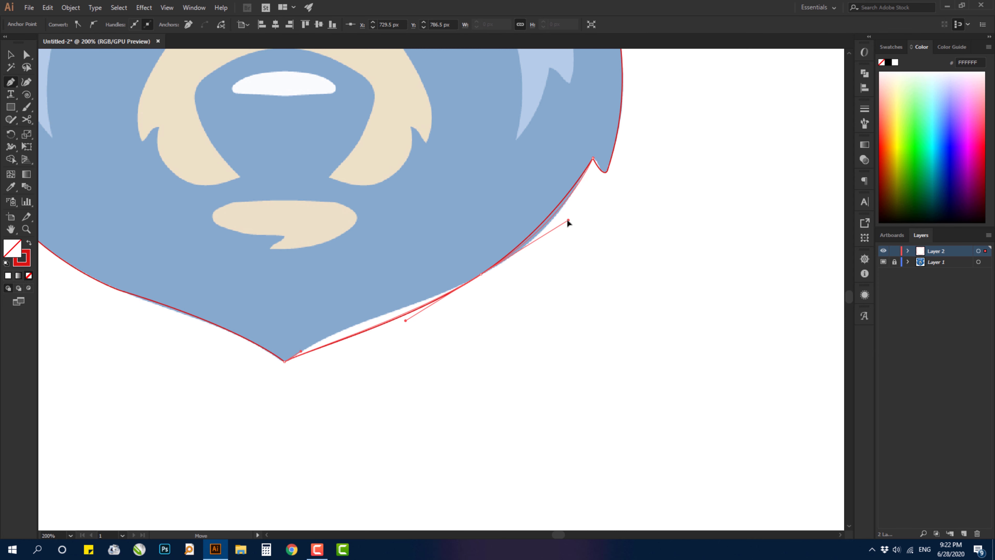
left_click_drag(568, 220, 568, 220)
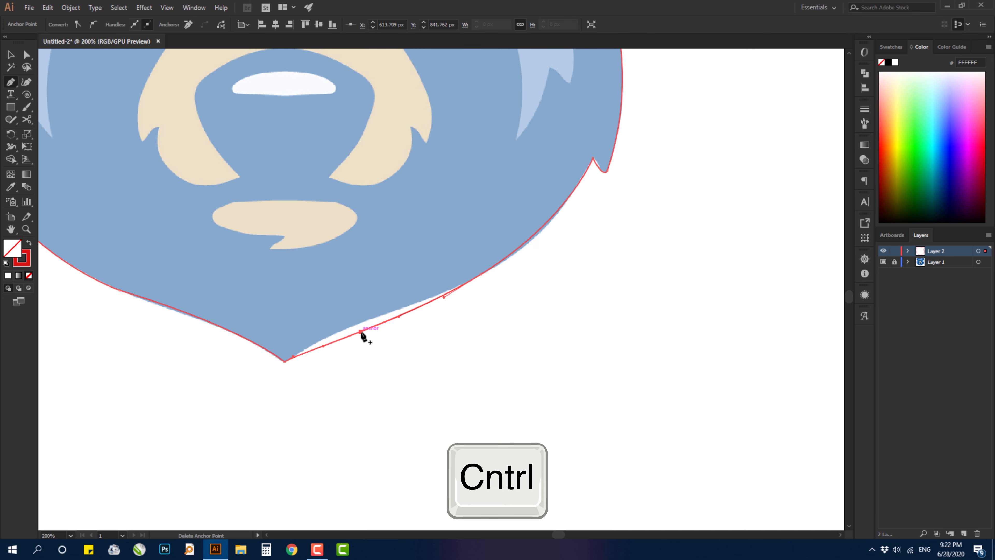
left_click_drag(360, 331, 356, 323)
Step: Check the closed outline against the whole bear head
left_click_drag(355, 286, 373, 404)
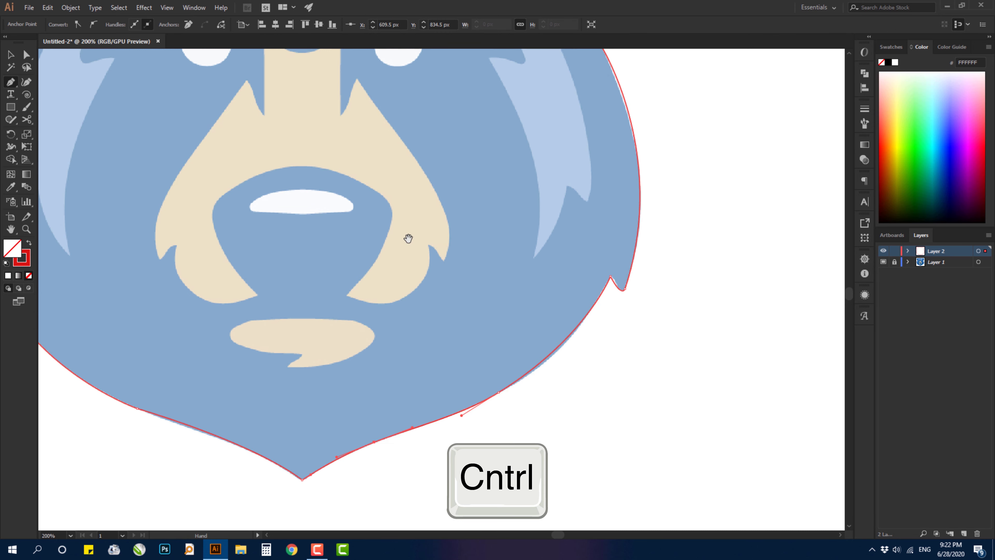
left_click_drag(408, 237, 486, 365)
left_click_drag(414, 251, 470, 349)
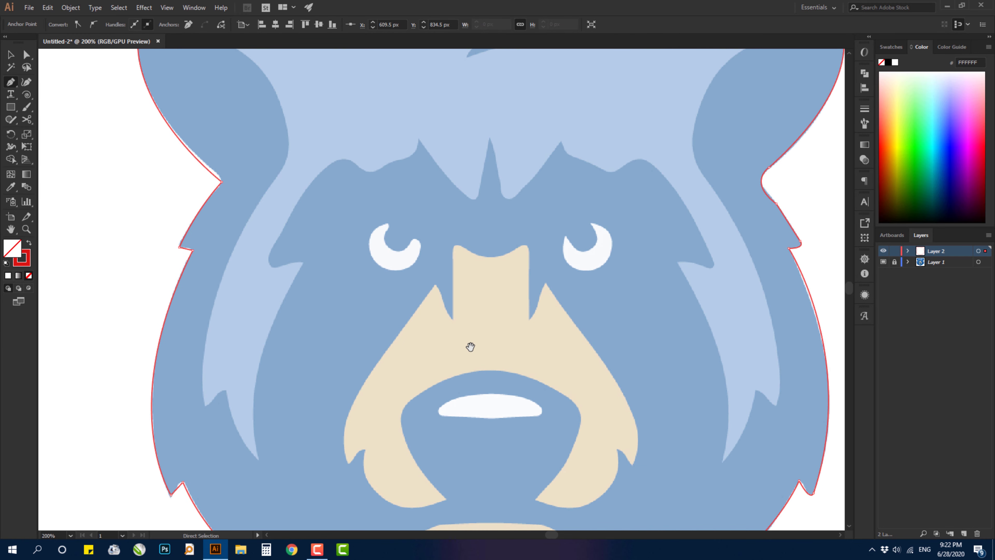
key("ctrl+minus")
key("ctrl+minus")
left_click_drag(411, 208, 458, 356)
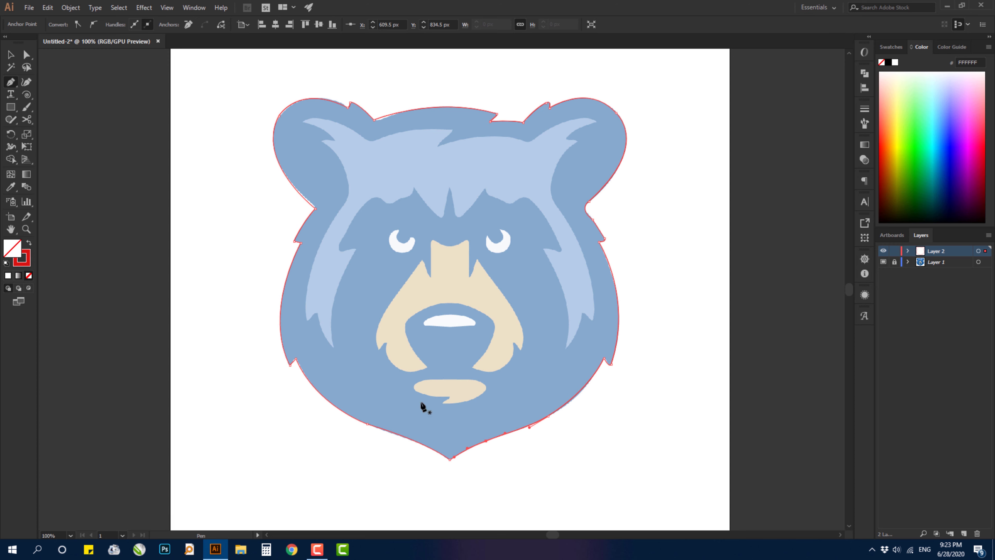
Step: Move the anchor at the left ear's outer base onto the artwork corner and refine the curve and fur notch below it
key("z")
left_click_drag(278, 149, 400, 117)
left_click_drag(340, 275, 398, 257)
left_click_drag(407, 300, 439, 292)
left_click_drag(437, 289, 475, 280)
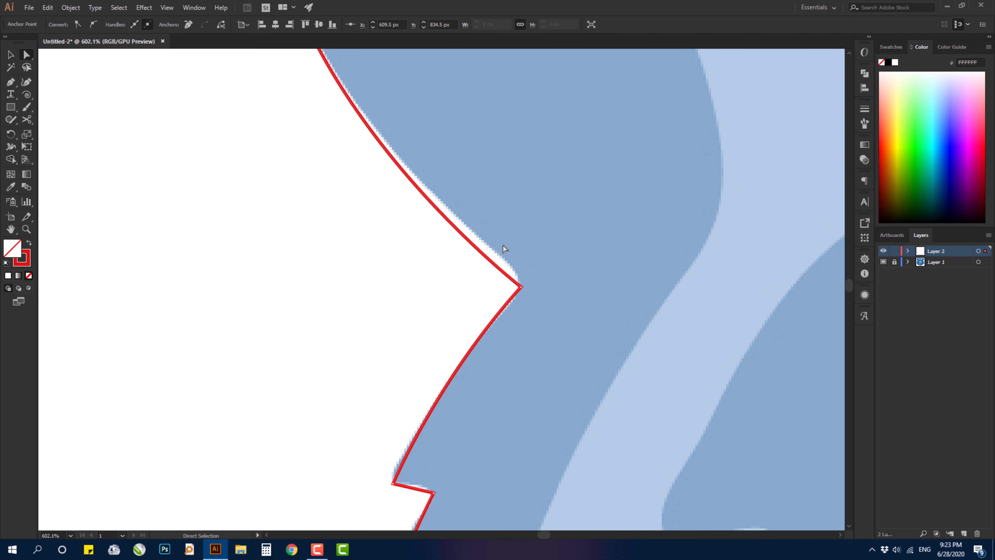
left_click_drag(520, 283, 531, 280)
key("space")
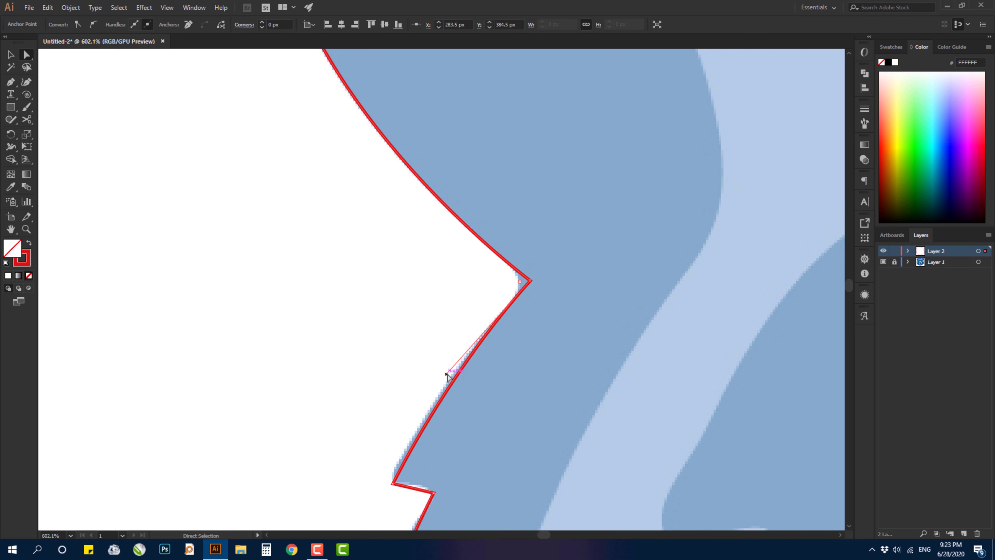
left_click_drag(447, 375, 431, 375)
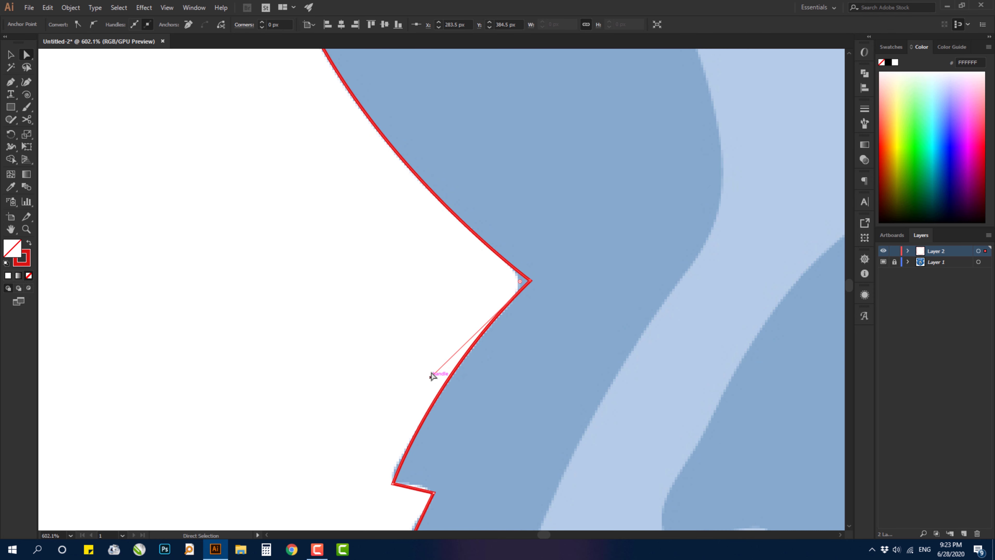
key("space")
left_click_drag(424, 430, 448, 375)
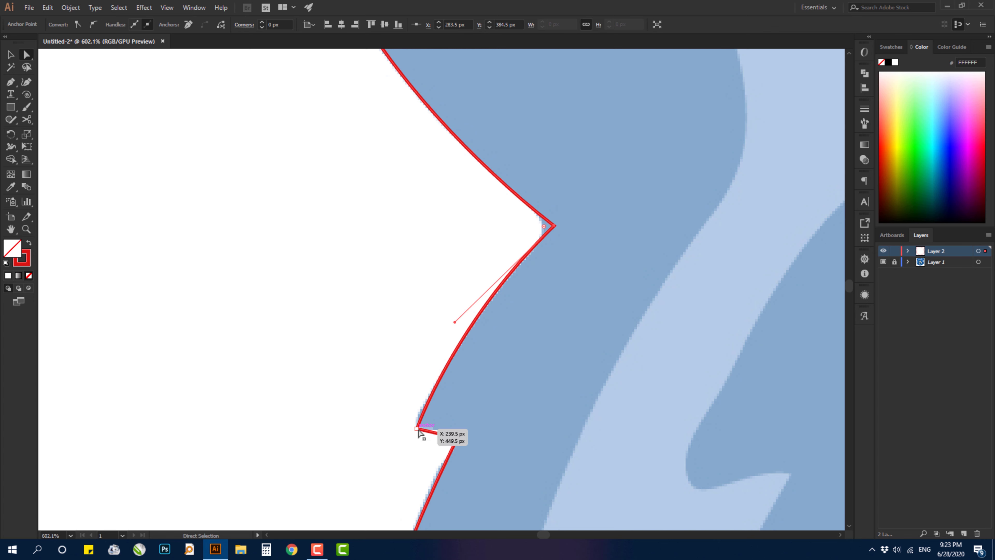
left_click_drag(418, 430, 572, 205)
Step: Move the anchor on the left ear's upper outer curve slightly inward onto the artwork edge
key("space")
left_click_drag(587, 118, 490, 469)
left_click_drag(423, 86, 448, 494)
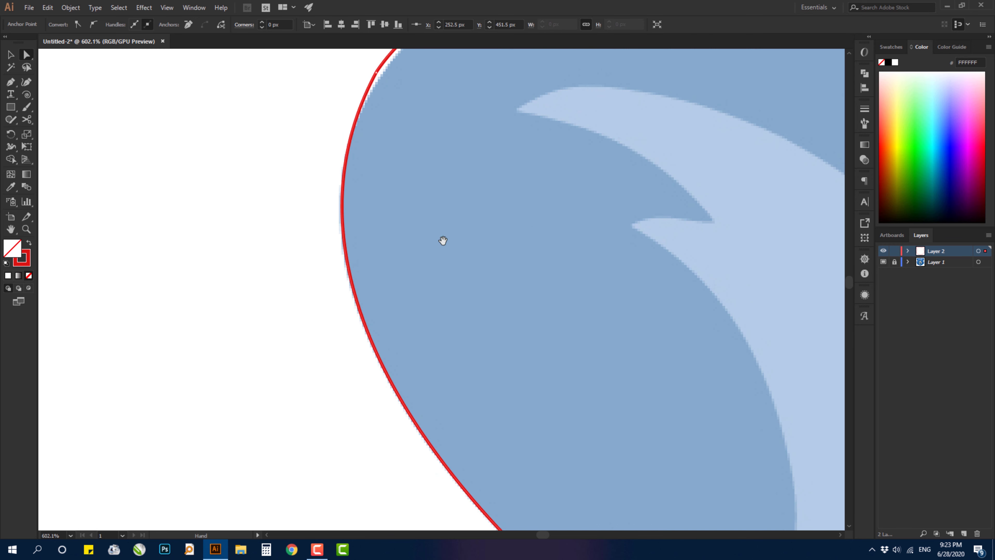
left_click_drag(442, 240, 353, 422)
left_click(312, 226)
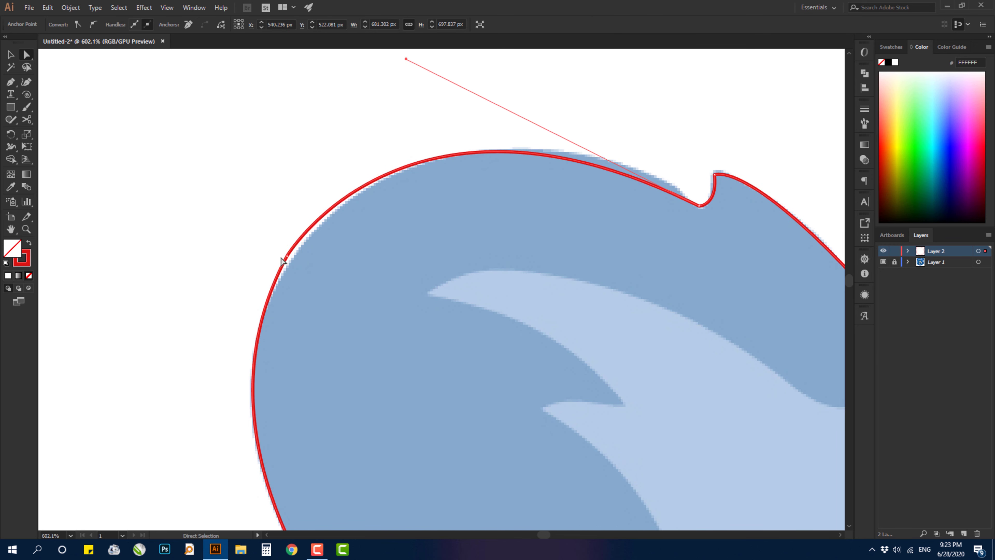
left_click_drag(287, 256, 290, 262)
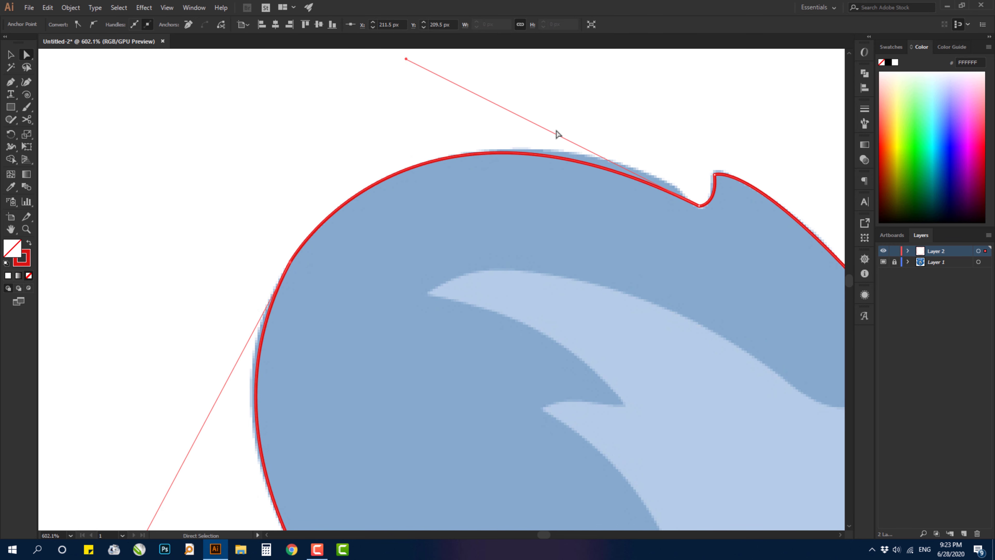
Step: Reshape the top of the left ear by adjusting its curve, then adding an anchor and moving it onto the artwork edge
key("space")
left_click_drag(543, 152, 391, 265)
mouse_move(254, 174)
left_mouse_down()
mouse_move(294, 157)
mouse_move(363, 170)
mouse_move(344, 169)
left_mouse_up()
key("space")
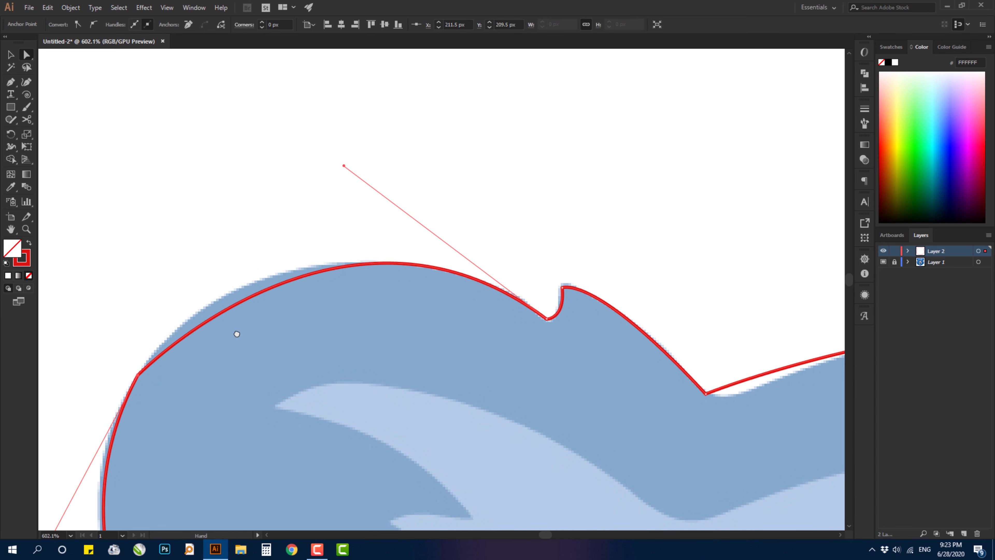
left_click_drag(236, 333, 312, 308)
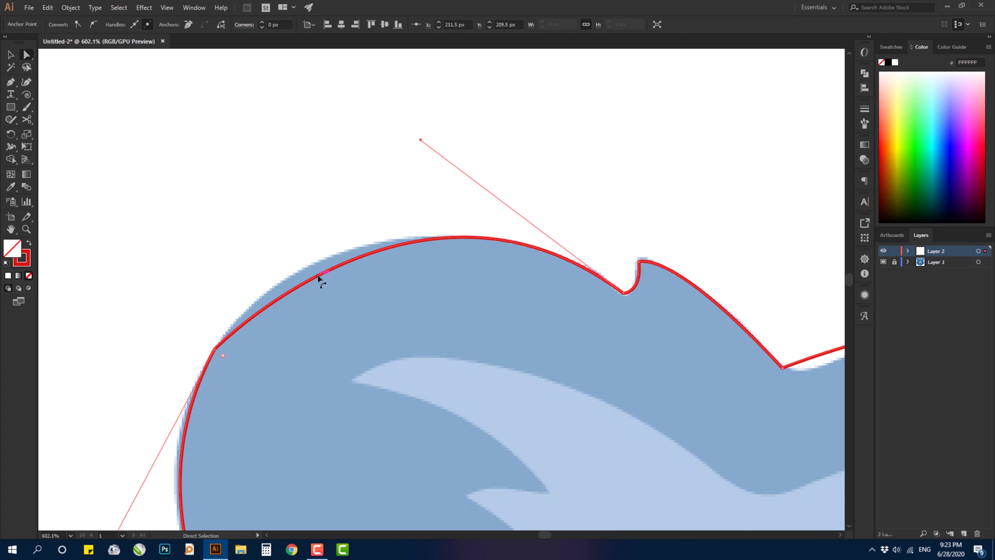
left_click(12, 81)
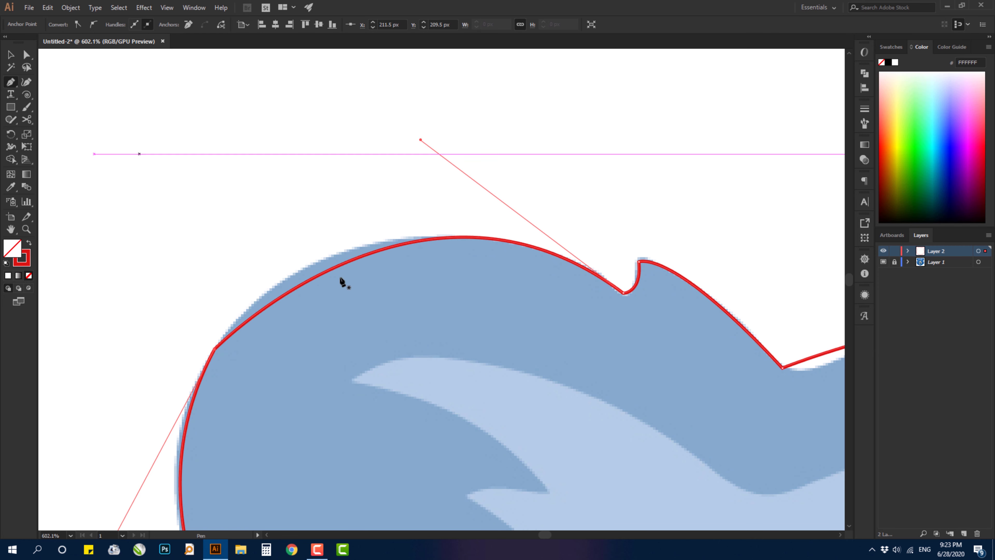
left_click(330, 268)
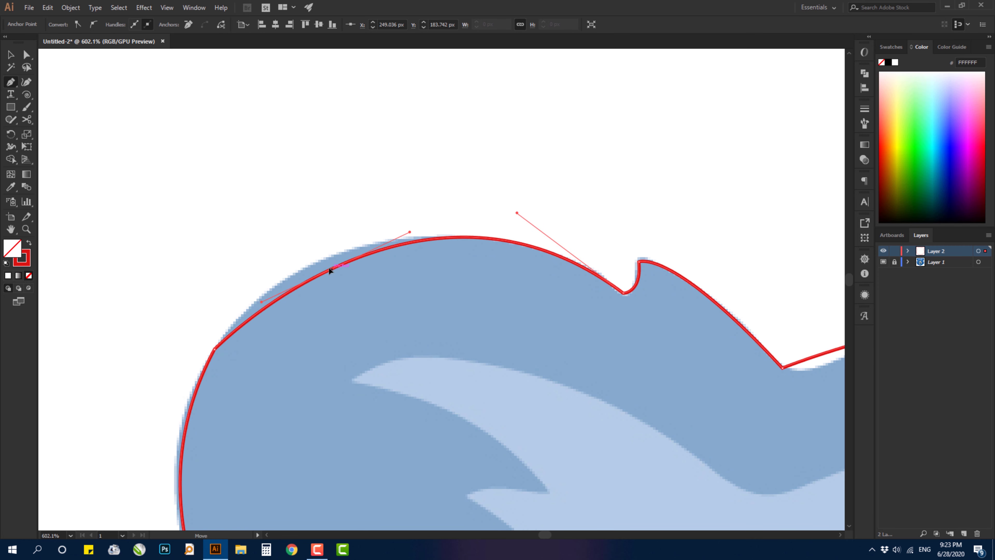
left_click_drag(329, 266, 311, 264)
Step: Bend the left ear's outer side slightly outward to match the artwork edge
key("space")
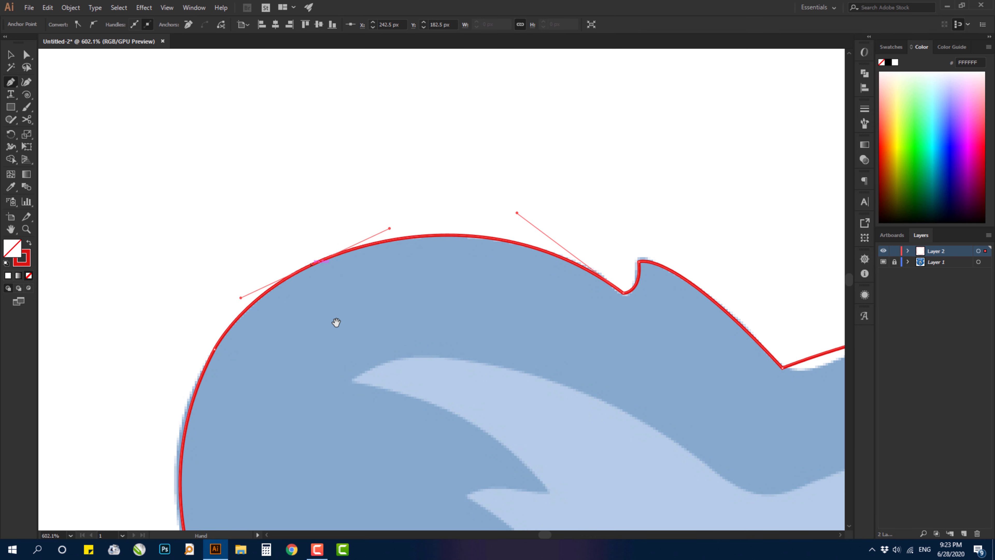
left_click_drag(307, 389, 484, 181)
left_click(358, 250)
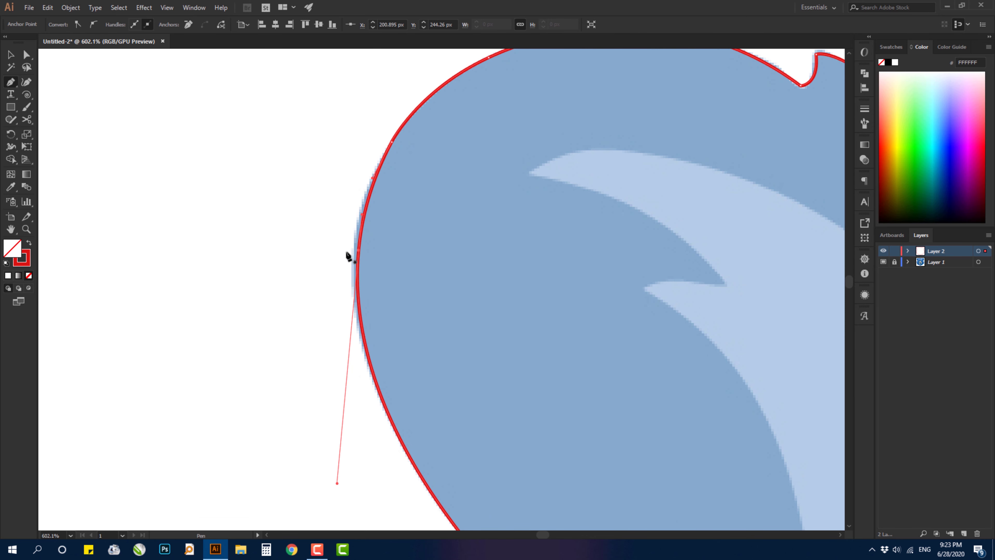
key("ctrl+z")
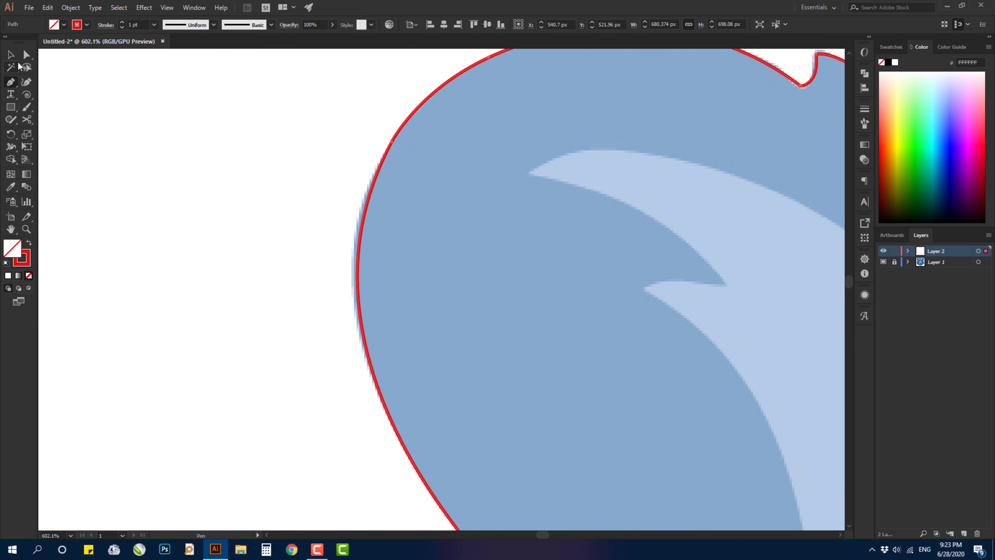
left_click(26, 55)
left_click_drag(356, 253, 353, 256)
Step: Add an anchor to the left ear's top curve just before its fur notch and move it onto the artwork edge
left_click_drag(490, 212, 311, 306)
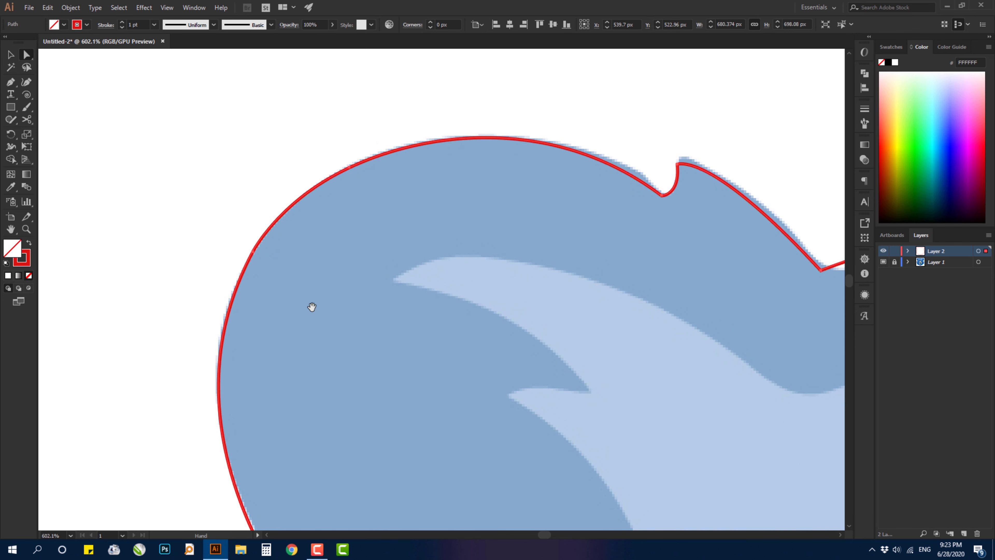
left_click_drag(601, 204, 429, 240)
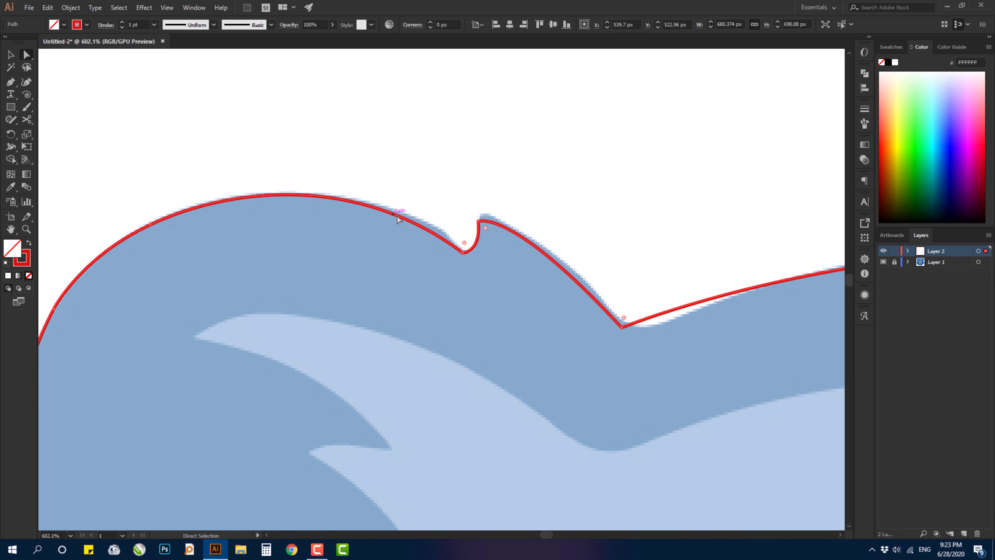
left_click(11, 82)
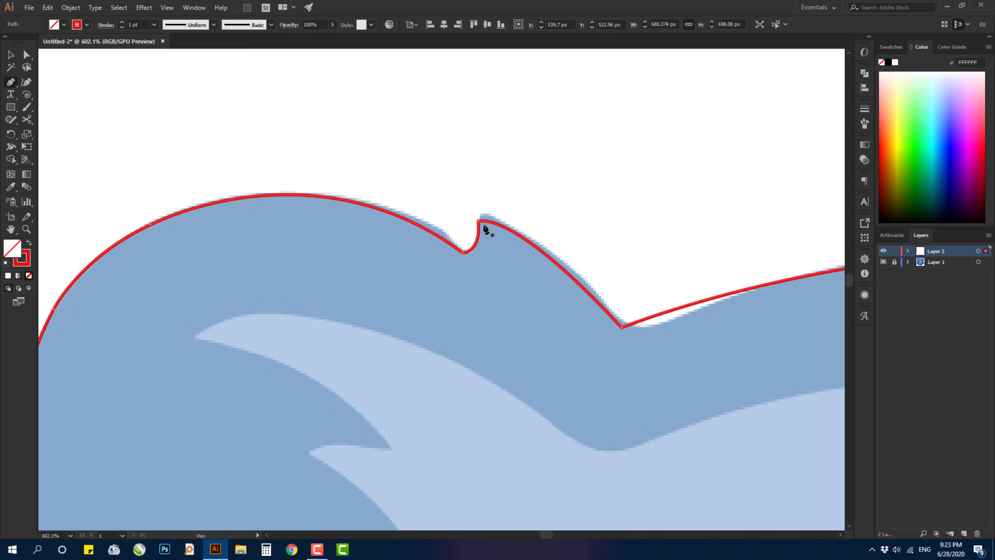
left_click(433, 234)
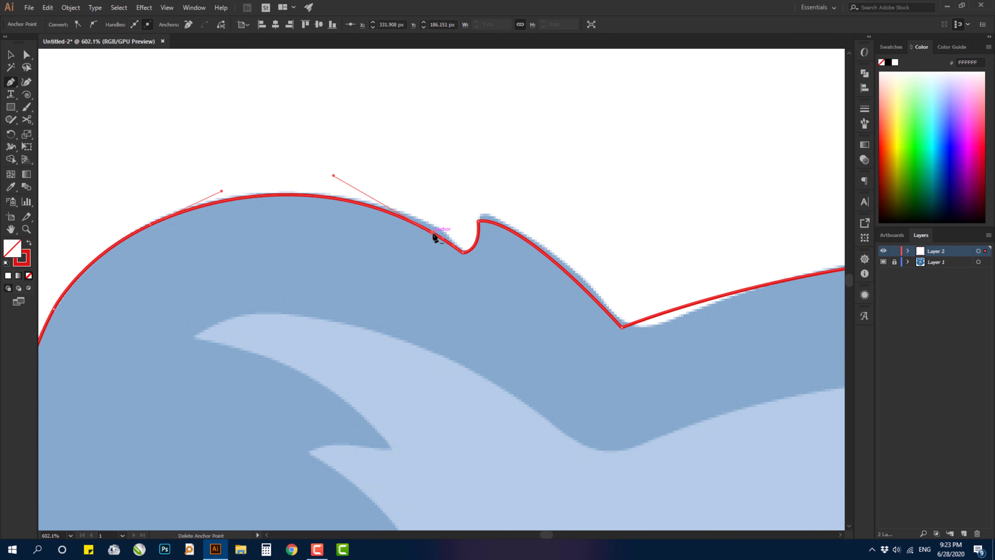
left_click_drag(432, 234, 439, 232)
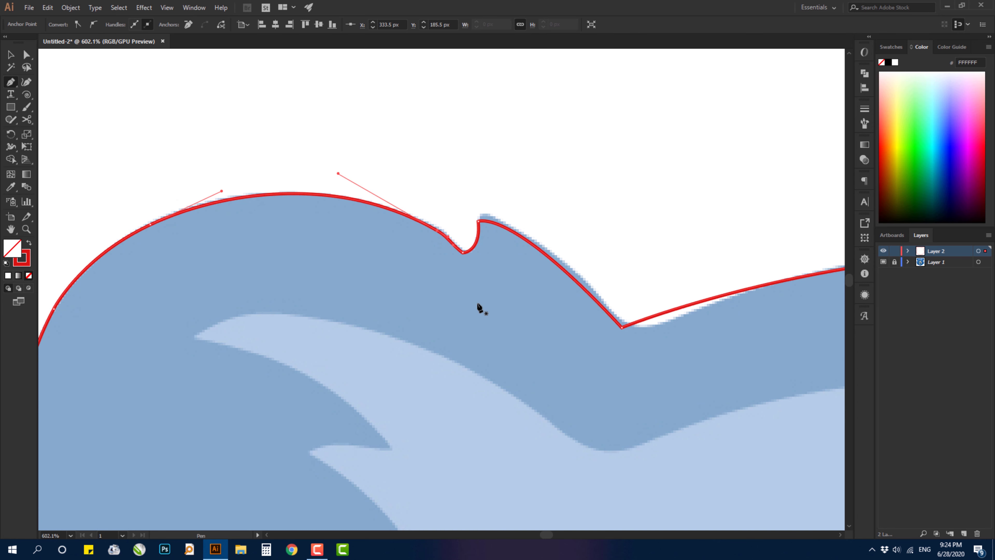
Step: Move the left ear's fur tip up onto the artwork and nudge the corner where the ear meets the forehead
left_click_drag(479, 308, 323, 282)
left_click_drag(475, 282, 390, 309)
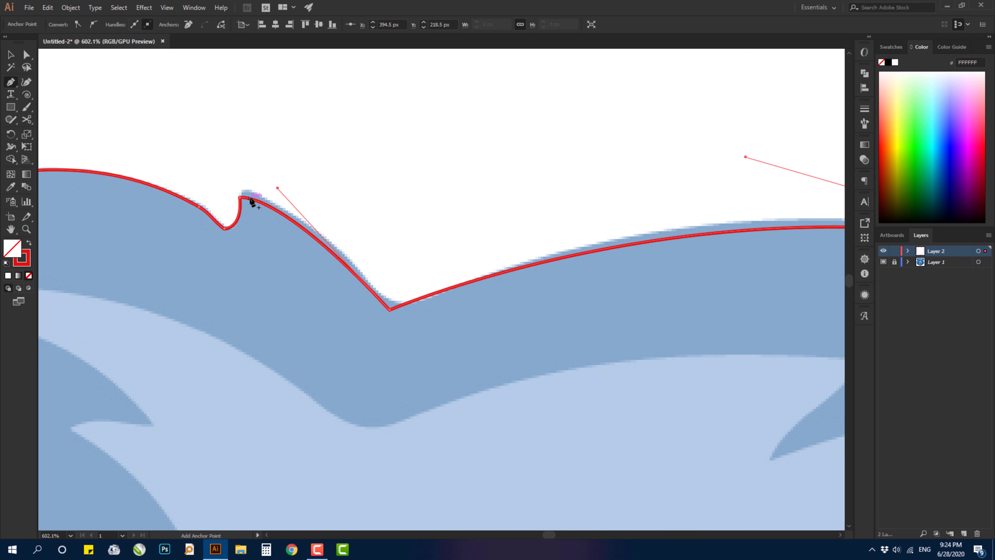
left_click(241, 198)
left_click_drag(242, 197, 243, 190)
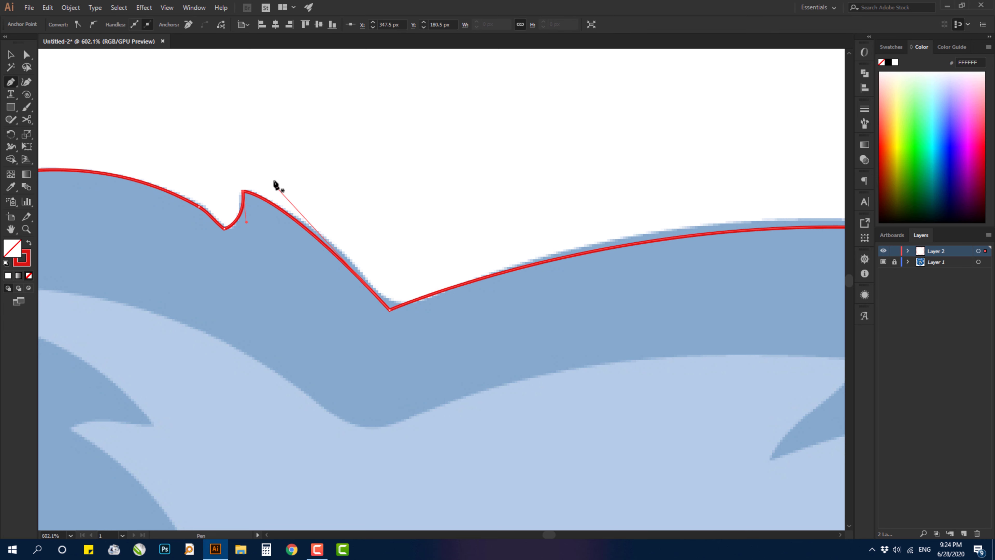
left_click(25, 55)
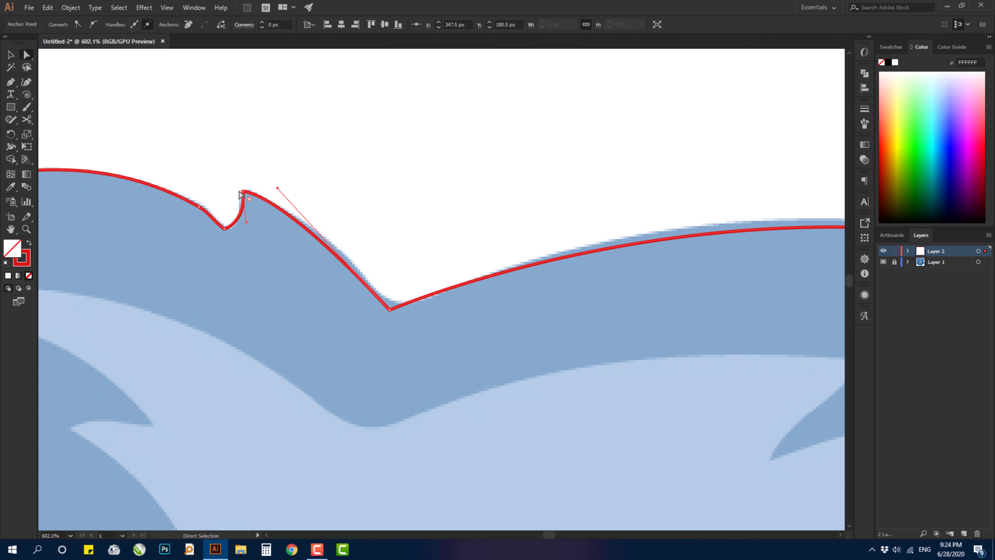
left_click_drag(389, 309, 392, 308)
Step: Bend the forehead curve upward to match the top edge of the head
key("space")
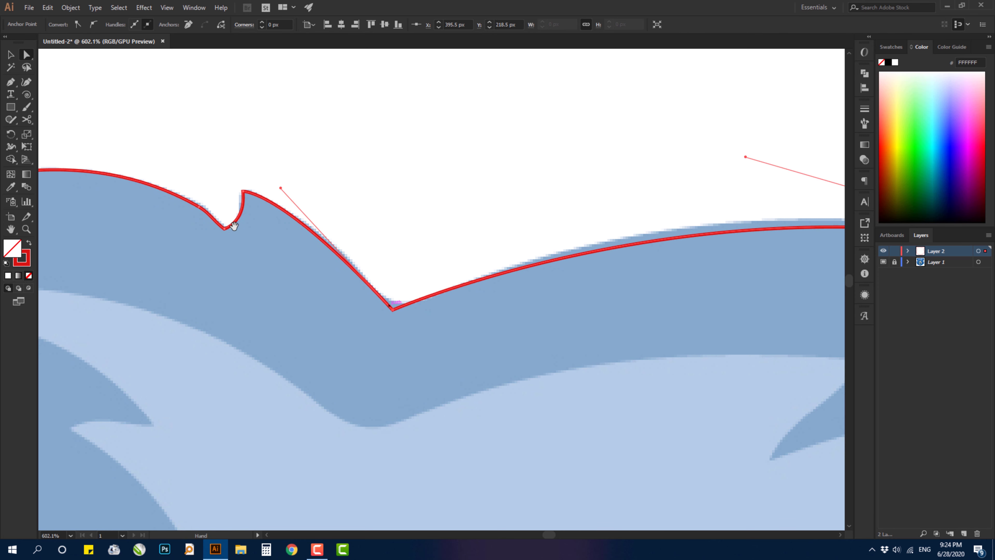
key("space")
left_click_drag(544, 263, 277, 258)
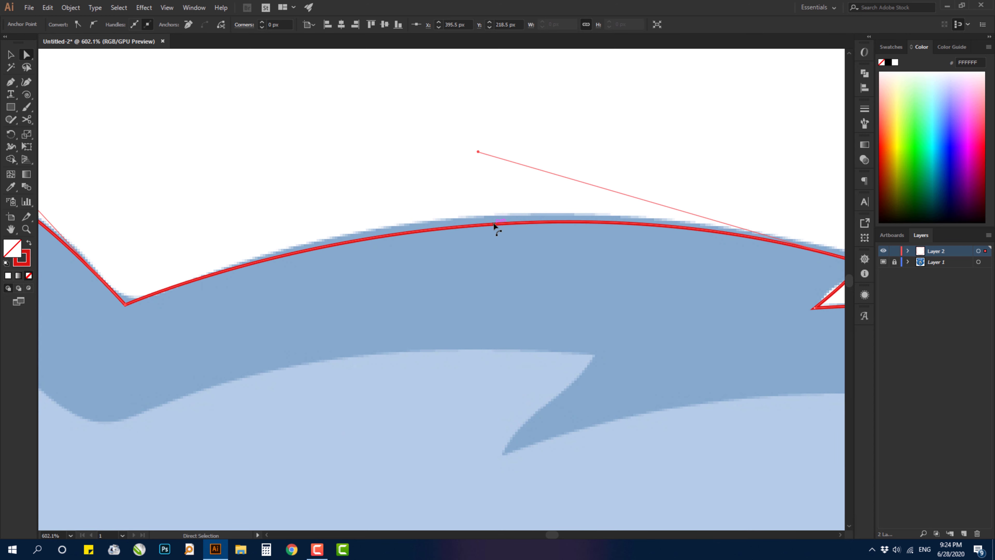
mouse_move(493, 222)
left_mouse_down()
mouse_move(486, 218)
mouse_move(517, 217)
mouse_move(496, 217)
left_mouse_up()
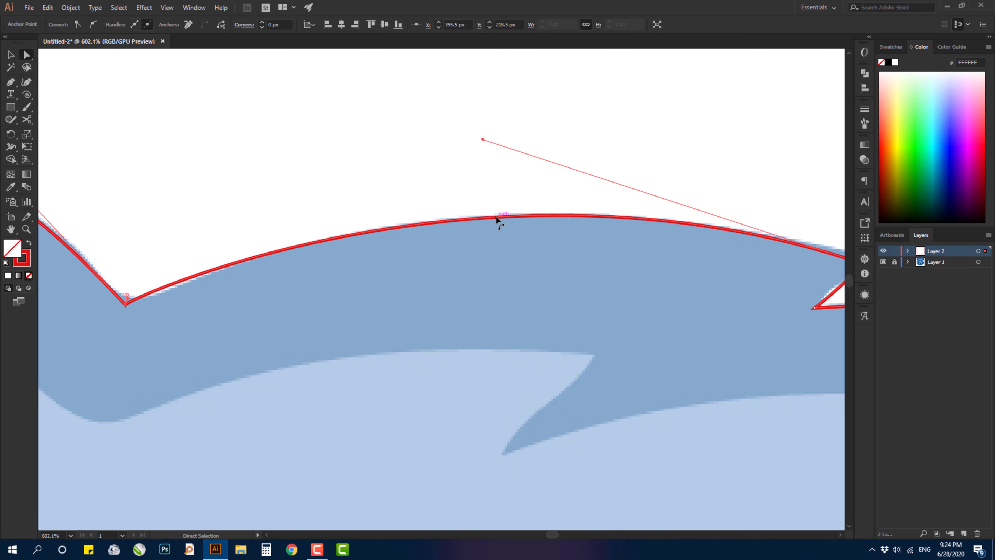
Step: Refine the pointed hair notch on top of the head by adjusting its tip's curve handle and the inner edge of the notch
key("space")
left_click_drag(676, 268, 439, 263)
mouse_move(611, 278)
left_mouse_down()
mouse_move(504, 289)
mouse_move(527, 273)
mouse_move(520, 266)
left_mouse_up()
left_click(512, 268)
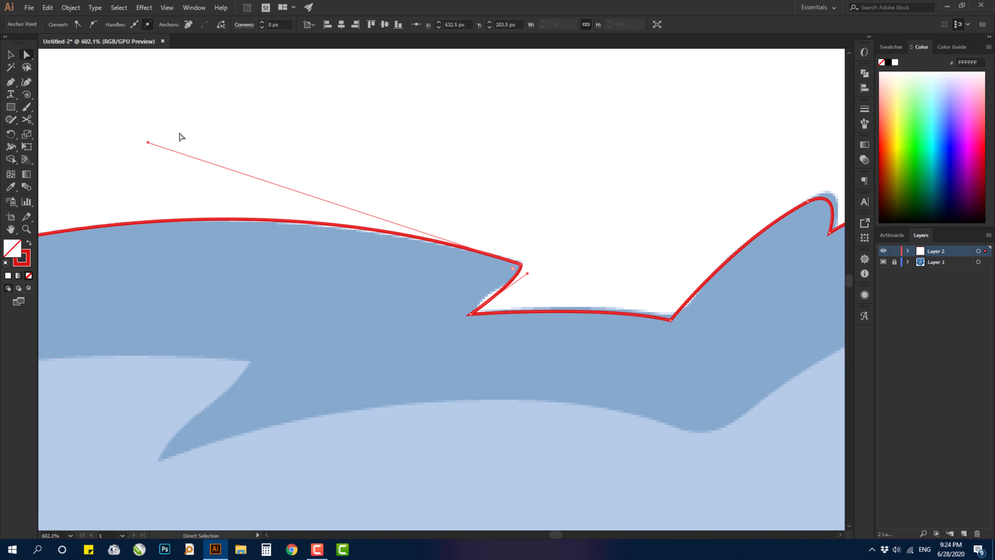
left_click_drag(148, 144, 127, 148)
left_click_drag(502, 292, 477, 290)
Step: Round out the inner fur tip of the right ear to match the artwork by pulling its curve handle outward
left_click_drag(625, 279, 425, 297)
left_click_drag(629, 256, 472, 308)
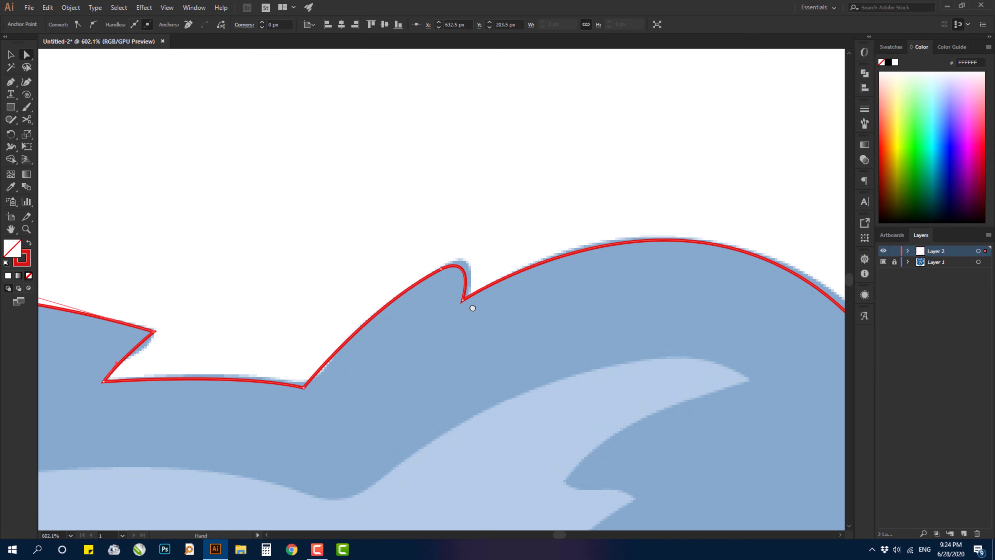
left_click_drag(460, 267, 484, 238)
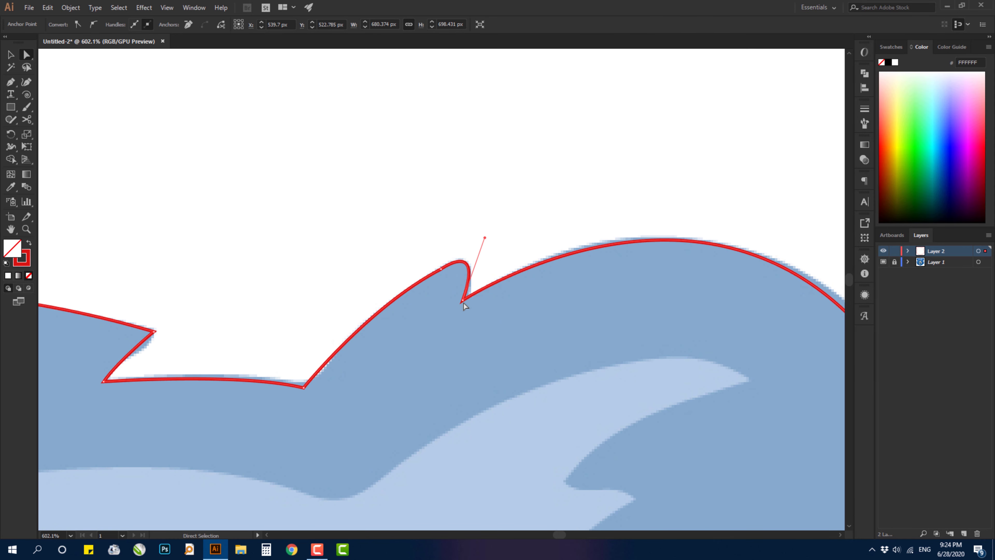
left_click_drag(643, 286, 419, 296)
left_click_drag(593, 316, 519, 308)
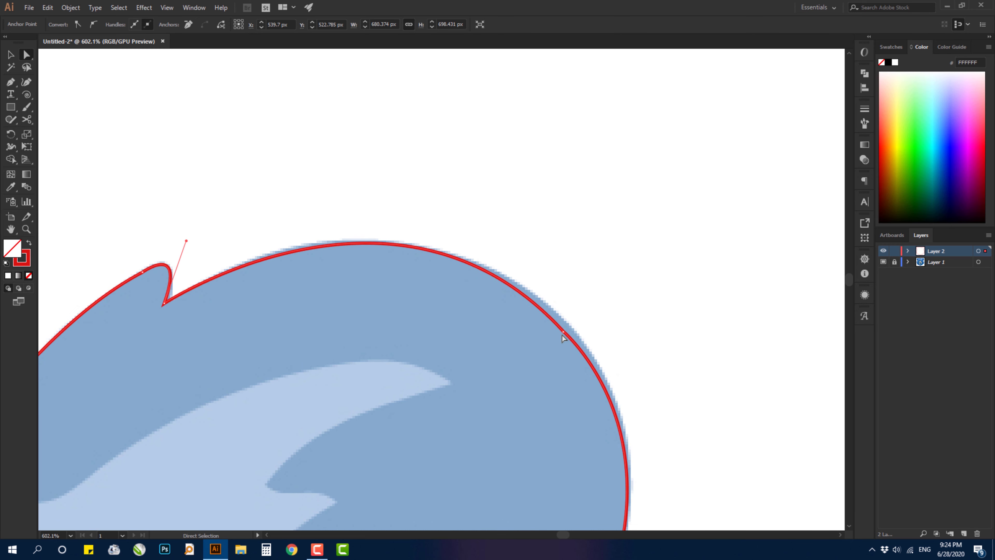
Step: Reshape the right ear's lower outer curve by bending the segment and pulling its curve handle toward the artwork edge
left_click_drag(563, 332, 512, 201)
left_click_drag(483, 444, 529, 211)
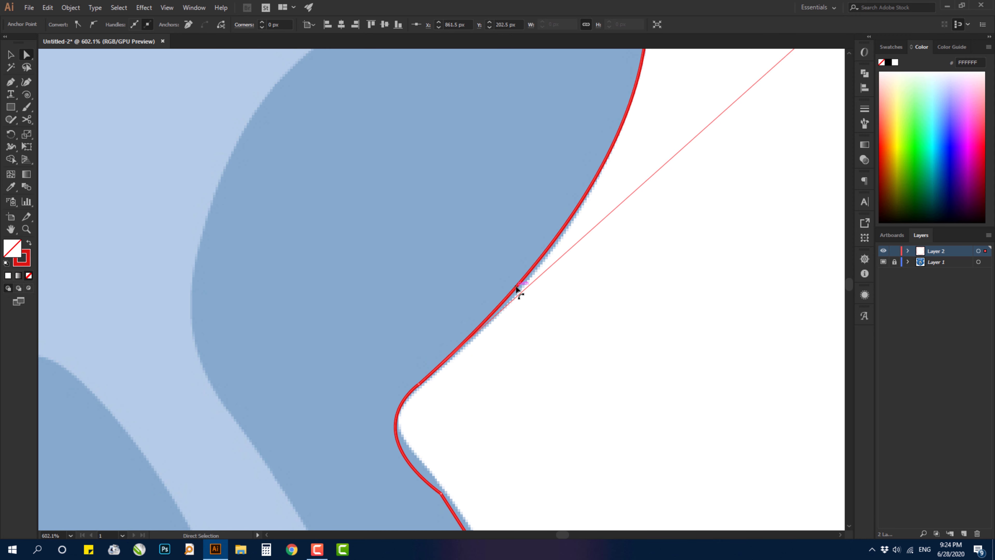
left_click_drag(516, 287, 518, 289)
left_click_drag(554, 220, 422, 419)
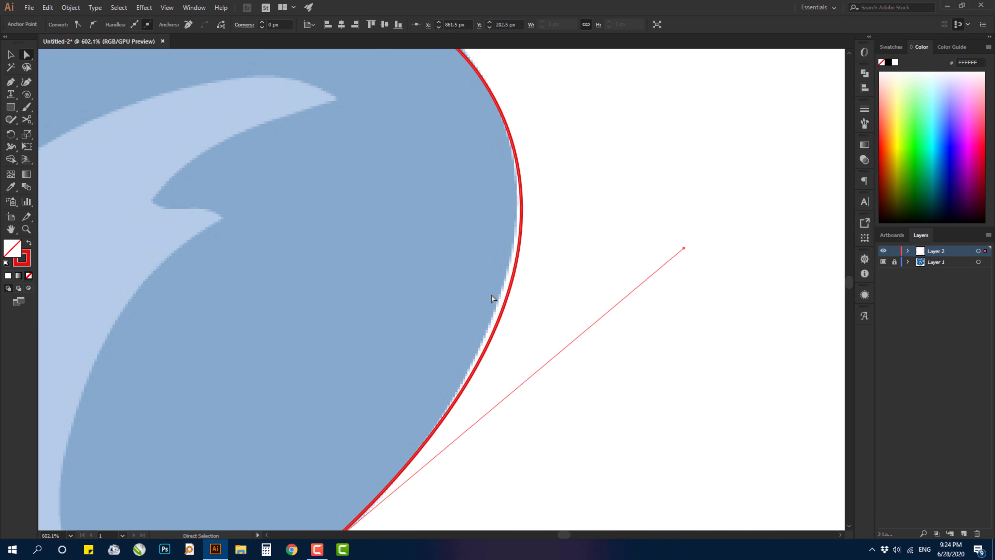
left_click_drag(683, 251, 662, 281)
Step: Add an anchor on the right ear's outer edge and shift the outline slightly outward to meet the artwork
left_click_drag(427, 520, 517, 269)
left_click_drag(560, 190, 407, 523)
left_click_drag(433, 163, 418, 246)
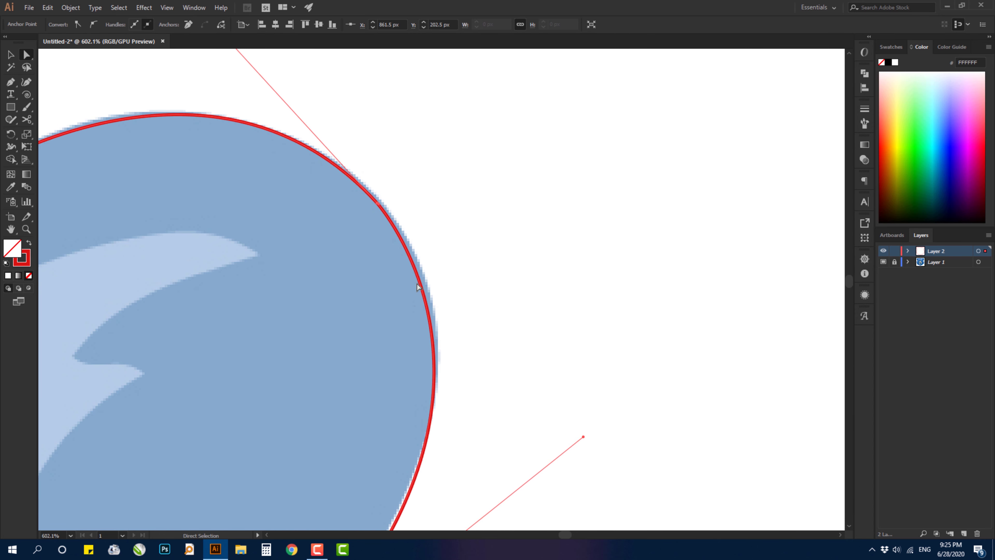
left_click(11, 82)
left_click(421, 287)
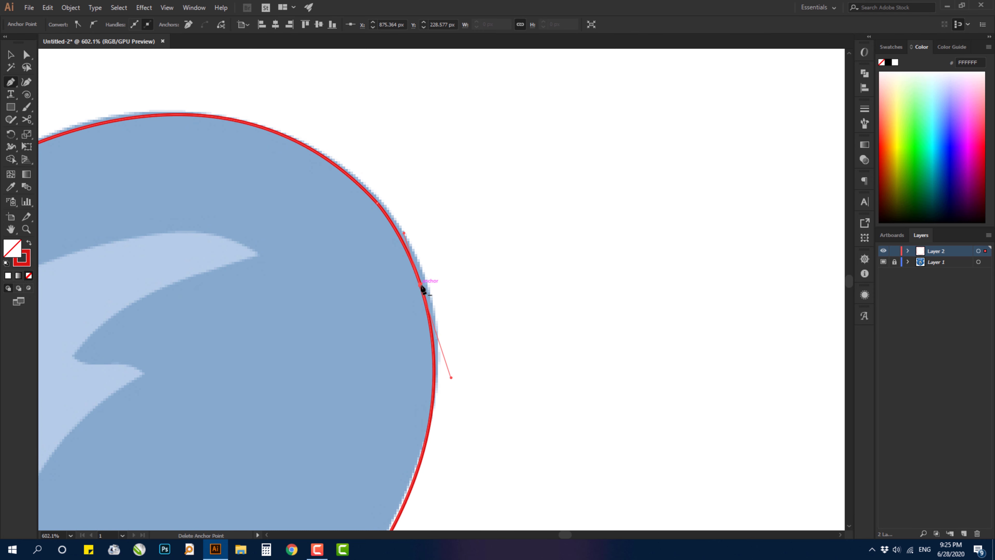
key("ctrl+z")
key("ctrl+z")
key("ctrl+z")
key("ctrl+shift+z")
key("ctrl+shift+z")
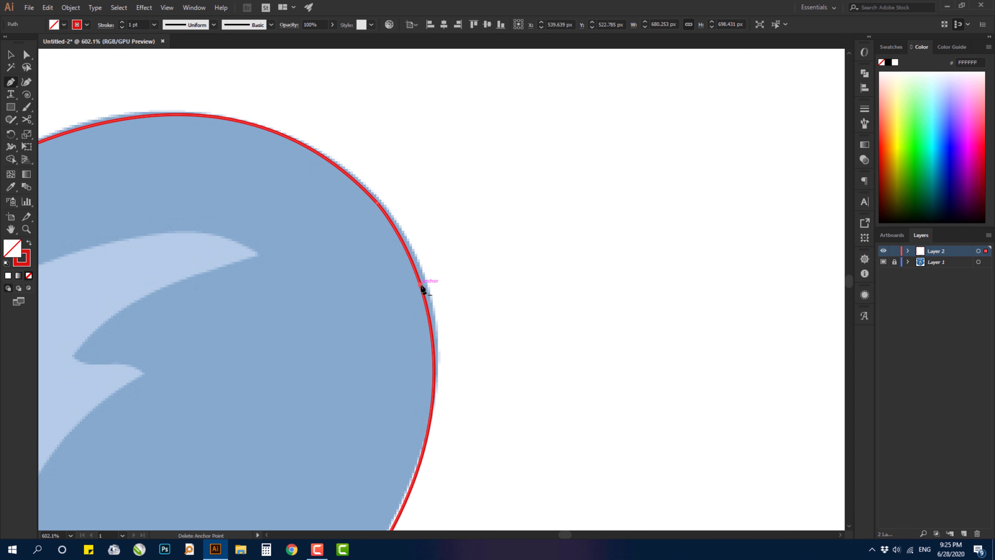
left_click_drag(423, 285, 427, 282)
key("space")
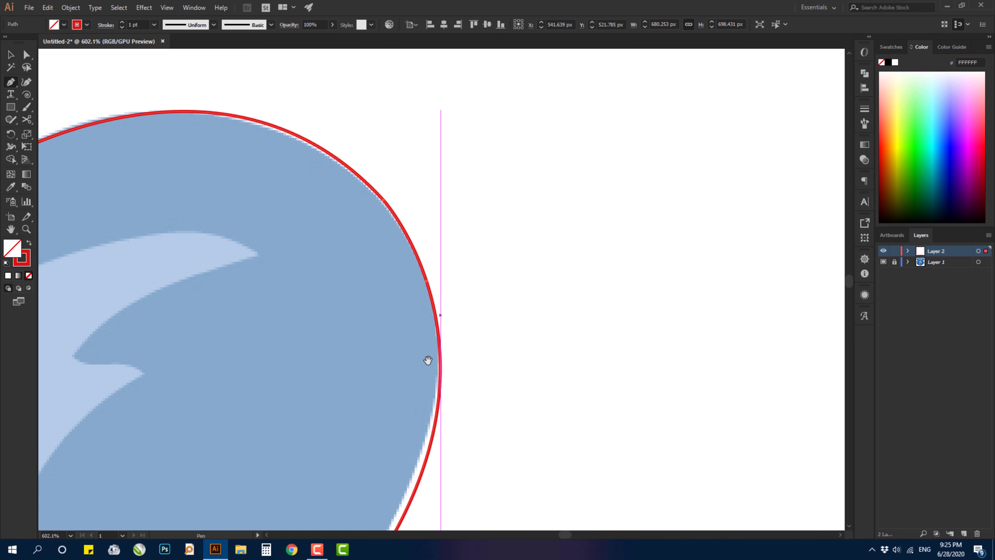
Step: Add an anchor on the right ear's lower outer edge and move it inward onto the artwork
left_click_drag(416, 486, 464, 292)
left_click(451, 325)
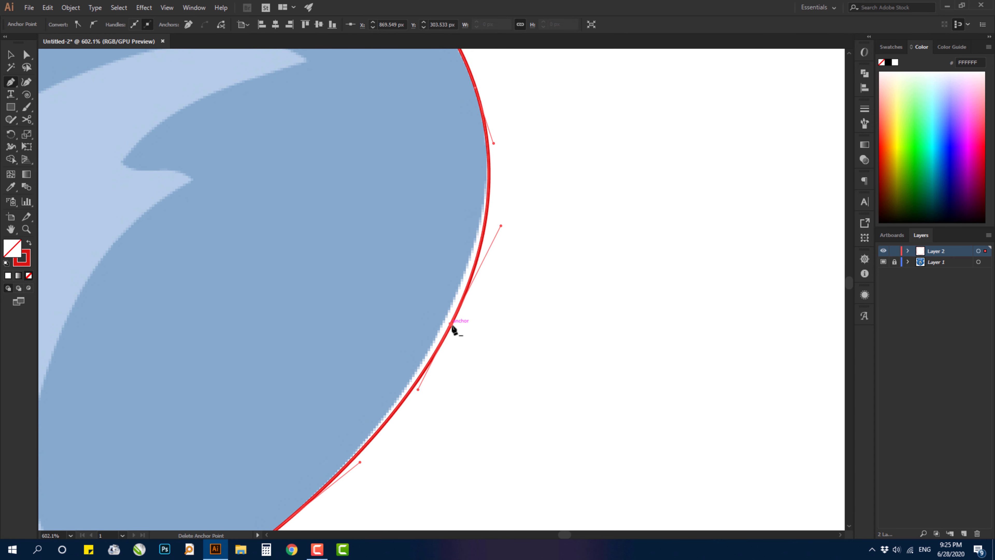
left_click_drag(450, 325, 442, 325)
key("space")
left_click_drag(460, 367, 573, 164)
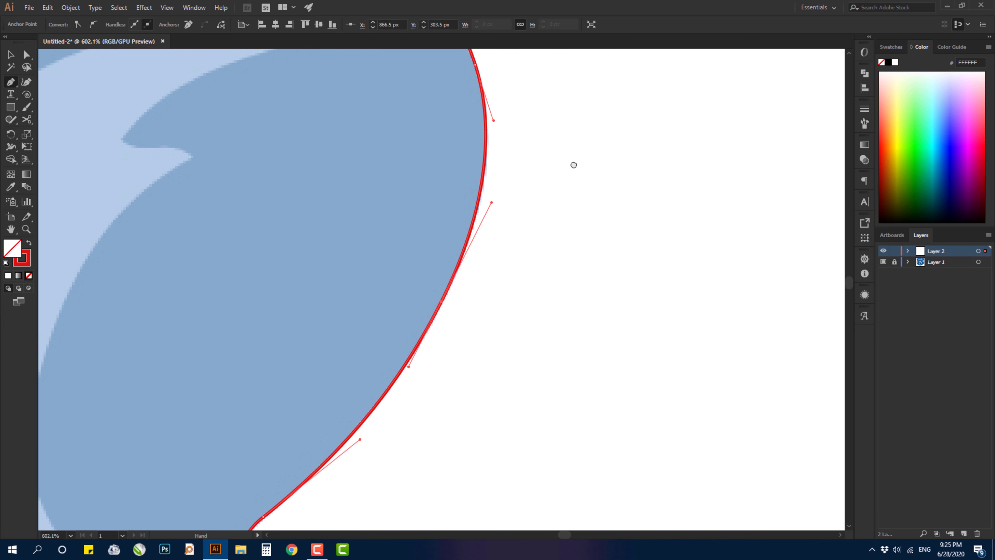
Step: Bend the outline's right cheek curve below the upper fur tip inward to match the artwork
left_click_drag(467, 306, 494, 185)
left_click_drag(487, 343, 458, 208)
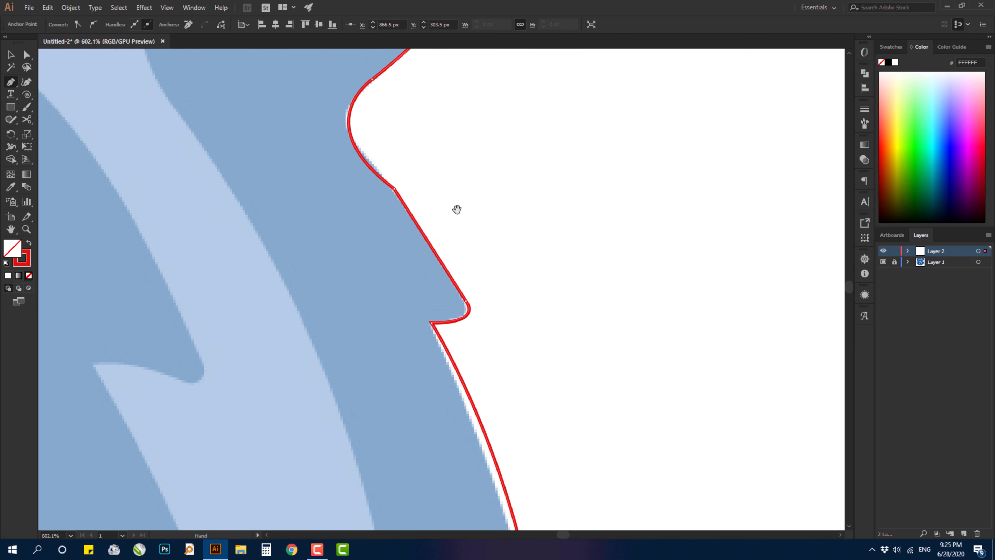
left_click(394, 189)
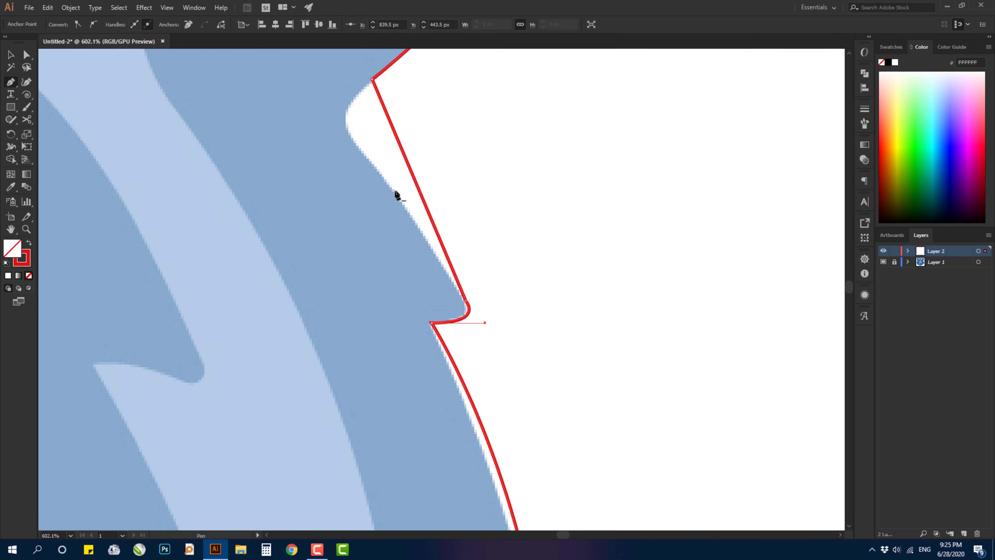
key("ctrl+z")
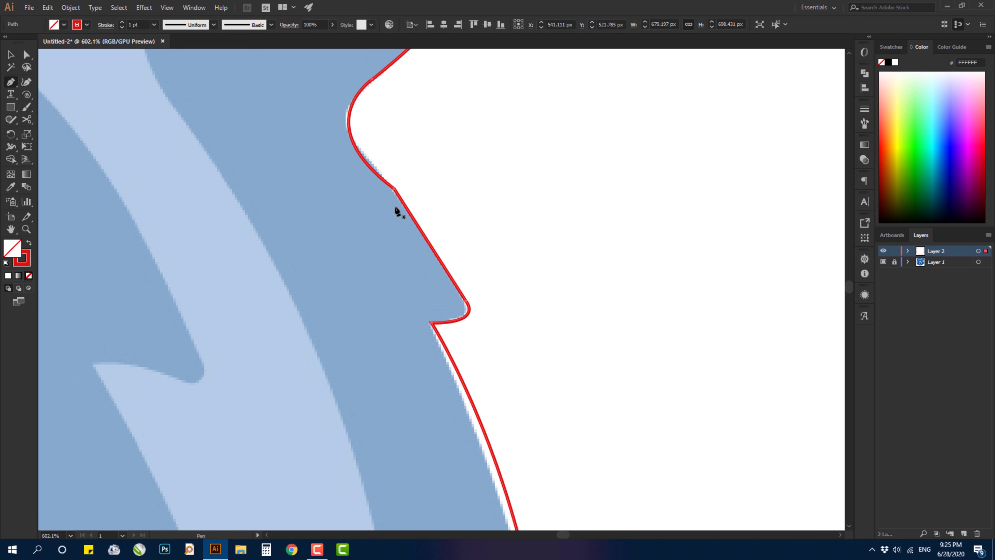
left_click_drag(472, 292, 419, 242)
left_click_drag(423, 322, 464, 161)
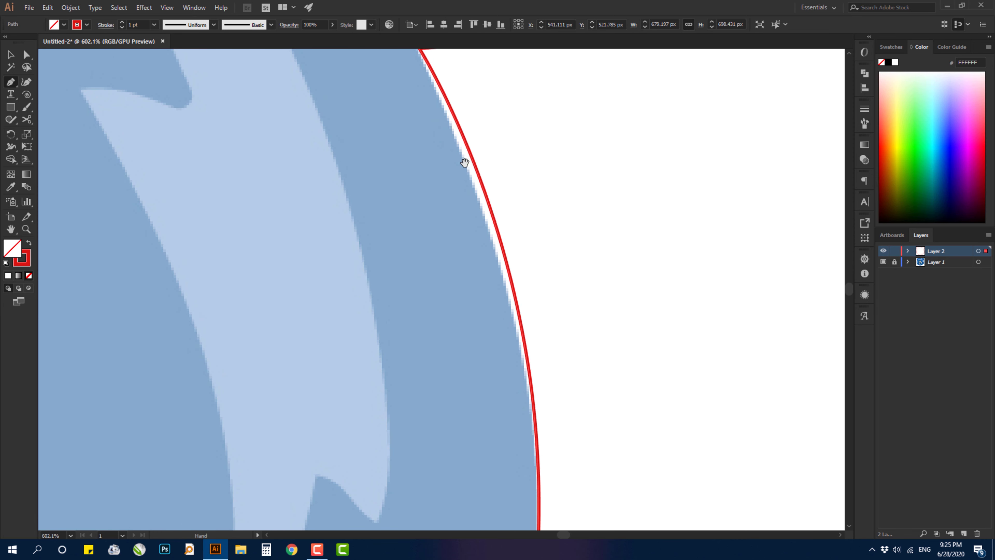
left_click_drag(465, 196, 485, 285)
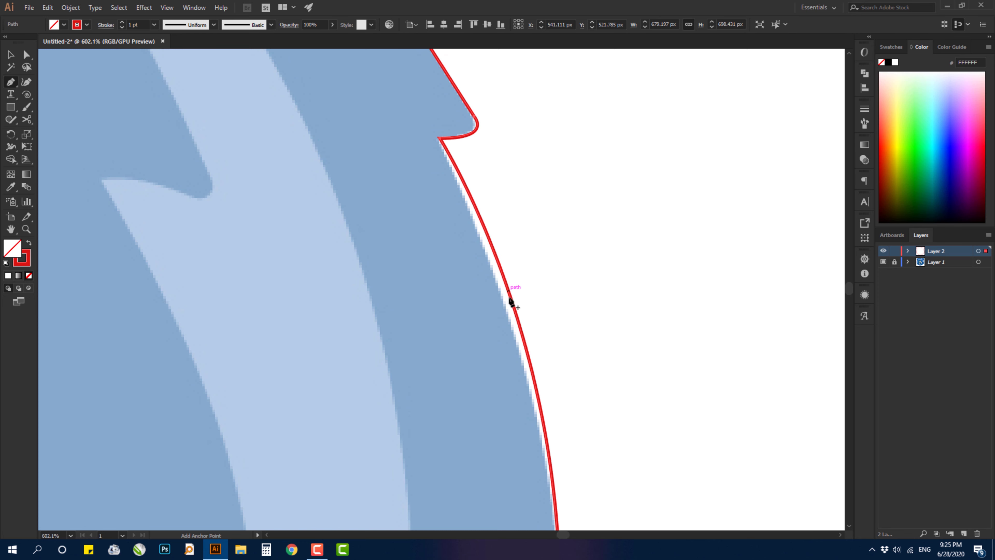
left_click(25, 57)
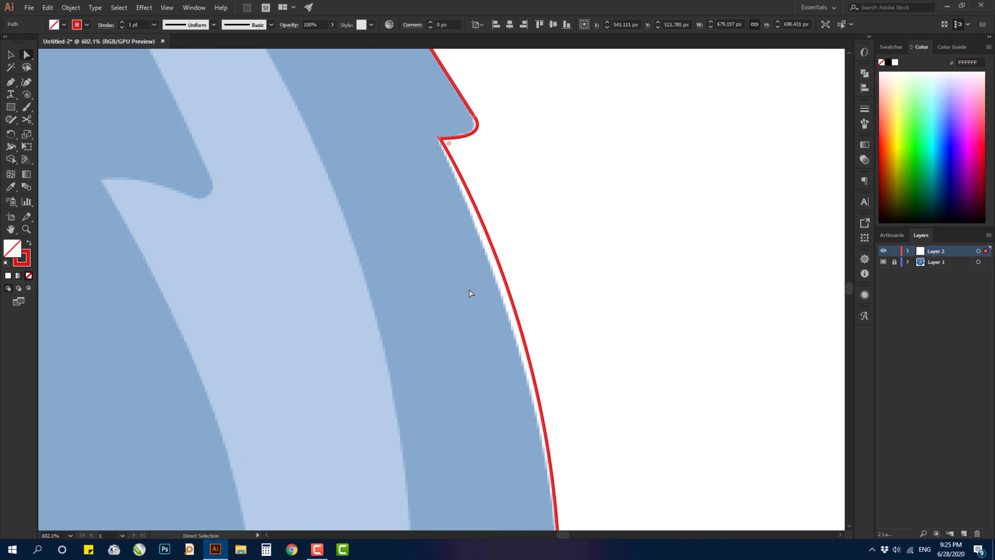
left_click_drag(509, 294, 506, 306)
key("ctrl+z")
left_click(516, 302)
Step: Move the right jaw's fur notch corner onto the artwork and bend the jaw curve below it outward
key("space")
left_click_drag(535, 362, 505, 209)
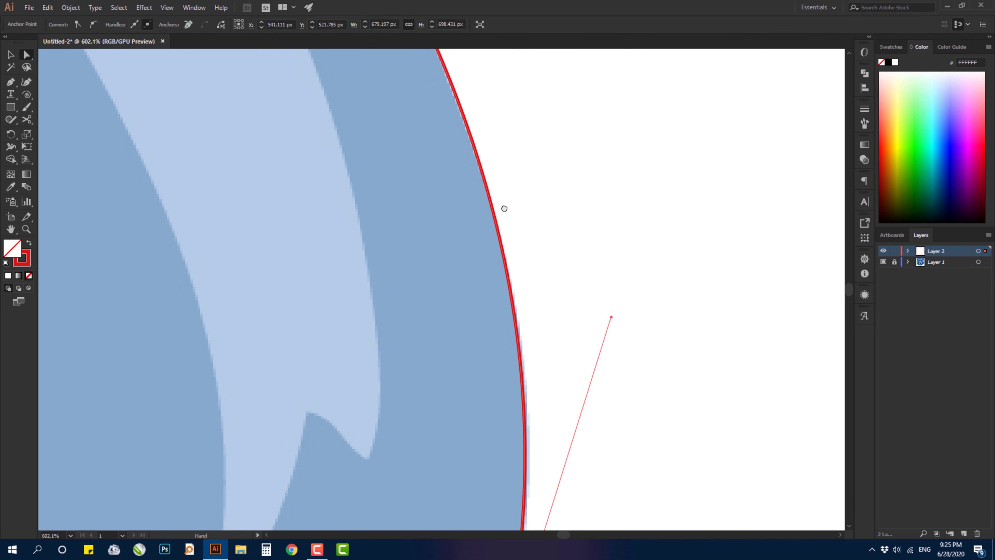
left_click_drag(463, 478, 435, 184)
left_click_drag(370, 419, 449, 148)
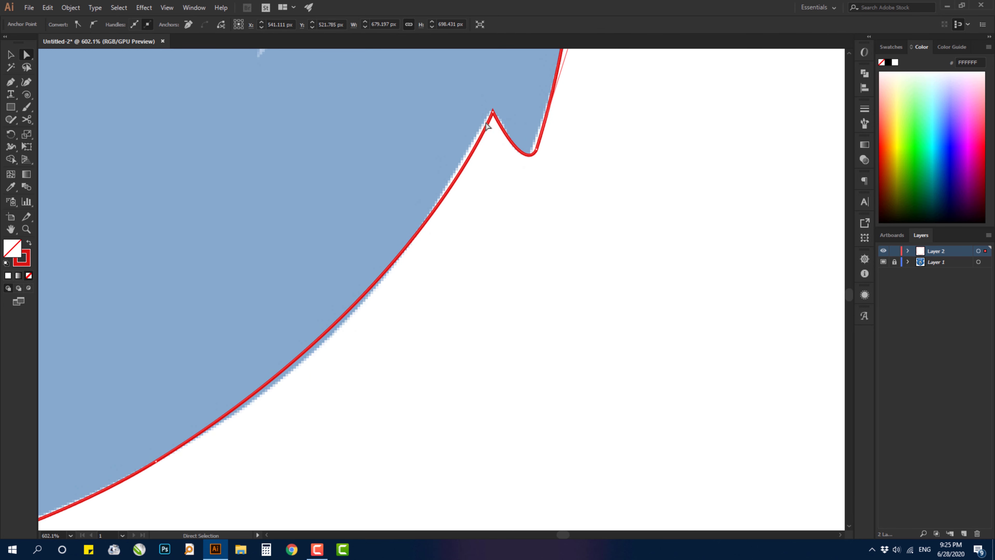
left_click(493, 111)
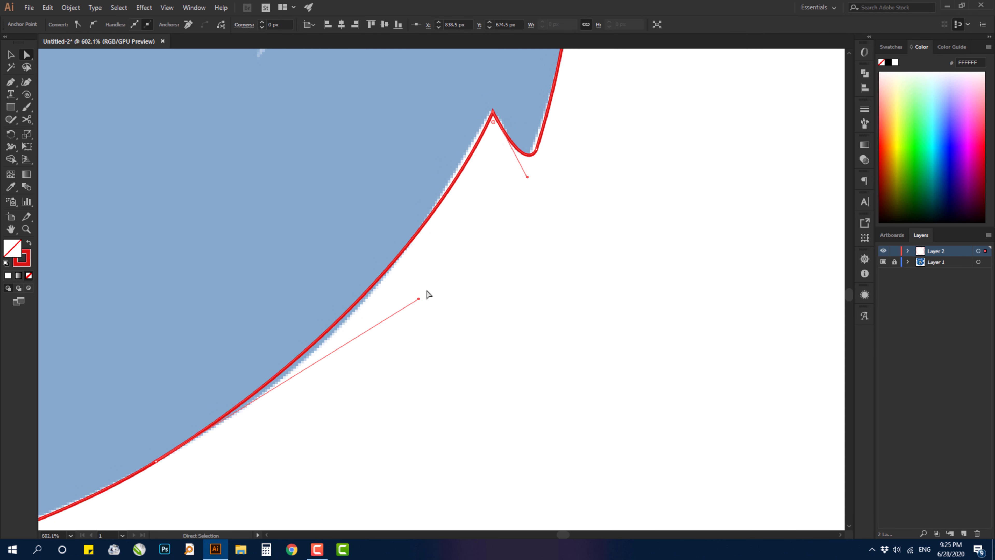
left_click_drag(418, 299, 527, 209)
key("ctrl+z")
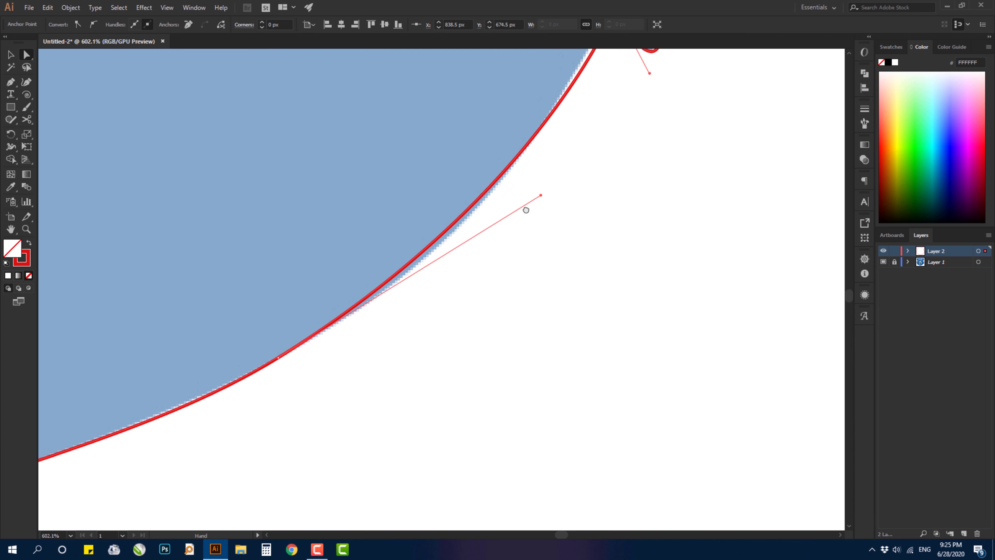
left_click_drag(434, 285, 330, 430)
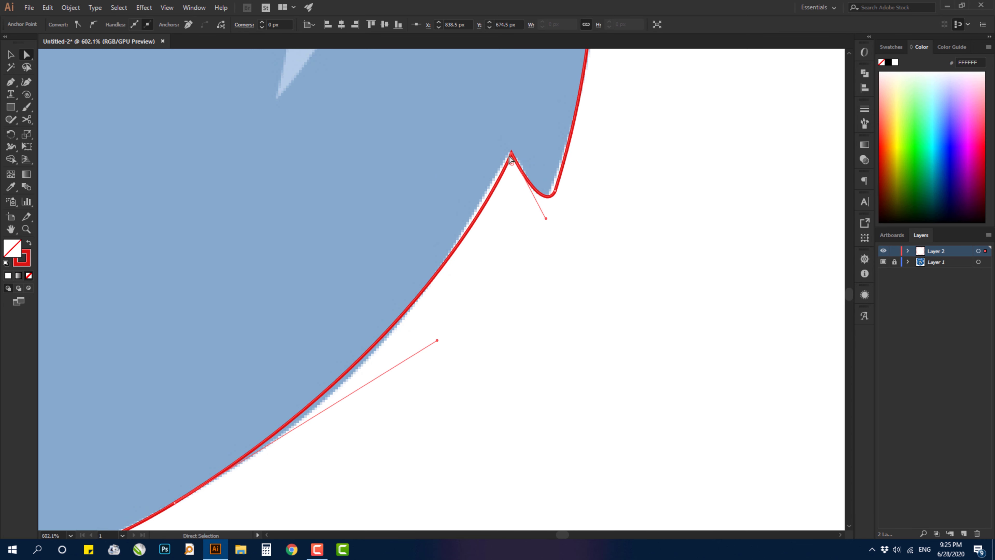
left_click_drag(509, 159, 509, 153)
left_click_drag(508, 307, 550, 163)
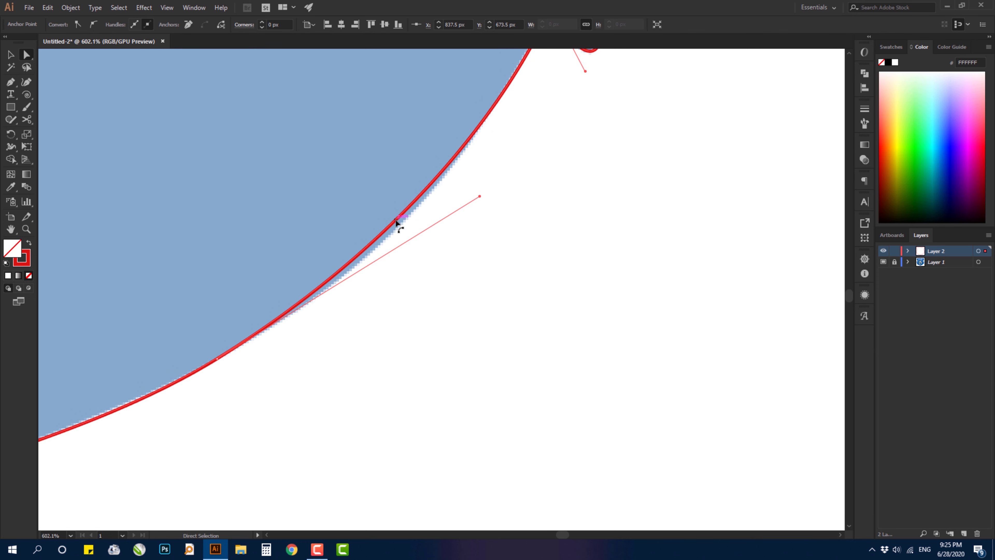
left_click_drag(488, 195, 467, 226)
Step: Bend the left jaw curve beside the chin tip downward to match the artwork, and deselect the outline
left_click_drag(67, 453, 556, 273)
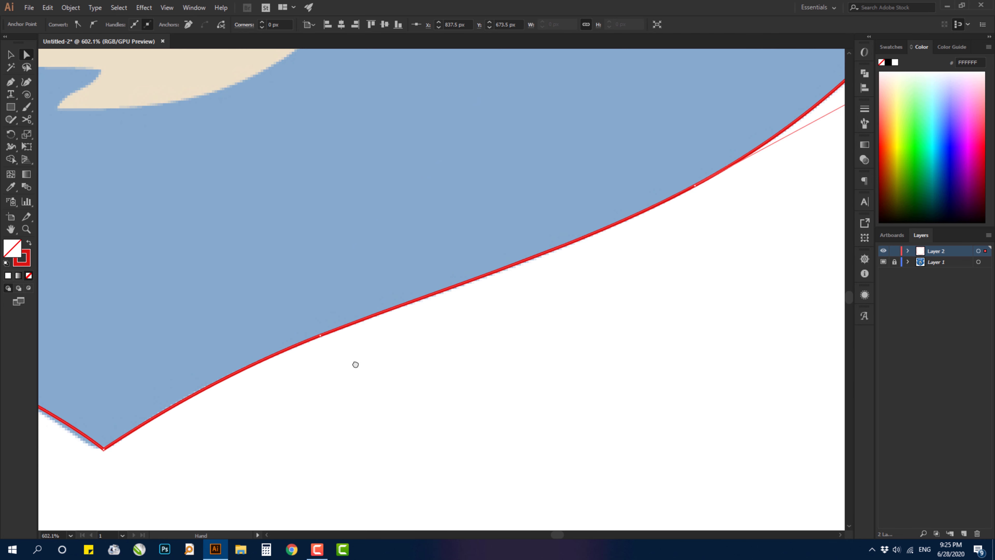
left_click_drag(355, 365, 498, 224)
left_click_drag(190, 287, 437, 334)
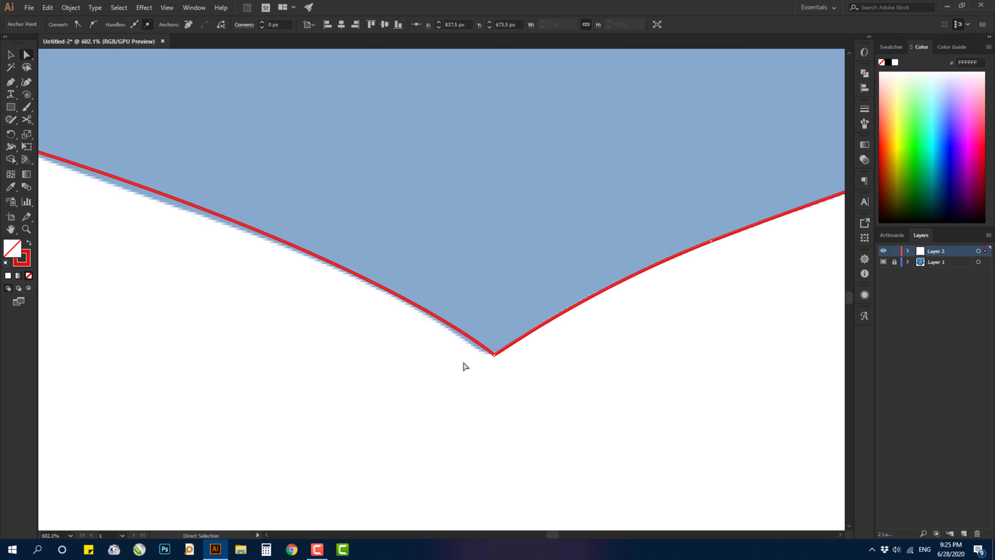
left_click(494, 355)
left_click_drag(378, 255, 449, 280)
key("ctrl+z")
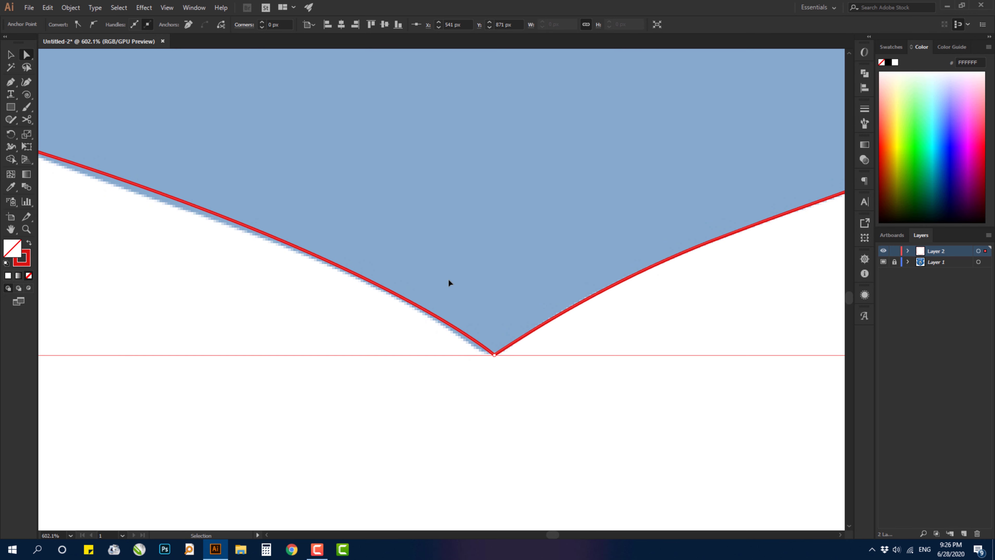
left_click_drag(461, 329, 683, 384)
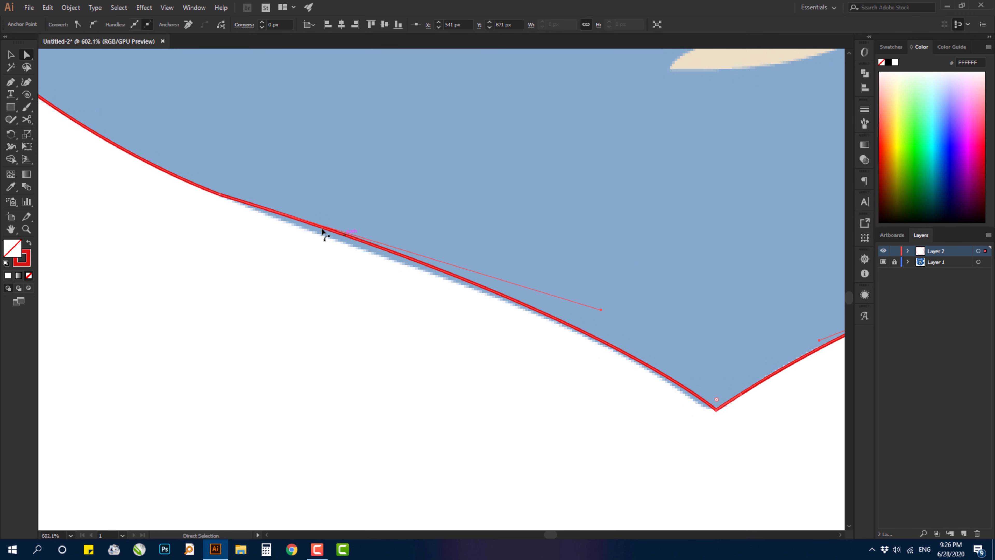
mouse_move(436, 269)
left_mouse_down()
mouse_move(499, 313)
mouse_move(449, 279)
mouse_move(433, 287)
mouse_move(435, 271)
mouse_move(442, 276)
left_mouse_up()
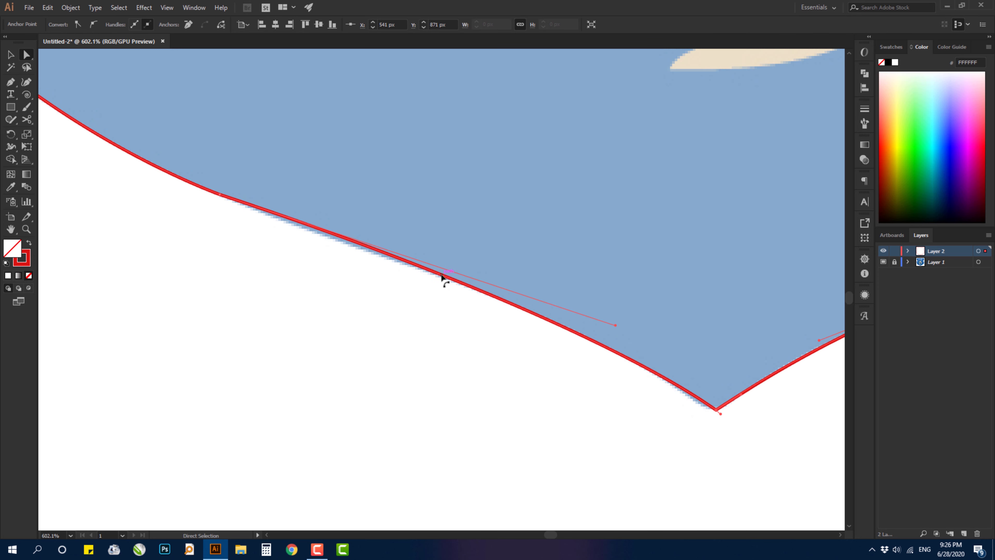
left_click(220, 195)
left_click(428, 376)
Step: Start a new Pen path at the left cheek highlight's lowest tip and trace its inner edge up to the upper pointed tip
left_click_drag(495, 368, 371, 388)
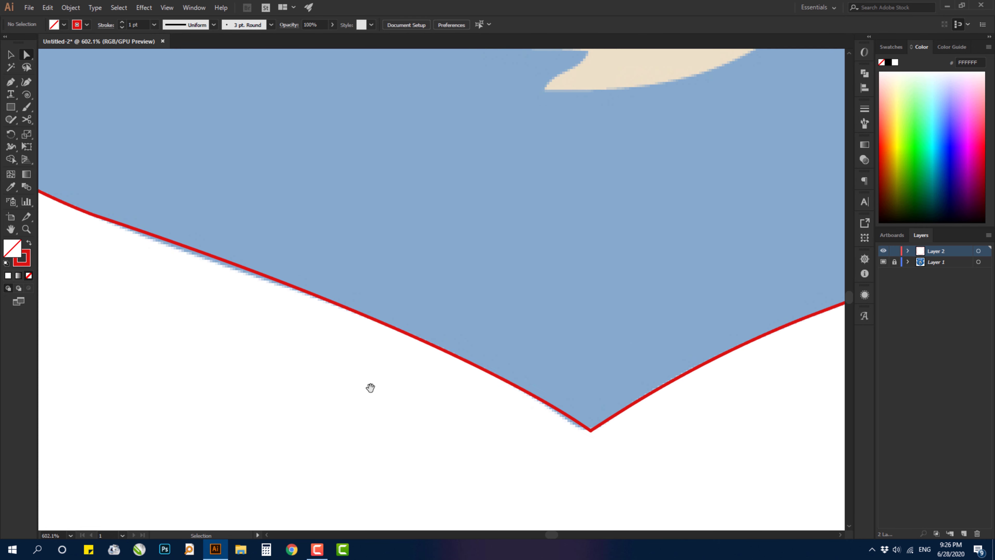
key("ctrl+0")
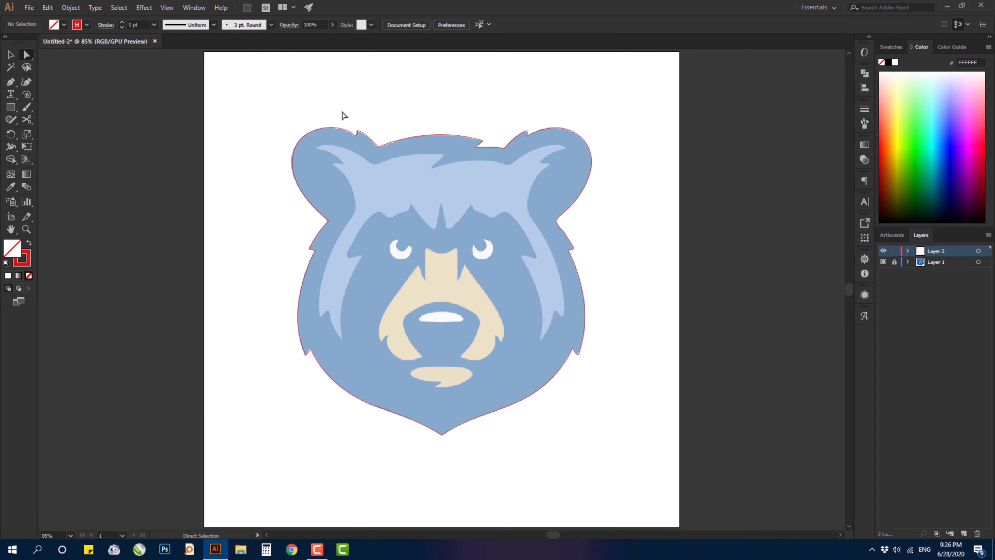
key("z")
left_click_drag(283, 341, 407, 300)
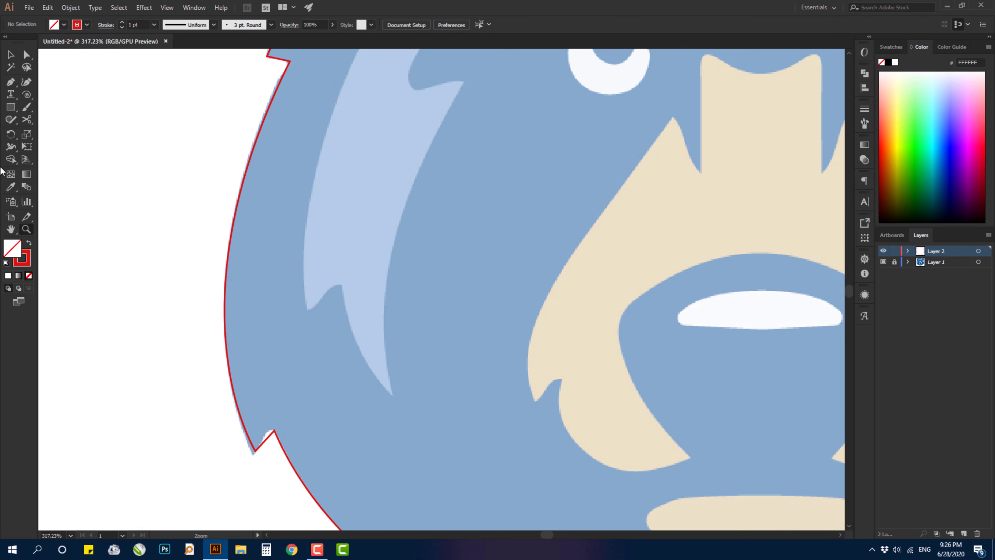
left_click(11, 82)
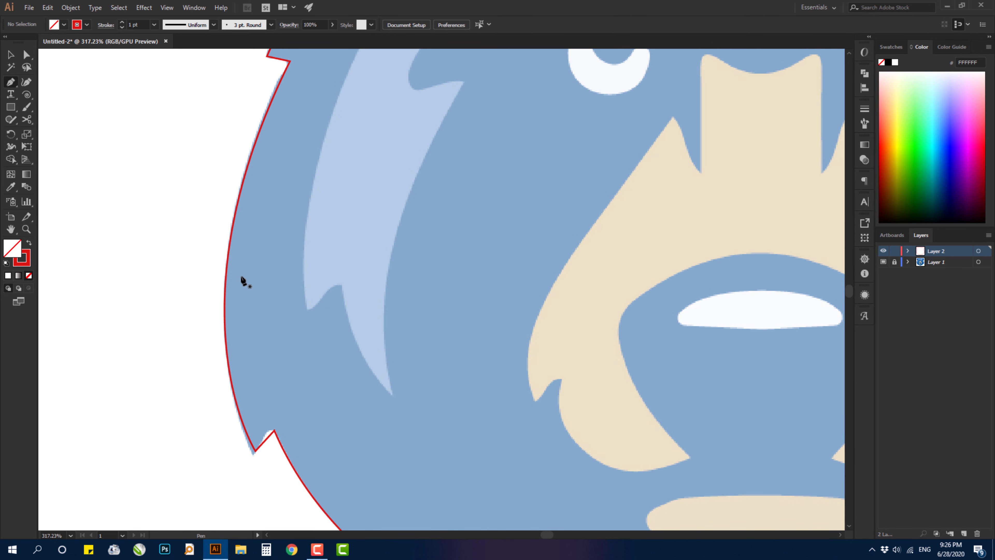
left_click(391, 395)
scroll(393, 395, "up", 3)
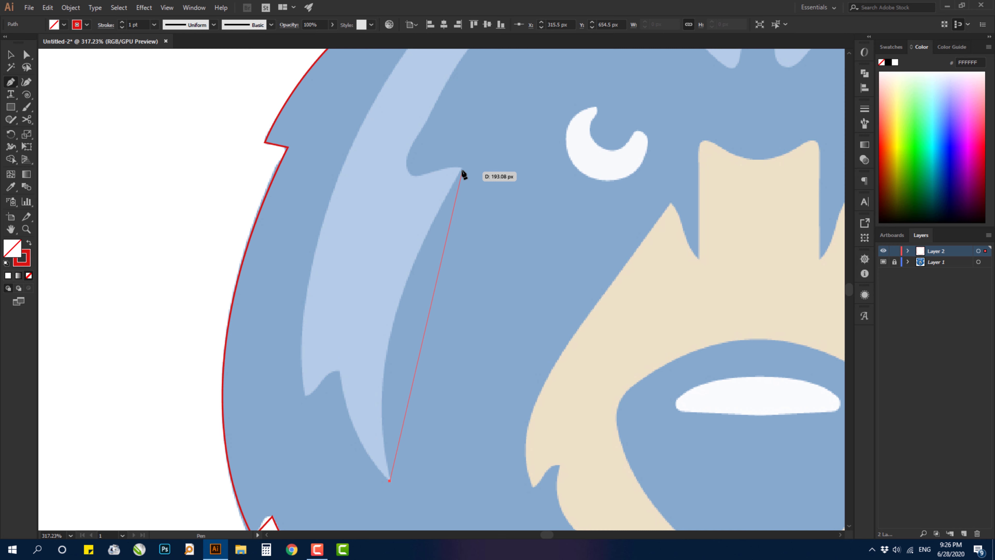
left_click_drag(461, 170, 576, 214)
left_click_drag(492, 425, 504, 302)
left_click(473, 276)
Step: Continue the Pen path around the rounded notch on the left cheek highlight's inner edge
left_click_drag(424, 284, 379, 300)
left_click(424, 284)
left_click_drag(426, 245, 445, 217)
left_click_drag(456, 199, 424, 287)
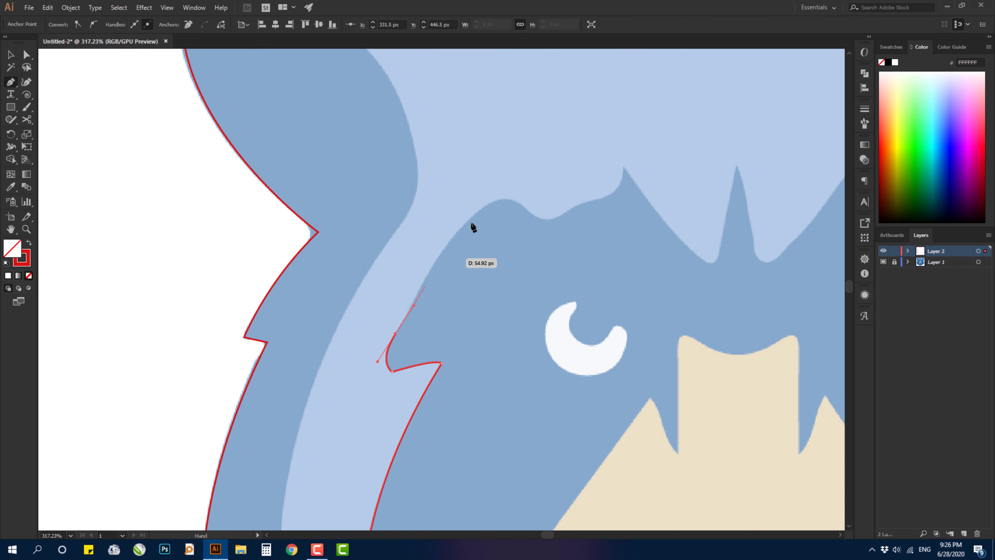
Step: Trace the wavy lower edge of the forehead highlight above the left eye up to its sharp peak
left_click_drag(499, 200, 569, 245)
left_click(499, 200)
left_click(540, 218)
left_click_drag(574, 206, 616, 135)
left_click(575, 206)
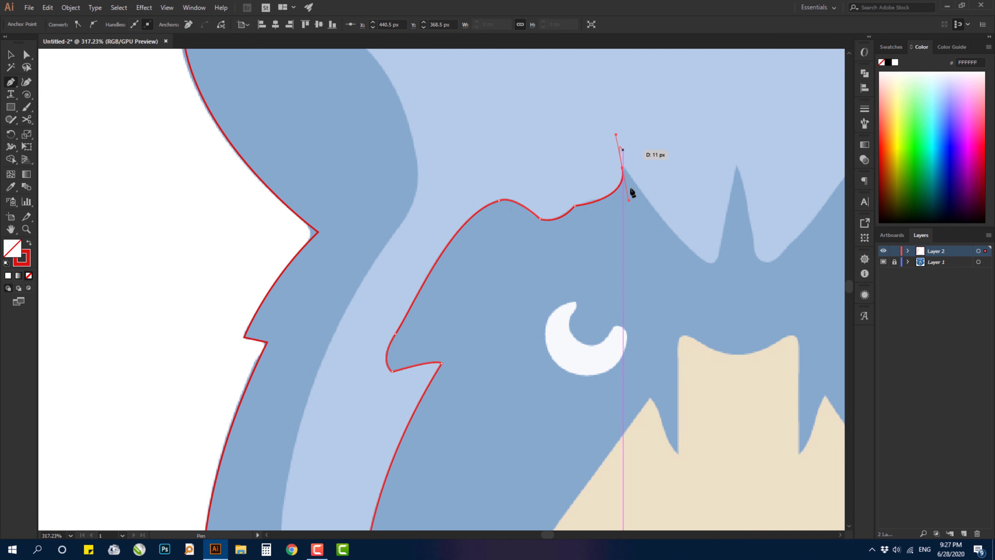
left_click(622, 168)
Step: Trace the two rounded hair points in the middle of the forehead and the sharp spike between them
left_click_drag(694, 253, 708, 264)
left_click(694, 254)
left_click_drag(721, 245, 723, 207)
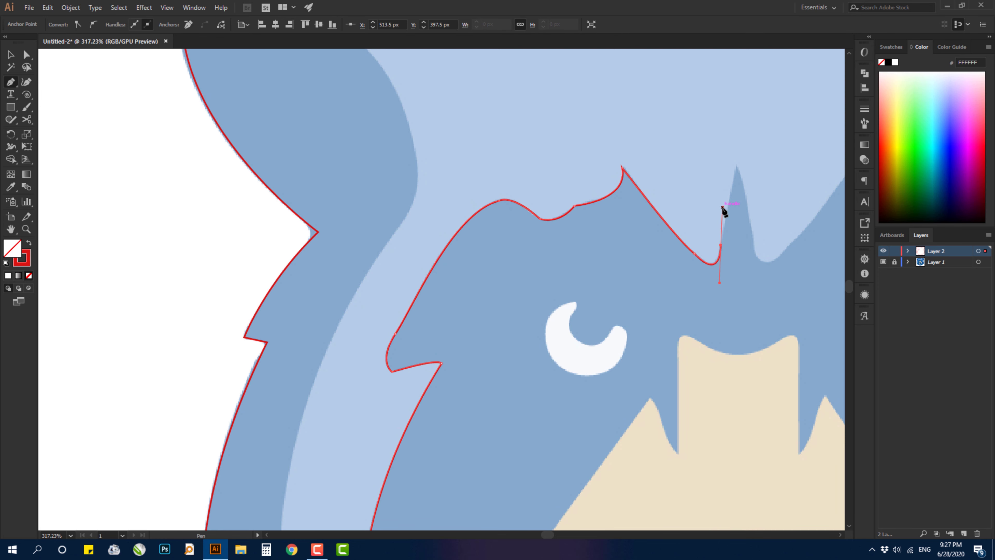
left_click(721, 245)
left_click(736, 164)
left_click(753, 239)
left_click_drag(783, 247, 808, 212)
key("space")
left_click_drag(711, 225, 416, 285)
left_click(487, 308)
Step: Trace the forehead highlight's edge over the peak and along the wavy section above the right eye
left_click_drag(552, 232, 578, 191)
left_click(553, 232)
left_click_drag(584, 258, 683, 233)
left_click(583, 258)
key("ctrl+z")
left_click_drag(624, 275, 730, 311)
left_click(623, 276)
left_click(650, 269)
left_click(706, 276)
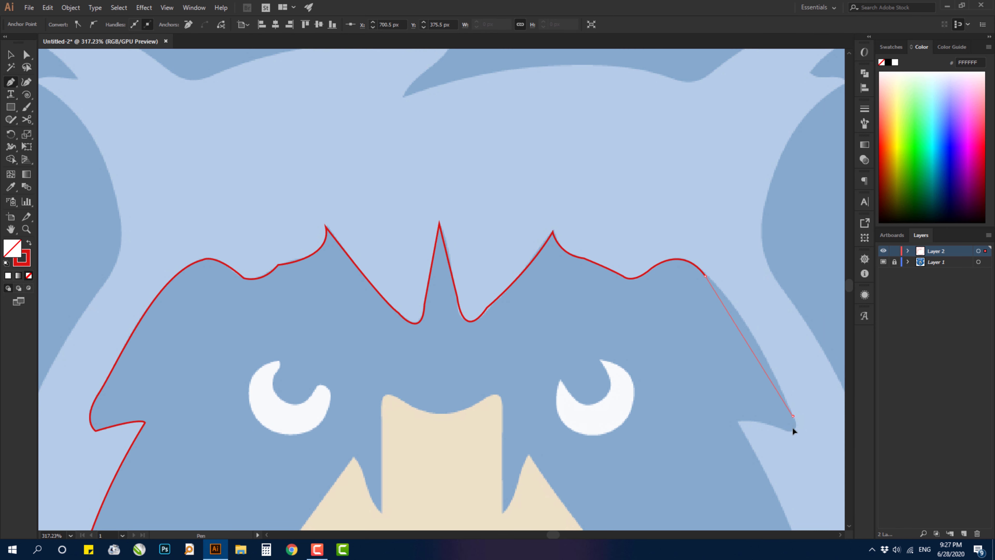
Step: Continue the Pen path past the right eye and around the rounded notch to the sharp point on the right cheek
left_click_drag(792, 415, 829, 511)
left_click_drag(709, 376, 533, 223)
left_click(616, 262)
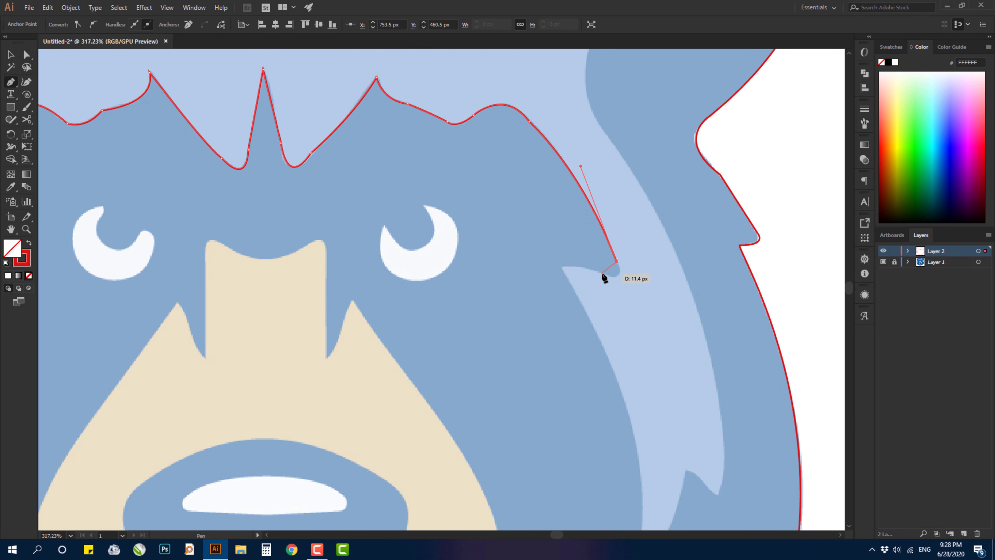
left_click_drag(605, 274, 534, 266)
left_click(560, 266)
Step: Trace the right cheek highlight's inner edge to its lower tip and back up to the small inner corner
left_click_drag(649, 425, 619, 239)
left_click_drag(602, 398, 551, 338)
left_click_drag(593, 134, 533, 421)
left_click_drag(591, 170, 608, 199)
left_click(541, 398)
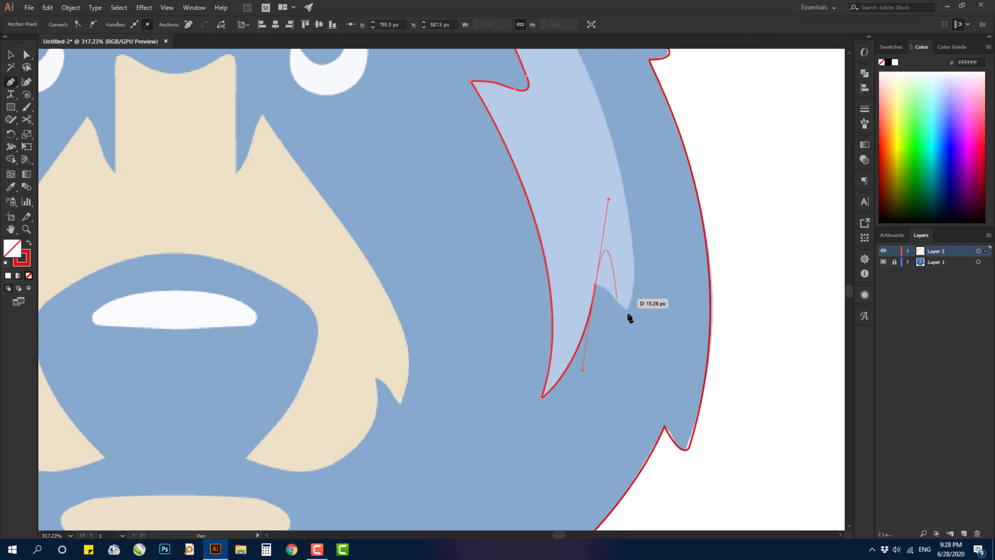
left_click(596, 285)
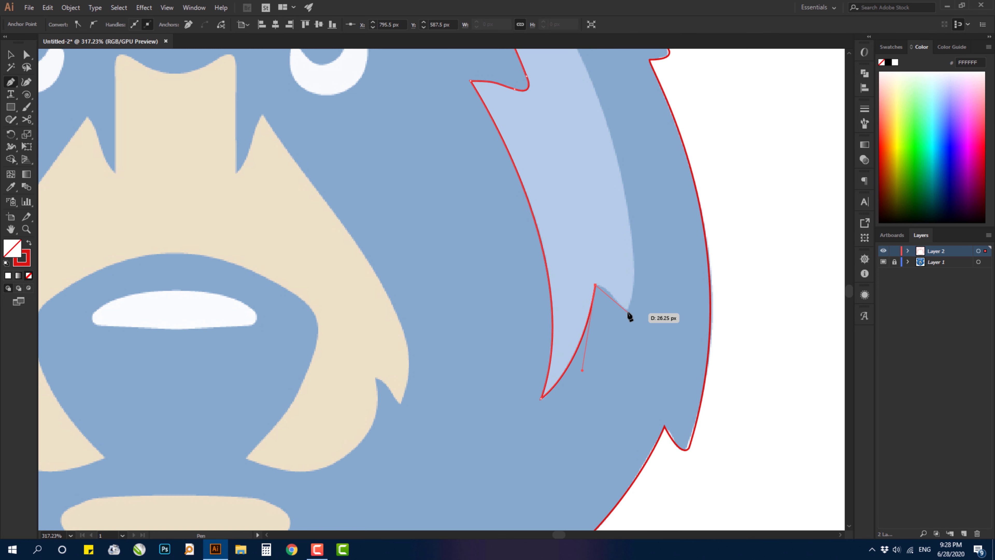
key("ctrl")
mouse_move(582, 371)
left_mouse_down()
mouse_move(700, 354)
mouse_move(584, 377)
left_mouse_up()
key("ctrl+z")
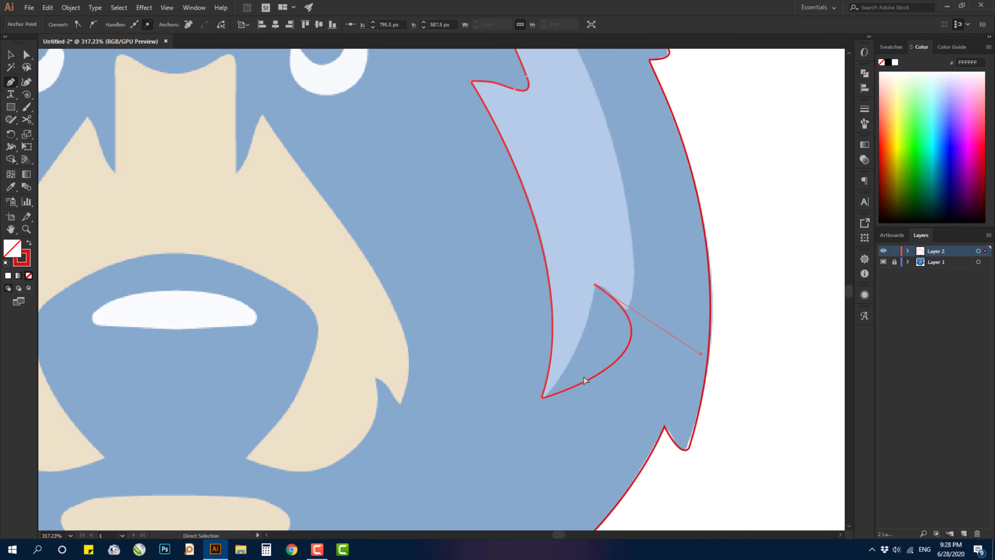
key("ctrl+z")
Step: Trace the right cheek highlight's short outer tip and its outer edge up to the pointed corner inside the right ear
left_click_drag(627, 309, 649, 341)
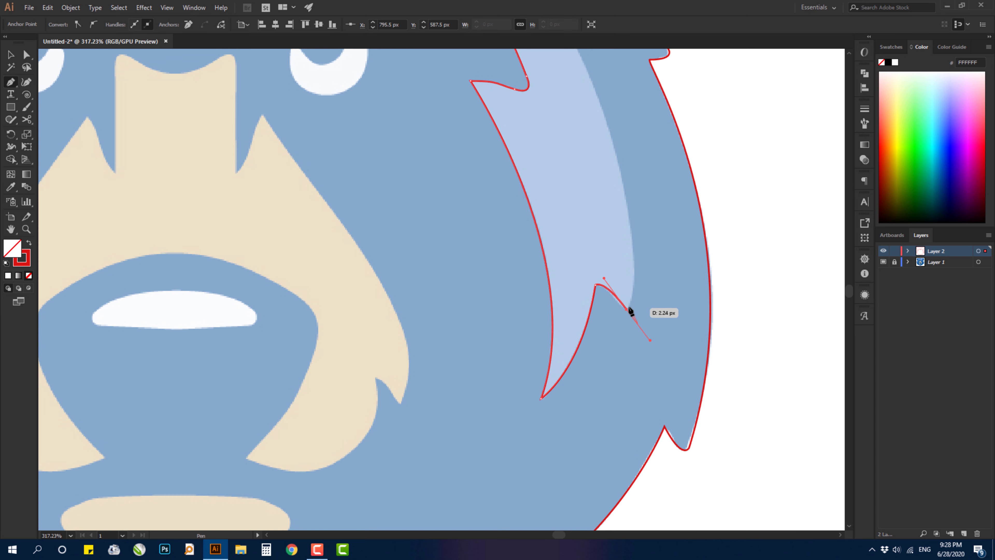
left_click(627, 309)
left_click_drag(582, 131, 614, 279)
left_click_drag(555, 109, 418, 227)
left_click_drag(552, 499, 527, 516)
left_click(531, 434)
left_click_drag(588, 214, 736, 230)
left_click_drag(618, 353, 602, 227)
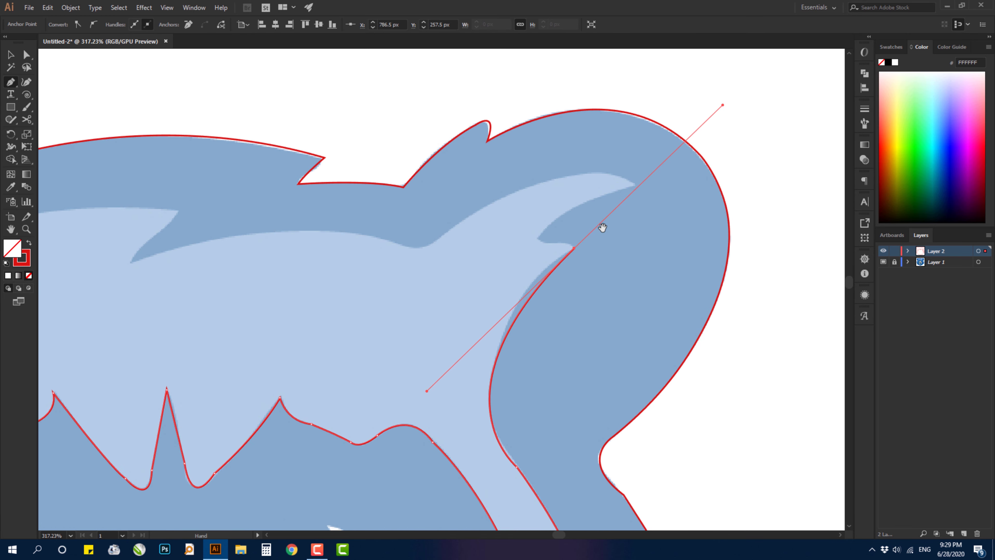
left_click(573, 249)
Step: Trace the notch inside the right ear and the curve out to the ear highlight's rounded tip
left_click(535, 242)
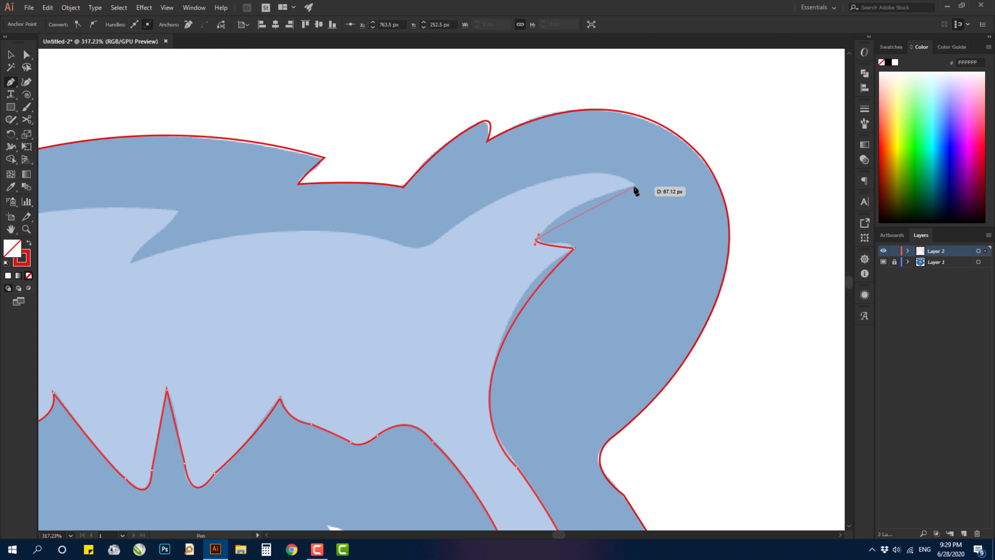
mouse_move(633, 187)
left_mouse_down()
mouse_move(667, 194)
mouse_move(679, 177)
mouse_move(689, 182)
left_mouse_up()
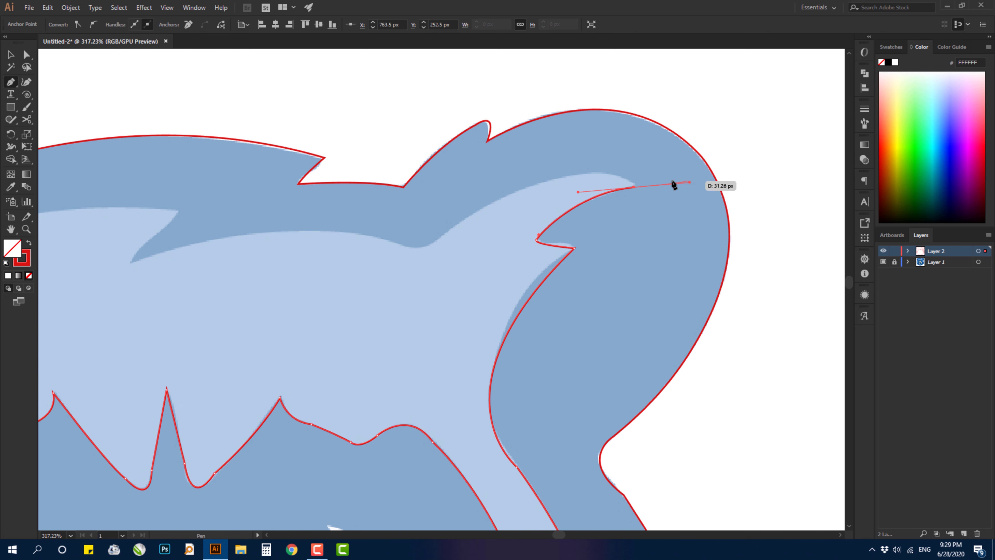
left_click(634, 187)
left_click_drag(625, 179, 608, 173)
Step: Trace the right ear highlight's upper edge down and around the rounded valley beside the forehead
left_click_drag(448, 232, 326, 316)
left_click(448, 232)
left_click_drag(387, 240, 352, 221)
left_click_drag(344, 228, 609, 285)
left_click(651, 298)
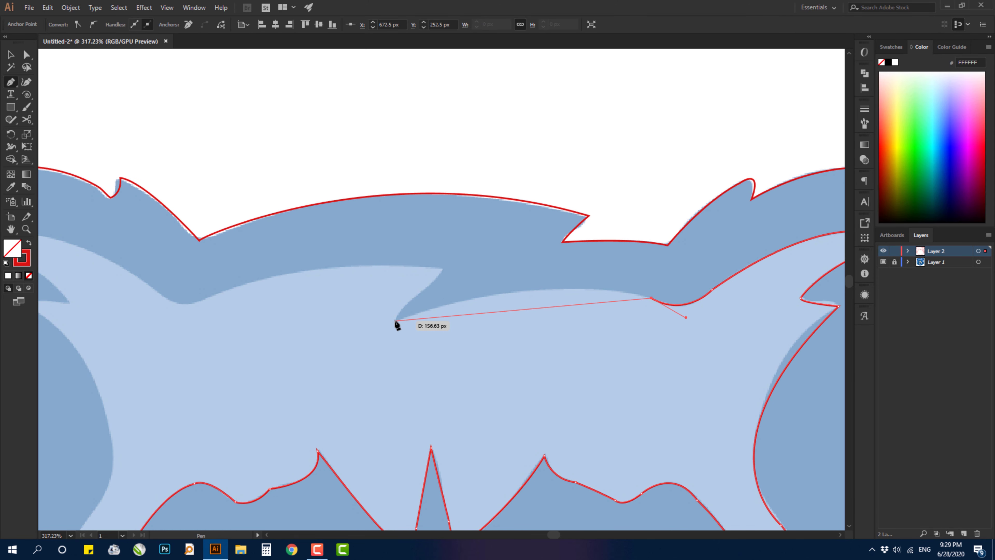
Step: Trace the forehead highlight's top curve to the central notch and back up to its sharp spike
left_click_drag(395, 321, 248, 377)
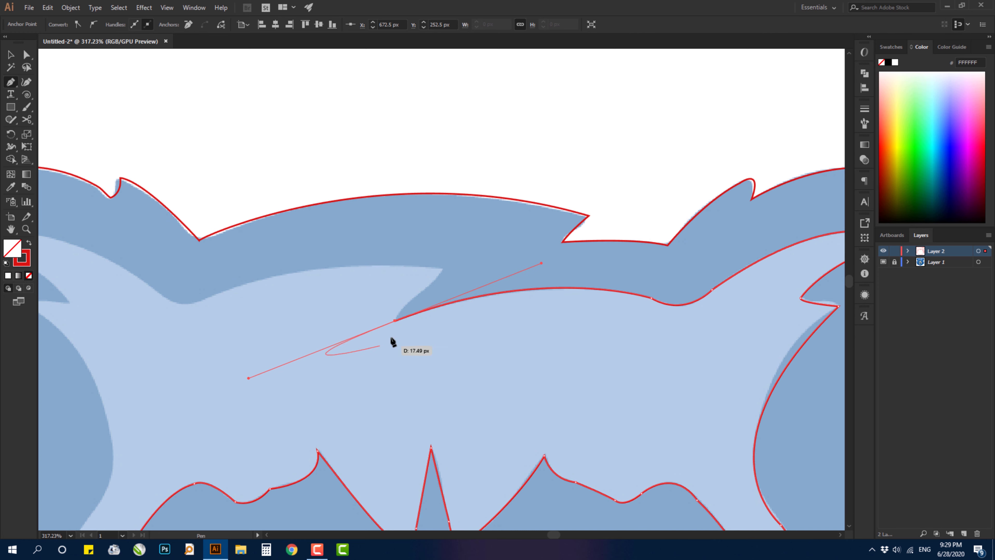
left_click(395, 320)
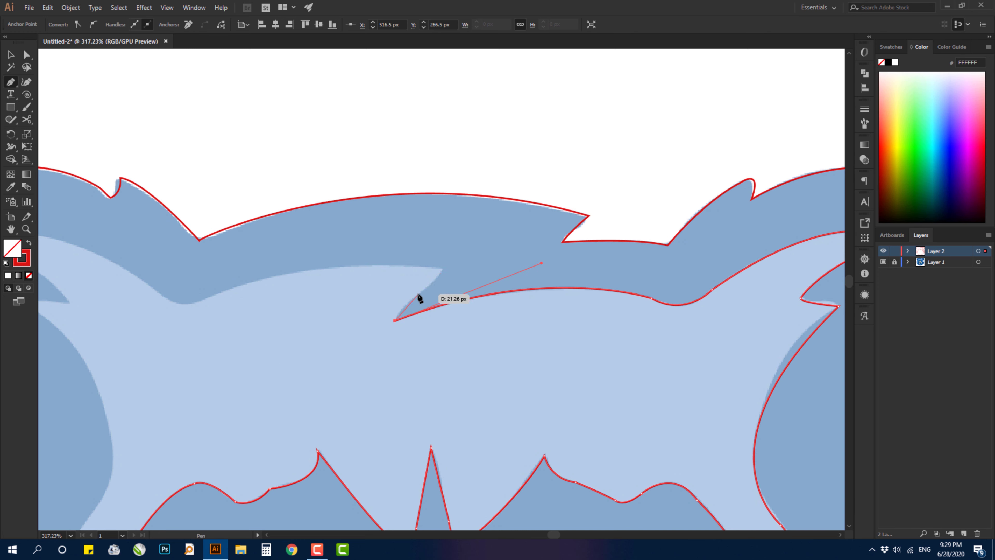
left_click_drag(418, 294, 438, 283)
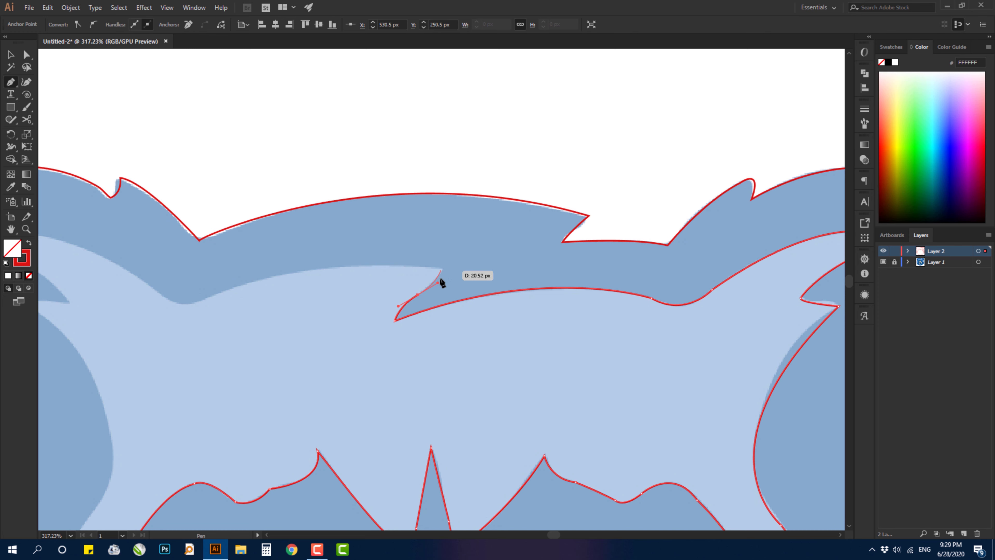
left_click(442, 270)
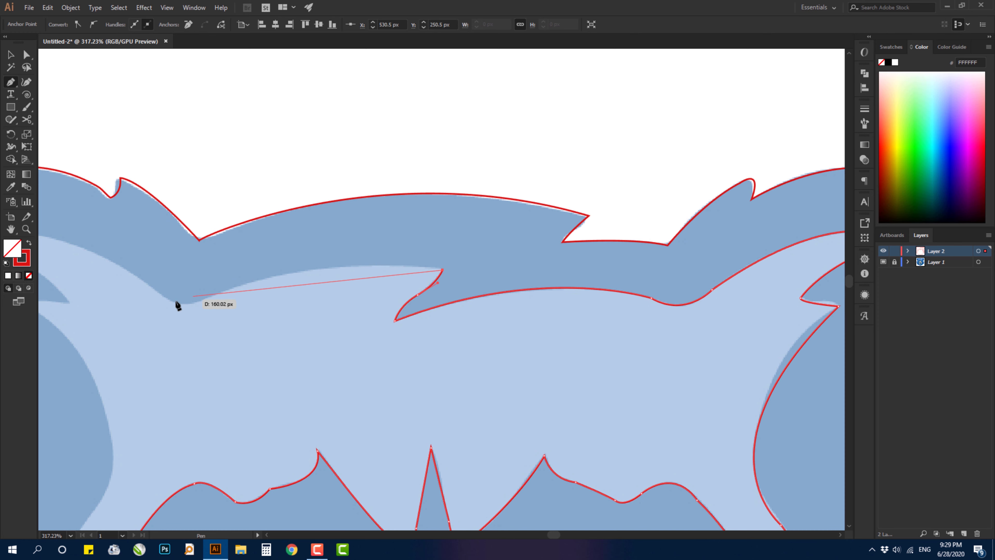
Step: Trace the forehead highlight's top edge through the left valley and out to the left ear highlight's tip
left_click_drag(195, 302, 570, 393)
left_click(649, 337)
left_click_drag(613, 327, 611, 318)
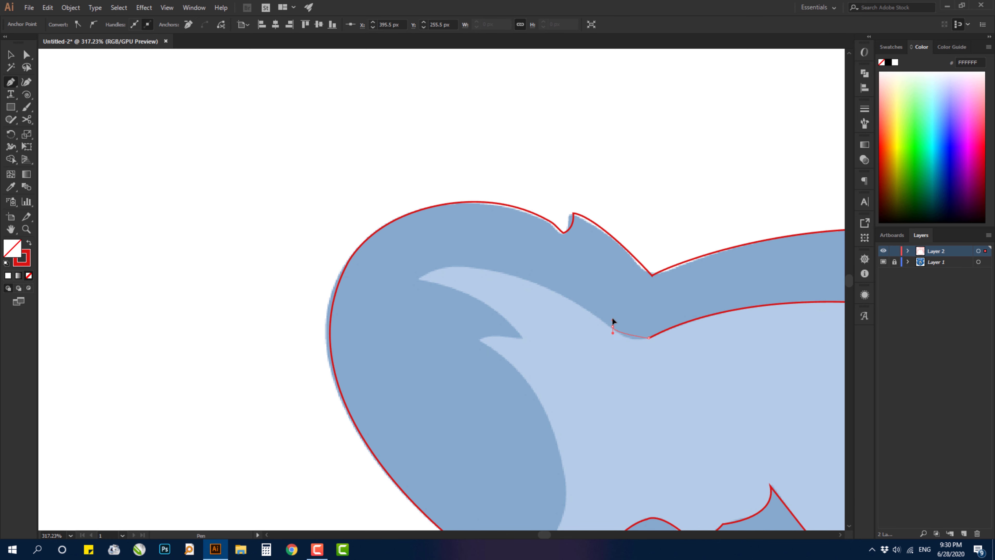
left_click_drag(420, 280, 371, 333)
left_click(420, 280)
Step: Trace the left ear highlight's lower edge to its inner corner and out to the adjacent small point
left_click_drag(520, 337, 555, 389)
left_click_drag(550, 386, 528, 285)
left_click_drag(459, 240, 448, 249)
left_click(458, 239)
Step: Trace the highlight's edge down the left inner ear and along the left cheek's outer side to its outer tip
left_click_drag(542, 410, 534, 528)
left_click_drag(523, 479, 492, 432)
left_click_drag(497, 387, 569, 157)
left_click_drag(522, 240, 520, 216)
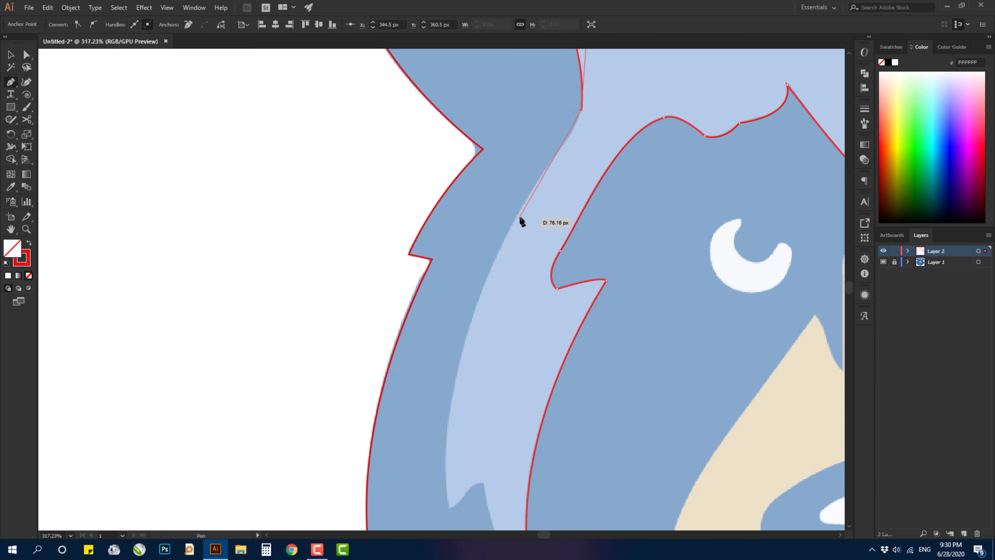
left_click_drag(537, 181, 500, 225)
left_click_drag(465, 473, 467, 348)
left_click_drag(452, 386, 479, 481)
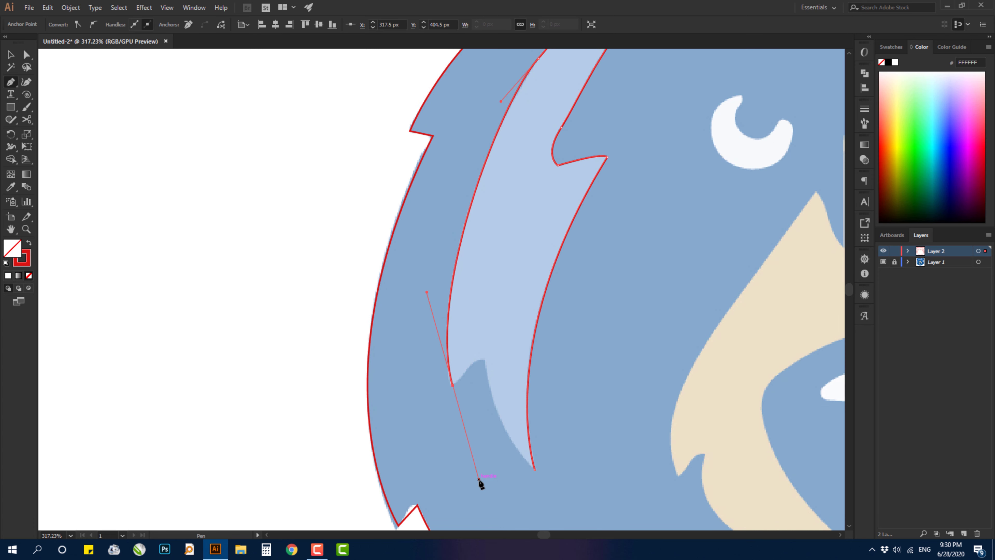
left_click(453, 386)
Step: Trace the small notch under the left cheek highlight and close the path at its lower tip
left_click_drag(485, 359, 498, 361)
left_click(485, 360)
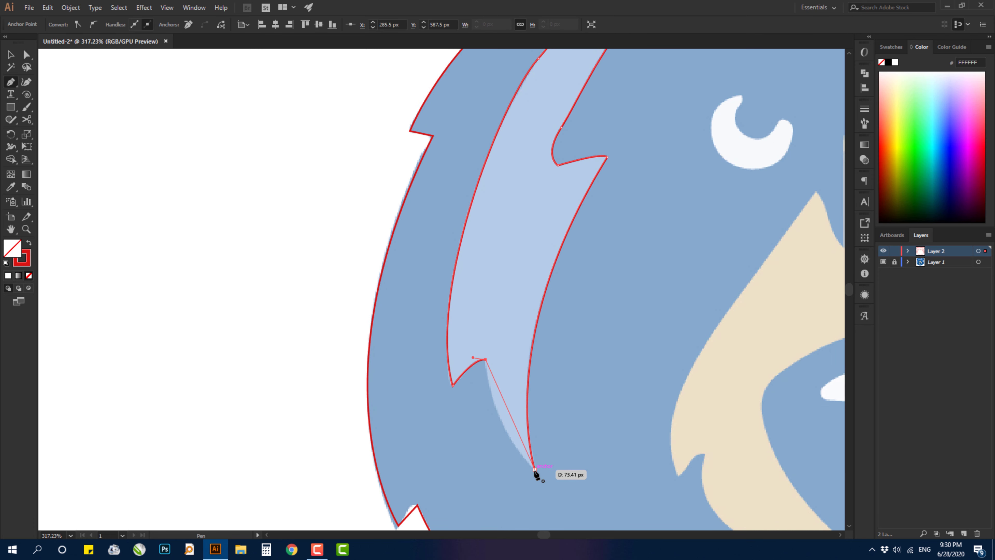
left_click_drag(535, 469, 586, 522)
Step: Adjust the upper direction handle of the left cheek highlight's outer anchor with Direct Selection to match the fur edge
key("space")
left_click_drag(527, 224, 478, 349)
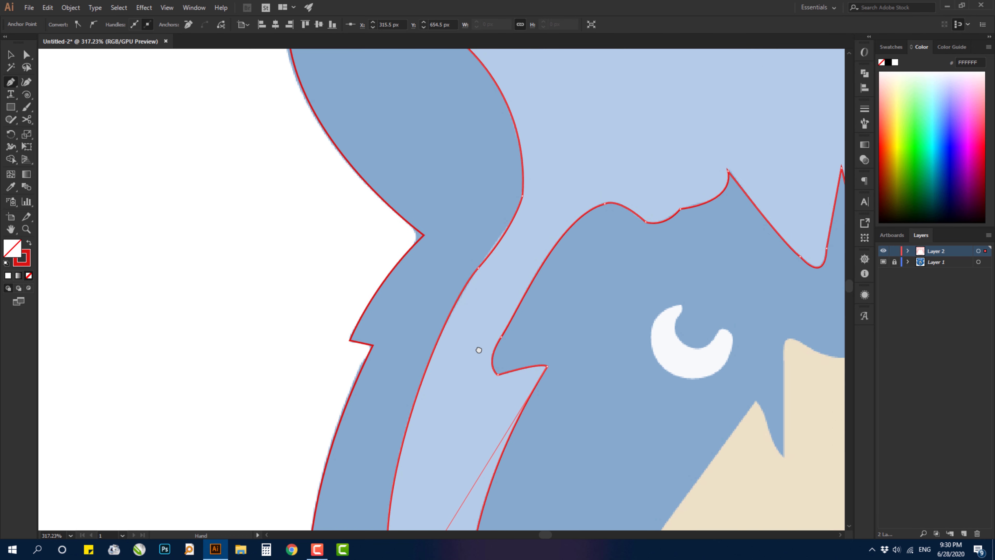
left_click_drag(526, 286, 487, 325)
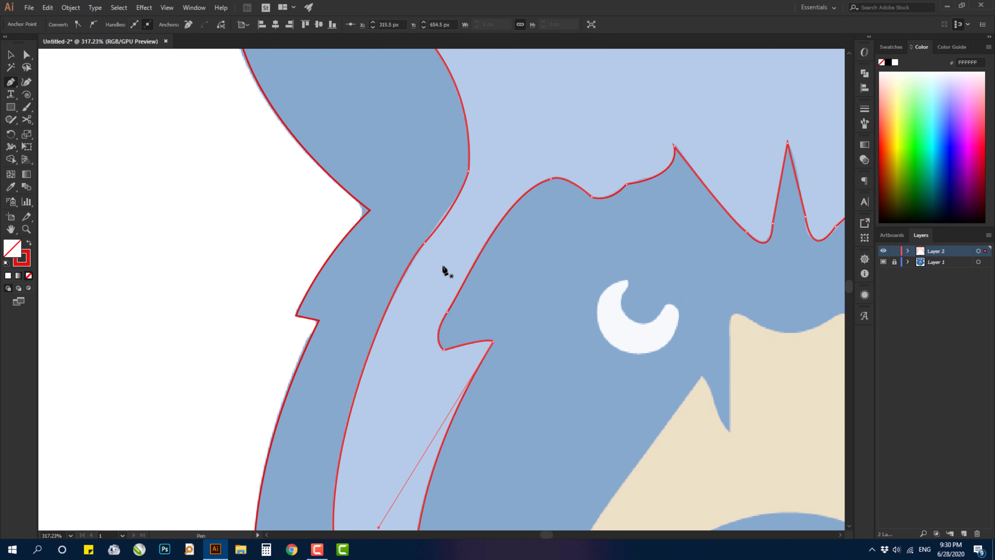
key("z")
left_click_drag(392, 270, 487, 354)
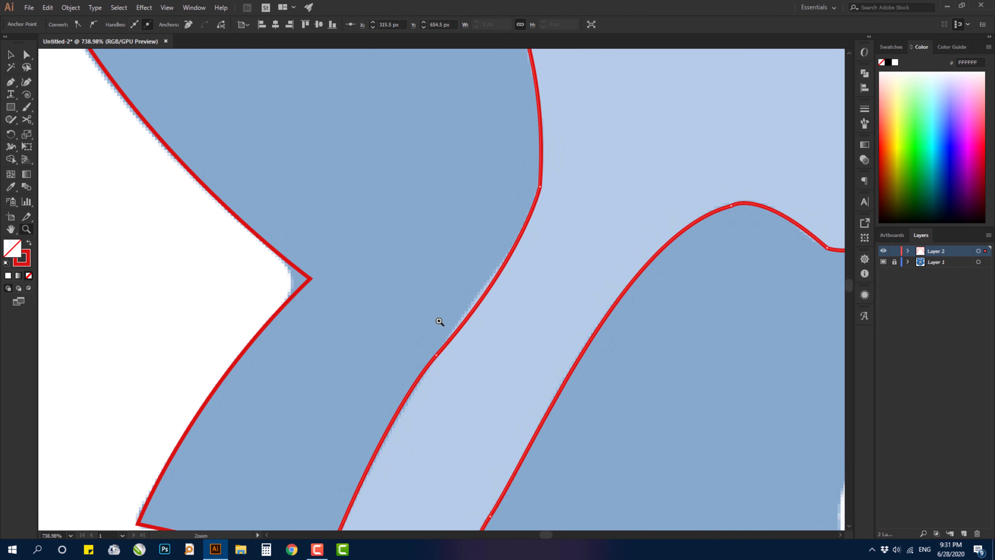
left_click(27, 55)
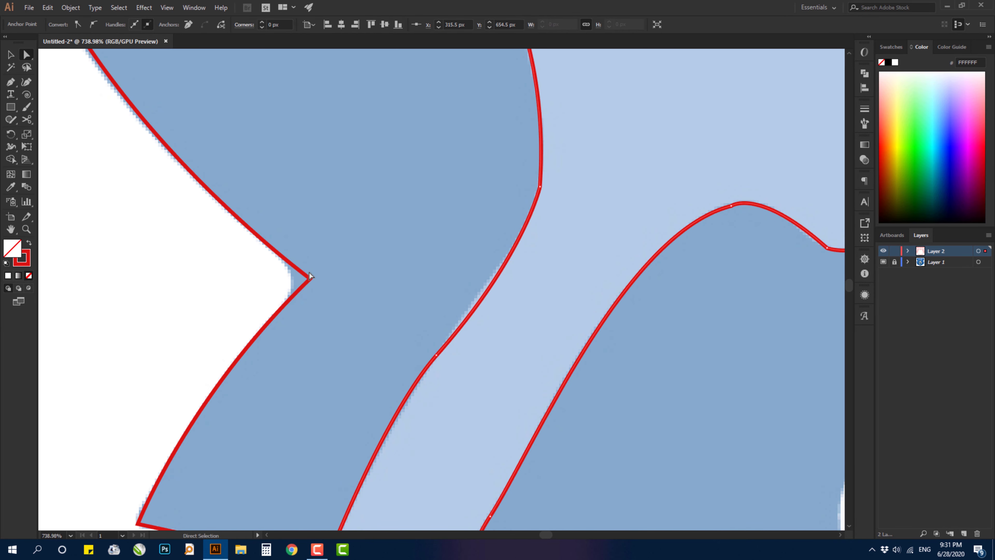
left_click(437, 356)
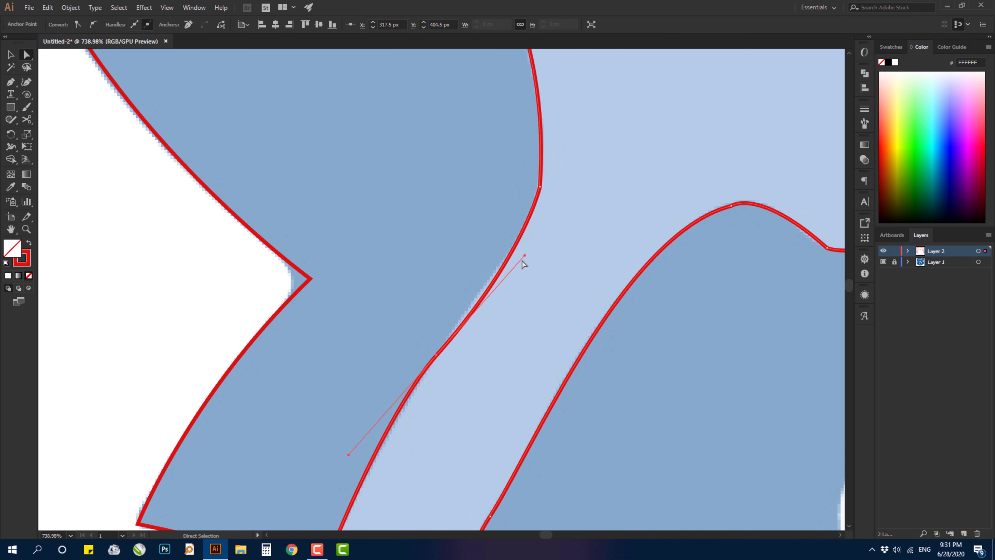
left_click_drag(525, 255, 510, 259)
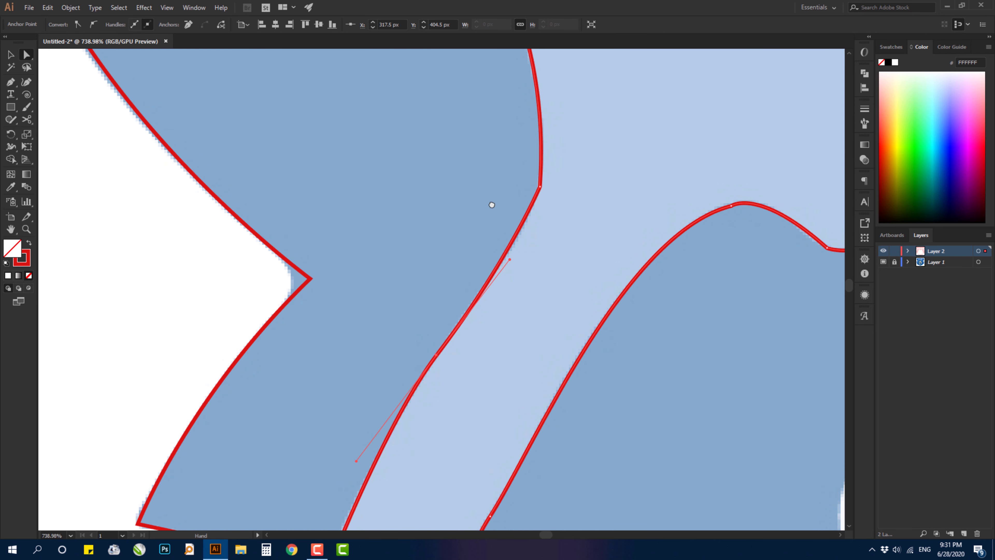
Step: Reshape the left ear highlight's upper edge by adjusting the handles at the valley anchor and the ear tip
left_click_drag(491, 205, 457, 446)
left_click_drag(411, 228, 559, 508)
left_click_drag(449, 262, 259, 277)
left_click(539, 308)
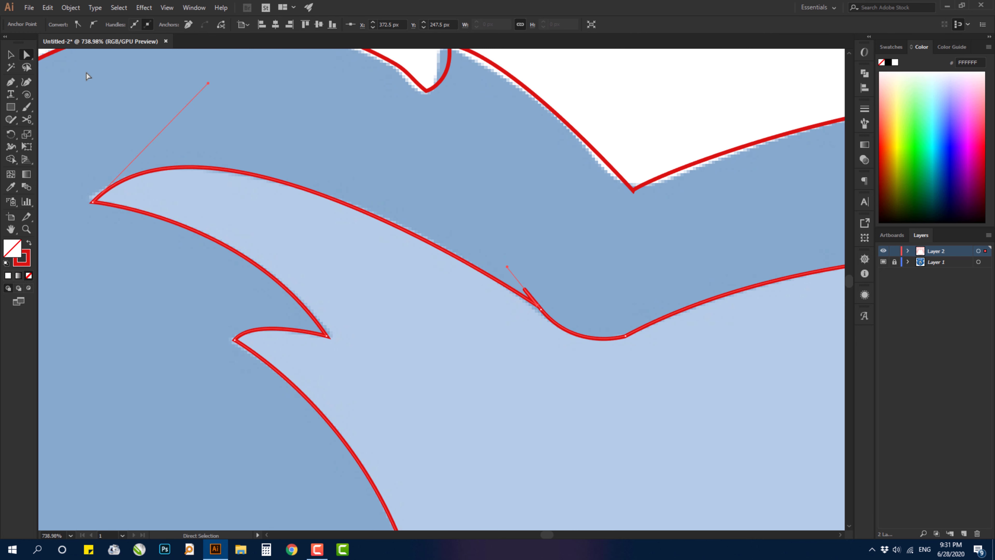
left_click(188, 25)
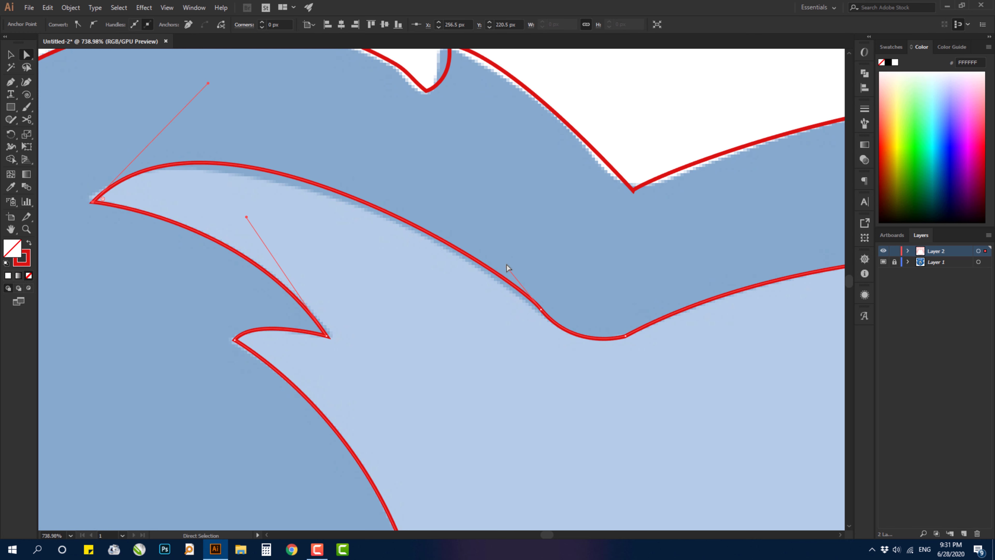
left_click_drag(508, 267, 460, 251)
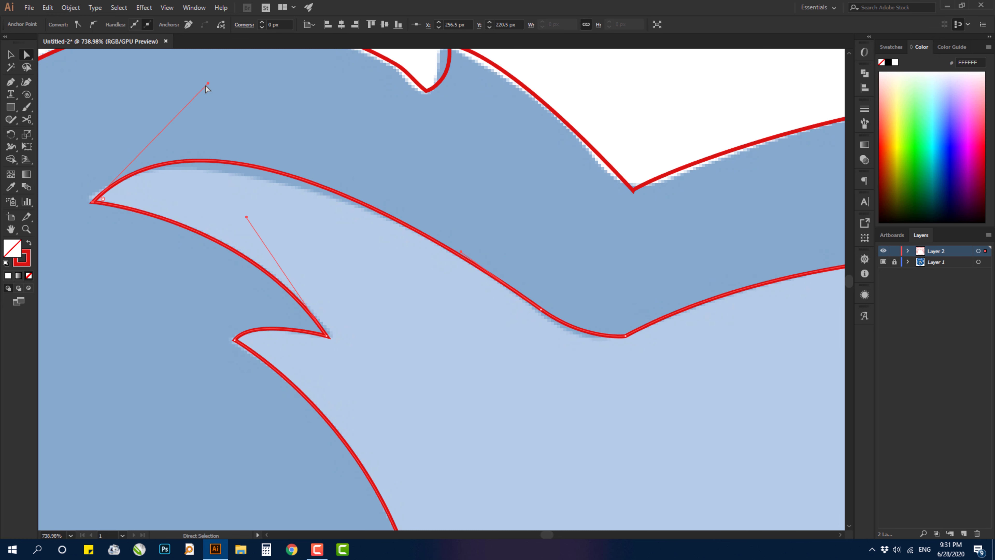
left_click_drag(208, 84, 211, 106)
Step: Move the head outline's tuft point and valley anchor beside the left ear onto the artwork's edge
left_click_drag(486, 277, 263, 298)
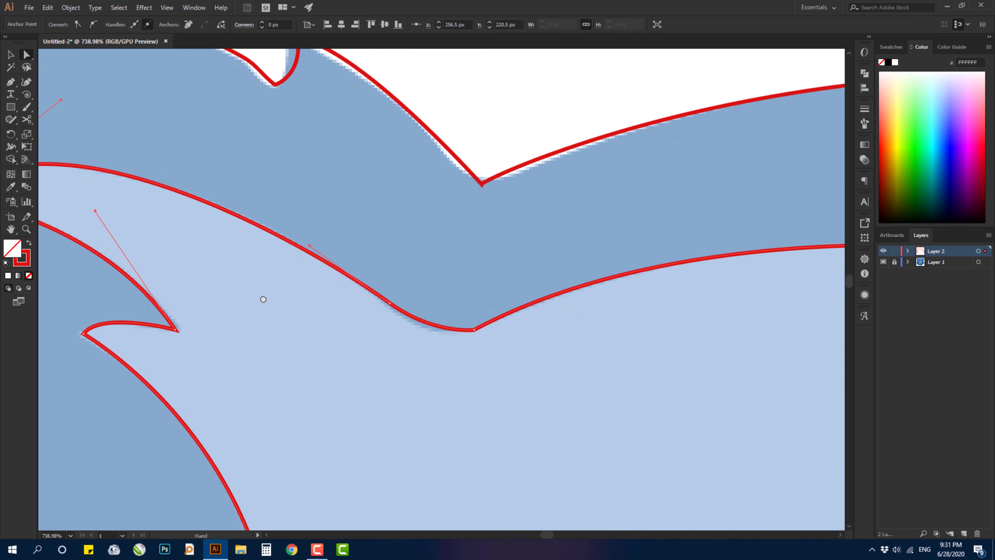
left_click_drag(540, 235, 528, 329)
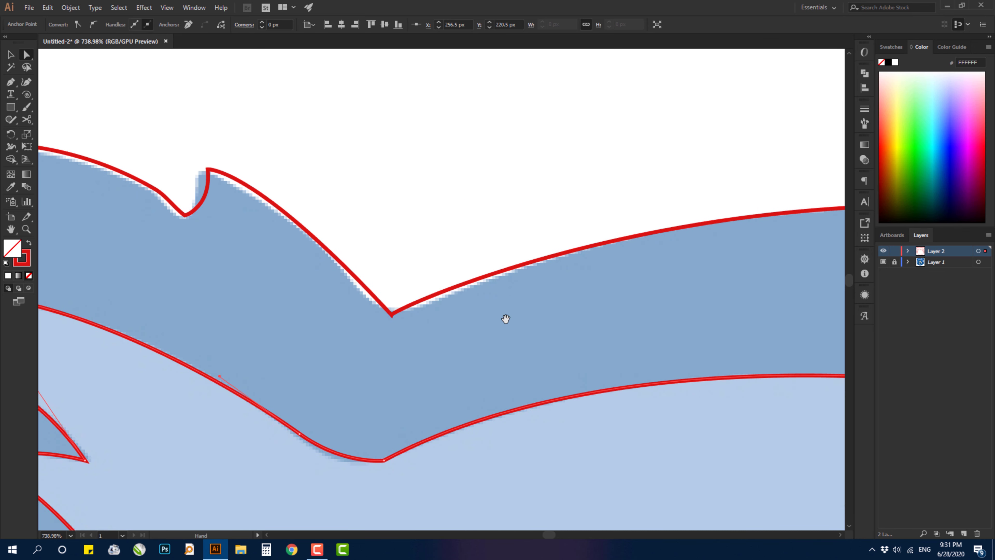
left_click(211, 174)
left_click_drag(207, 170, 196, 172)
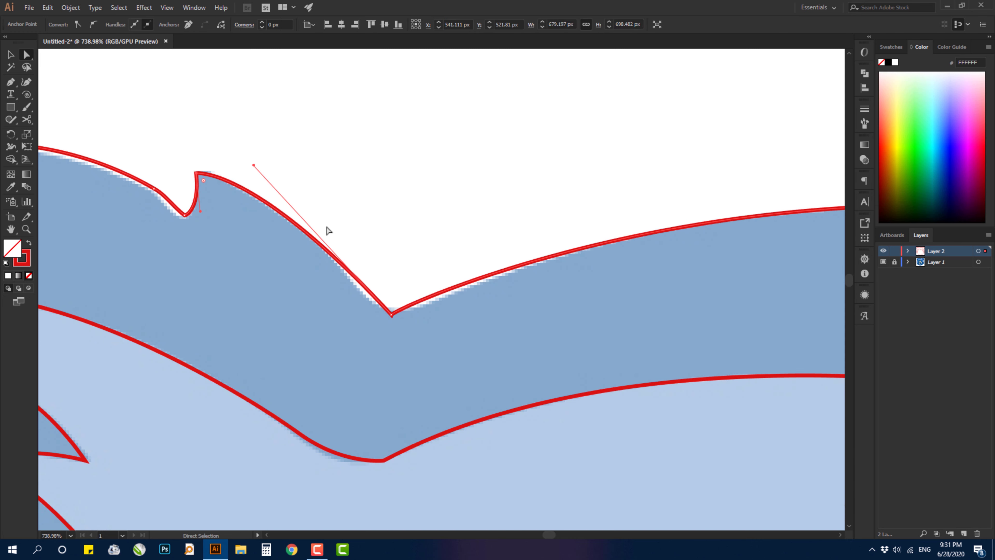
left_click(392, 314)
mouse_move(393, 305)
left_mouse_down()
mouse_move(414, 307)
mouse_move(388, 319)
left_mouse_up()
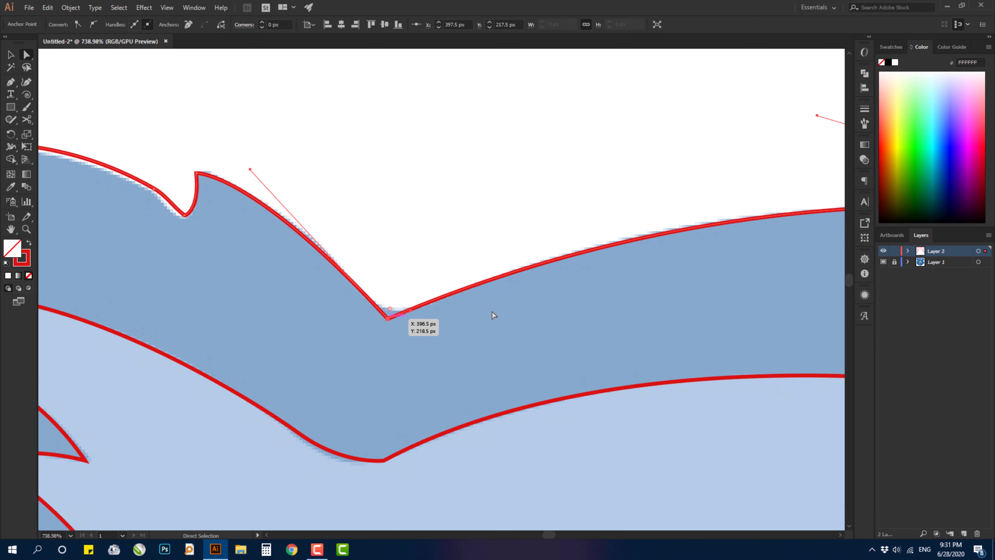
Step: Adjust the direction handle at the notch of the head outline's hair tuft beside the right ear
left_click_drag(747, 313, 271, 320)
left_click_drag(661, 438, 543, 217)
left_click_drag(822, 257, 469, 312)
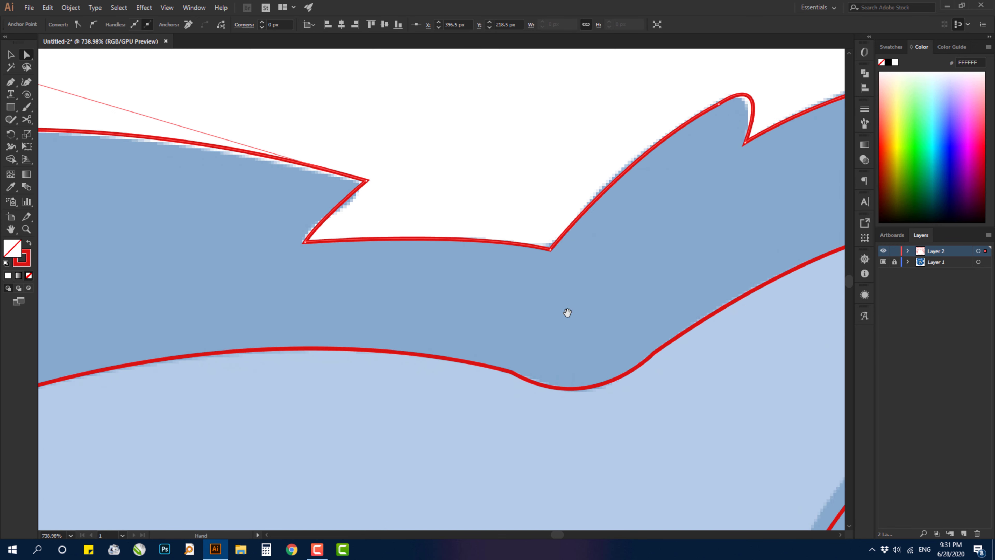
left_click_drag(810, 227, 514, 357)
left_click(448, 273)
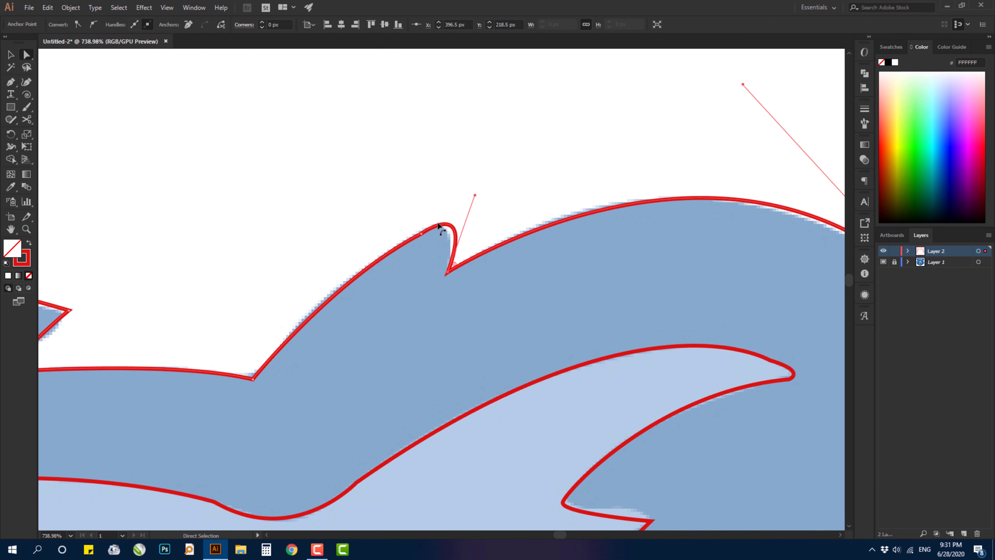
mouse_move(474, 196)
left_mouse_down()
mouse_move(448, 201)
mouse_move(460, 202)
left_mouse_up()
Step: Adjust the direction handle along the top of the right ear's outline to fit the ear's curve
left_click_drag(683, 221, 462, 237)
left_click_drag(629, 299, 504, 246)
left_click_drag(475, 162, 491, 272)
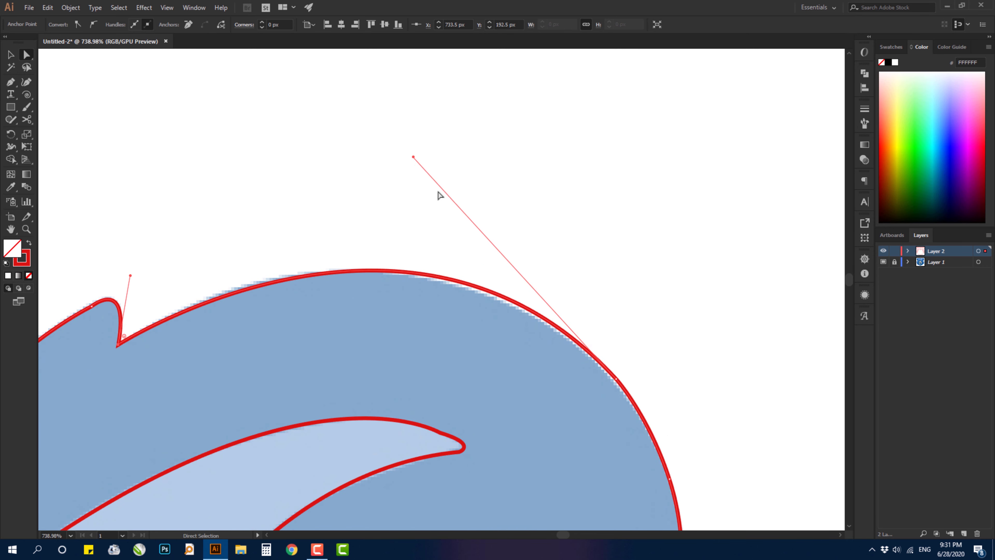
left_click_drag(414, 158, 379, 157)
Step: Move the highlight's notch corner anchor inside the right ear onto the artwork's edge and adjust its upper handle
left_click_drag(587, 436, 469, 220)
left_click_drag(473, 396, 493, 128)
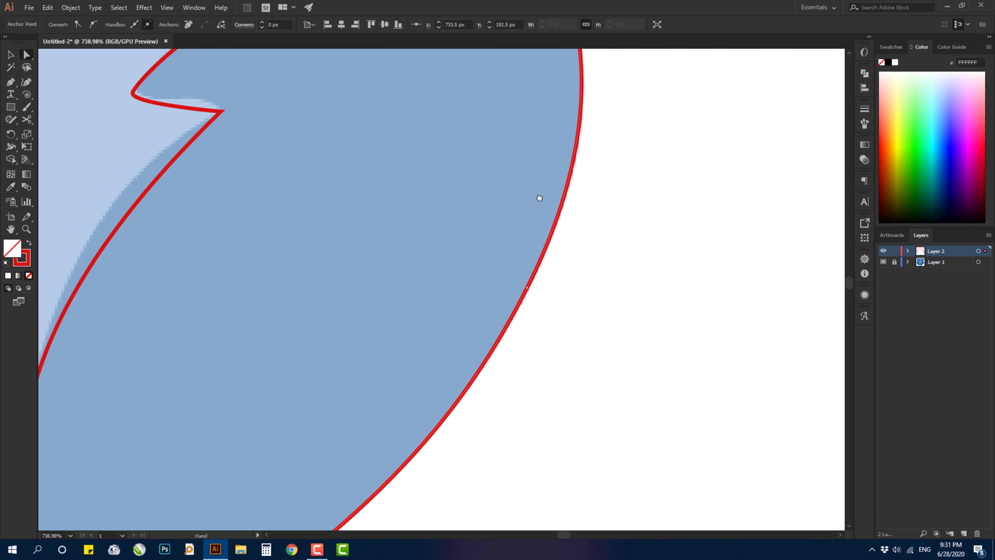
left_click_drag(237, 448, 473, 502)
left_click_drag(422, 216, 435, 329)
left_click(467, 282)
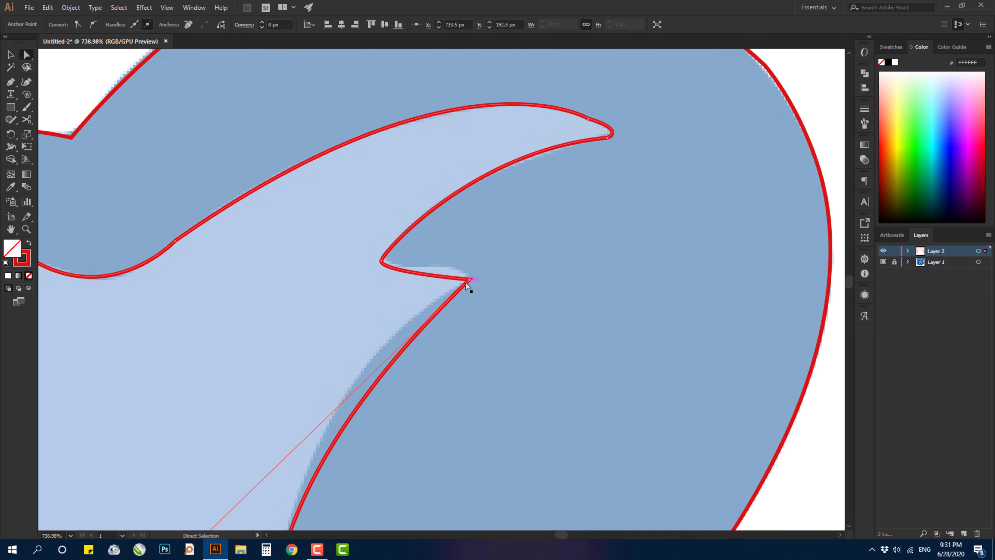
mouse_move(470, 281)
left_mouse_down()
mouse_move(463, 271)
mouse_move(474, 270)
left_mouse_up()
left_click_drag(379, 271, 401, 269)
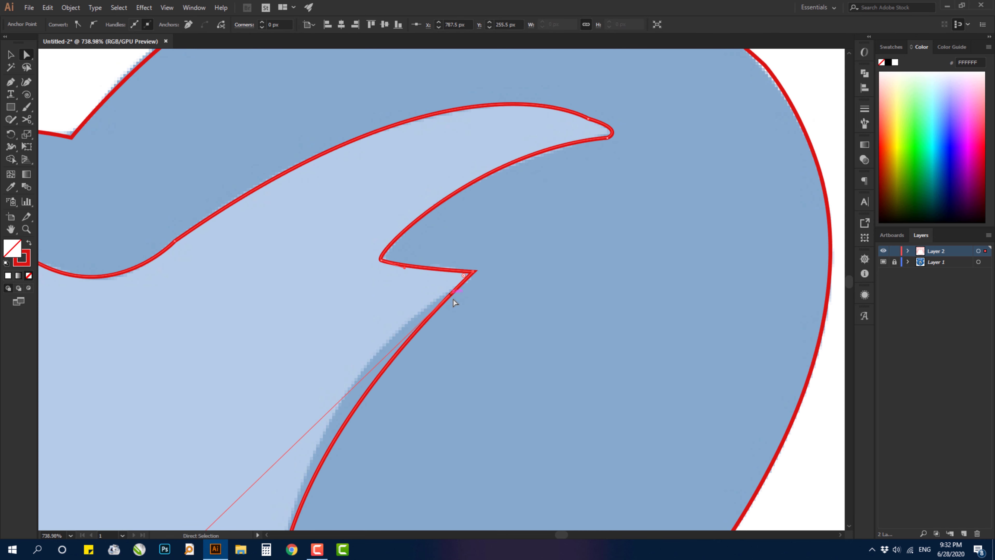
Step: Adjust the corner anchor's lower direction handle so the highlight's edge follows the curve inside the right ear
key("space")
left_click_drag(452, 329, 544, 240)
left_click_drag(336, 362, 438, 218)
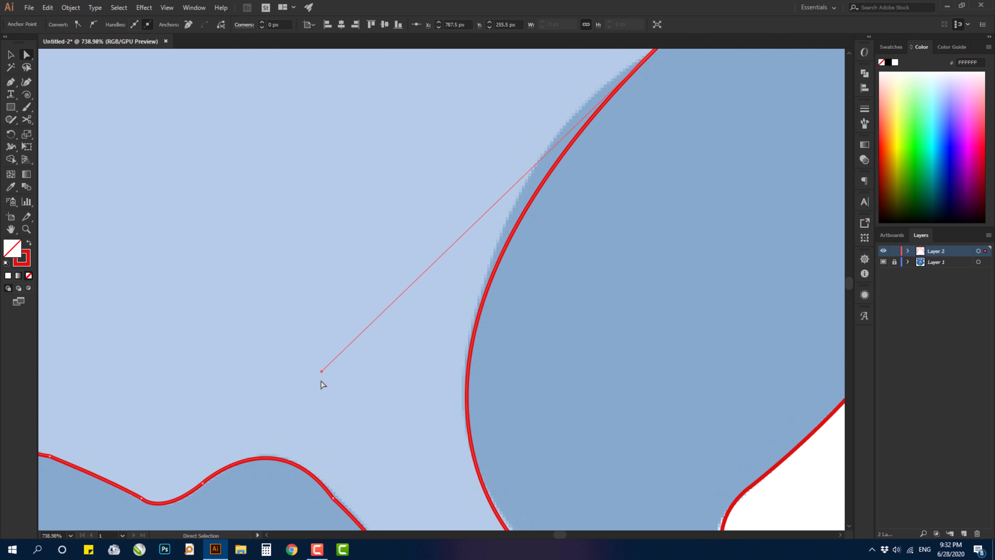
left_click_drag(320, 370, 336, 286)
Step: Add an anchor on the highlight's outer edge below the right ear and move it onto the artwork's edge
key("space")
left_click_drag(544, 346, 532, 287)
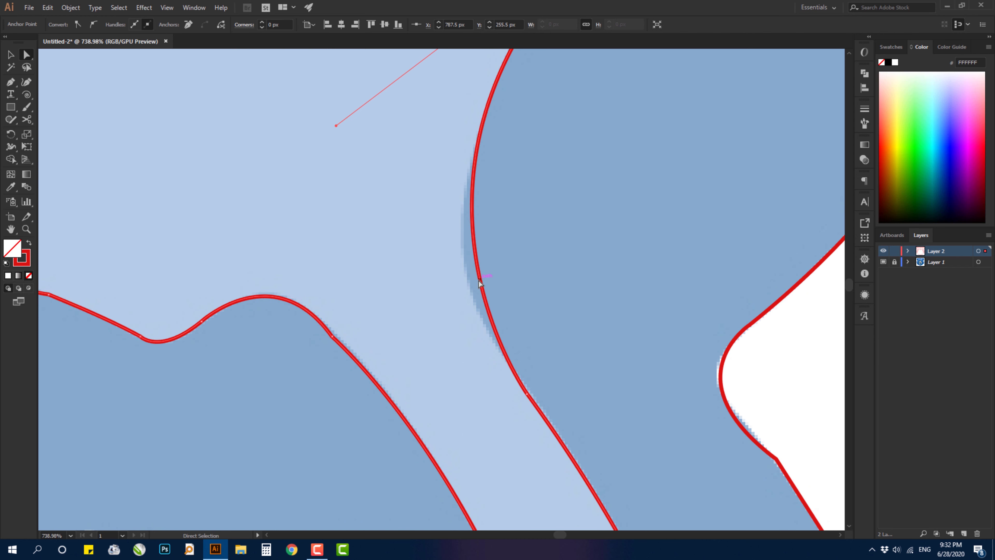
left_click(10, 81)
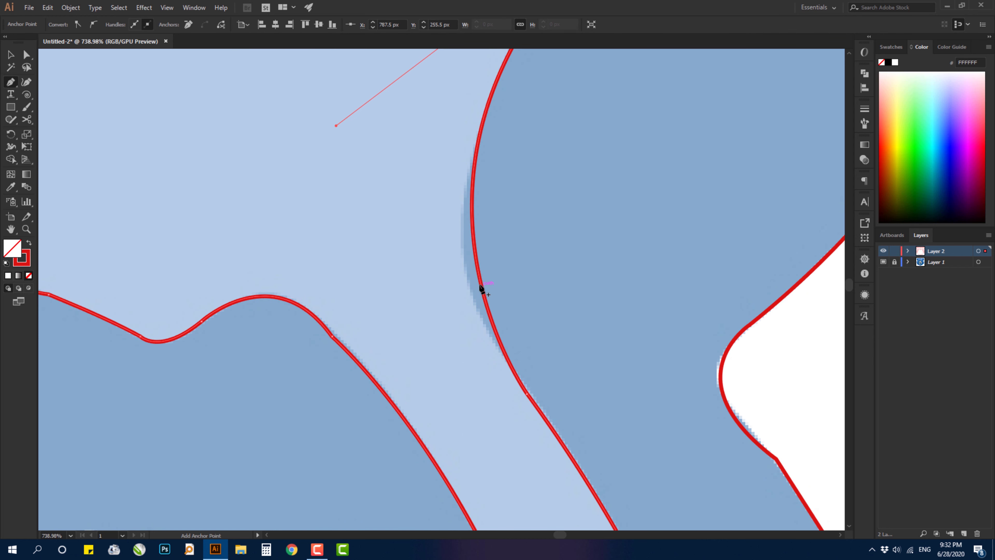
left_click(481, 288)
left_click_drag(481, 287, 469, 288)
left_click_drag(500, 385, 457, 317)
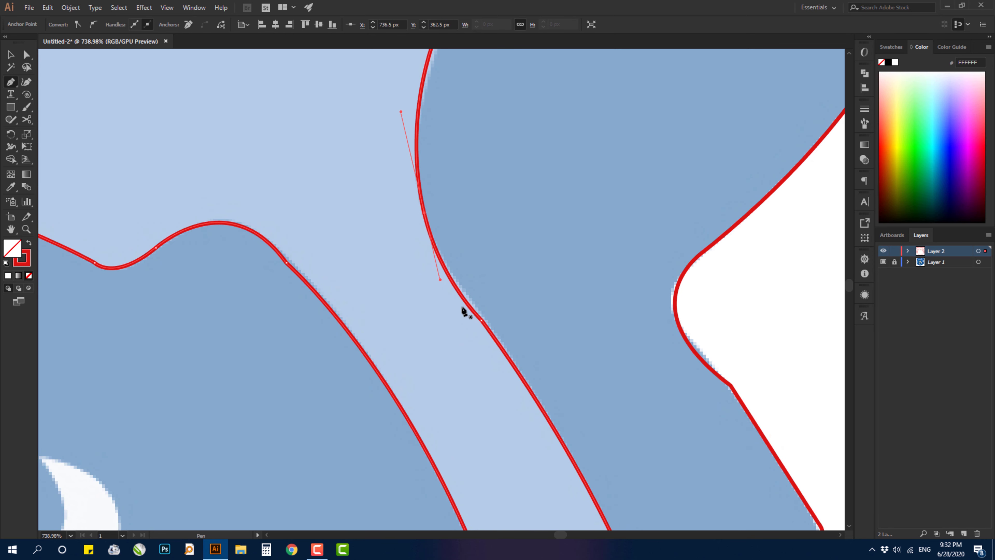
left_click(481, 320)
key("ctrl+z")
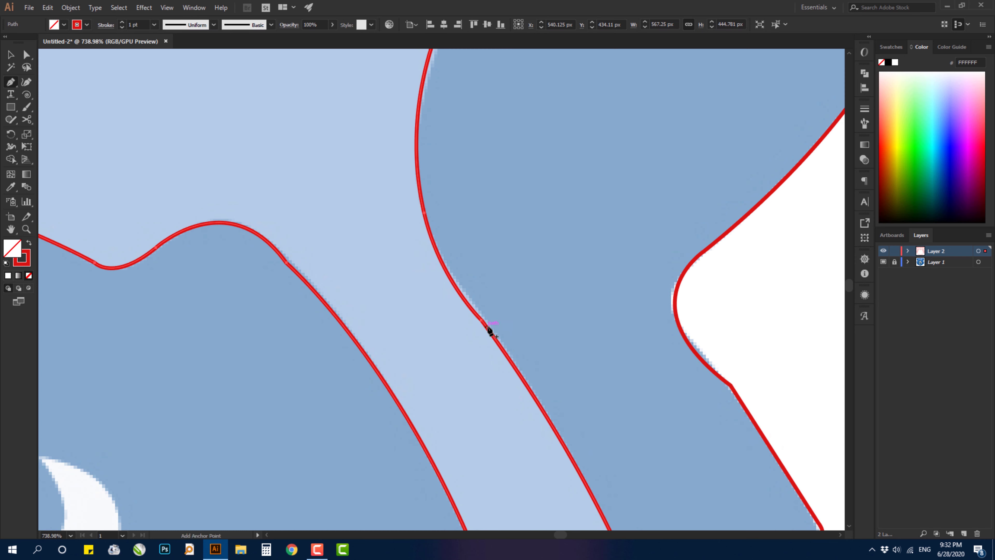
Step: Adjust the direction handle of the head outline's anchor below the right ear to follow the concave curve
left_click_drag(513, 346, 387, 191)
left_click_drag(508, 380, 347, 191)
left_click_drag(486, 190, 482, 427)
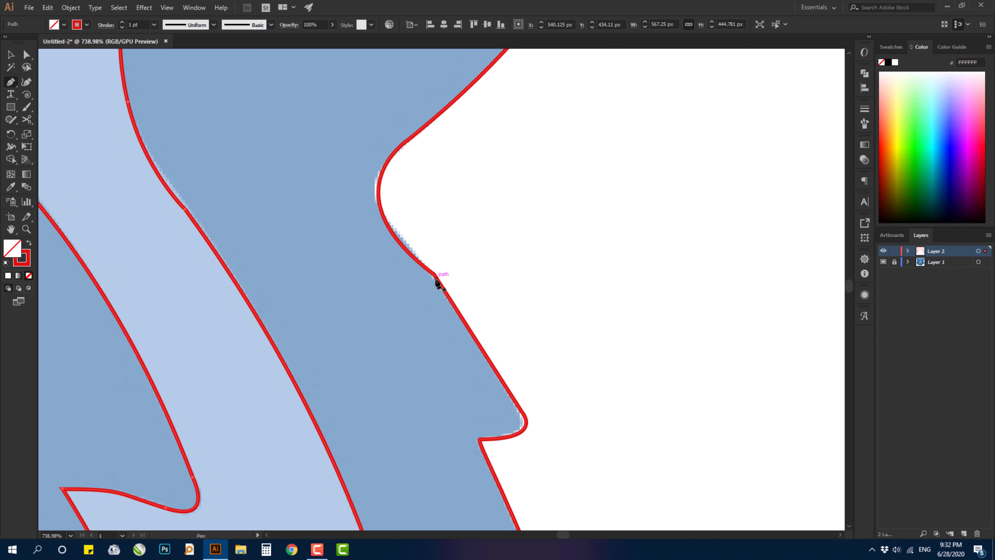
left_click(31, 57)
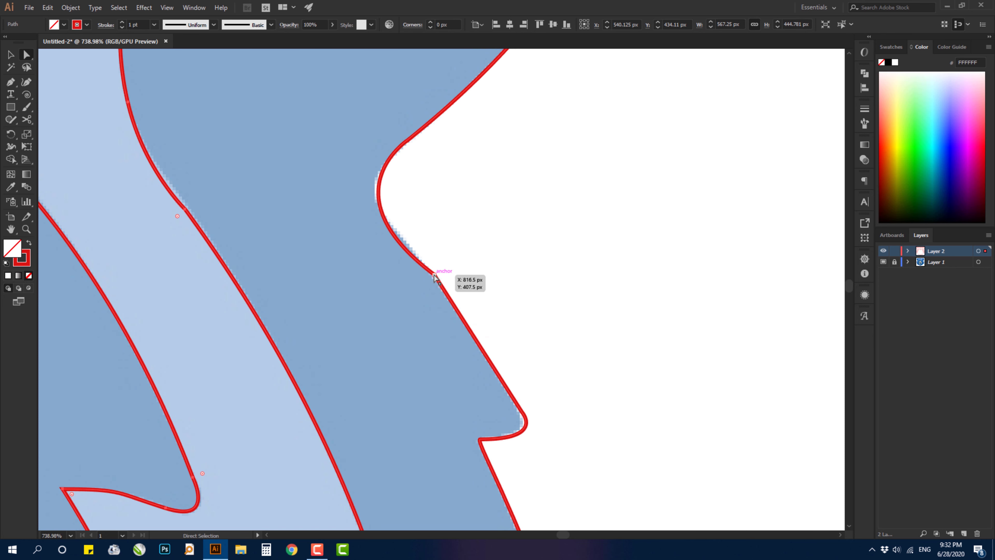
left_click(435, 277)
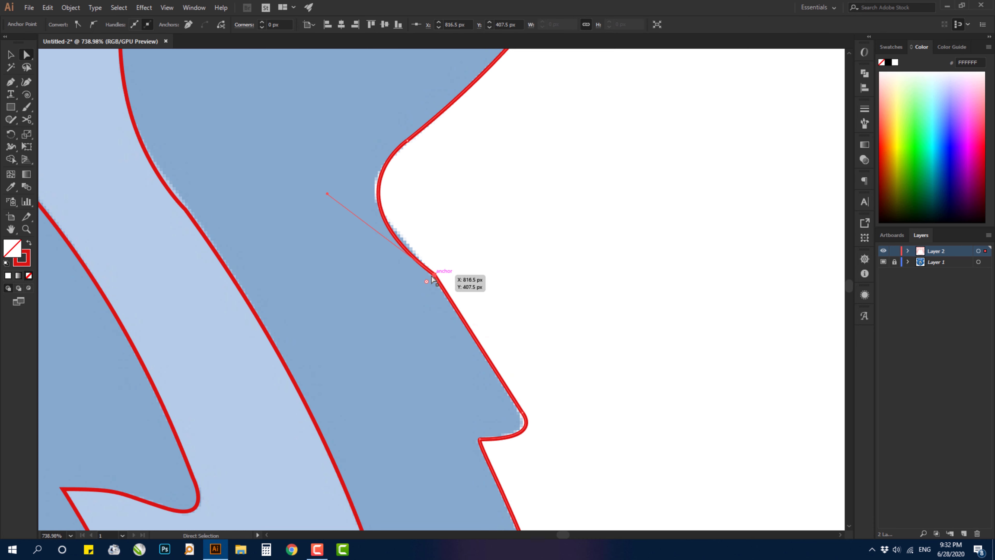
mouse_move(327, 194)
left_mouse_down()
mouse_move(330, 170)
mouse_move(319, 181)
left_mouse_up()
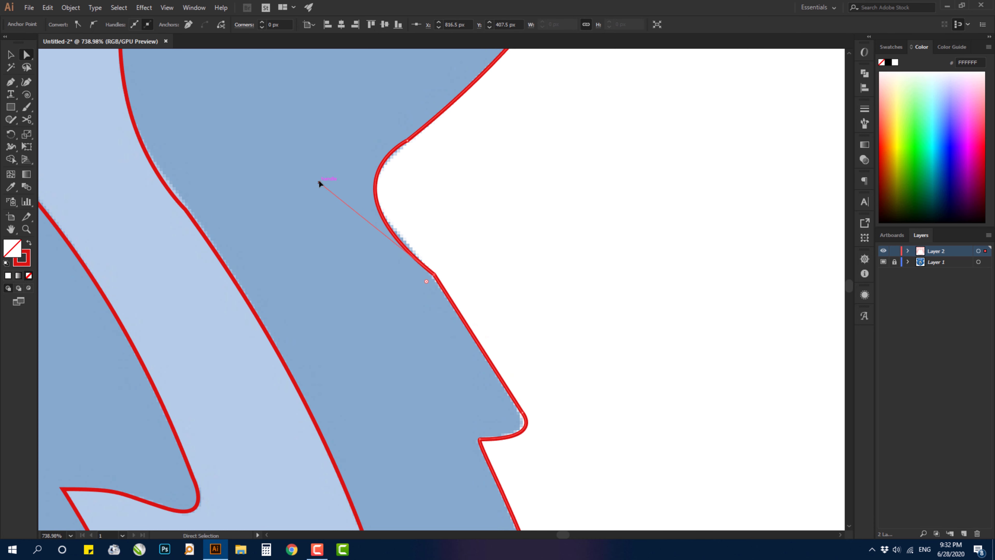
left_click(434, 275)
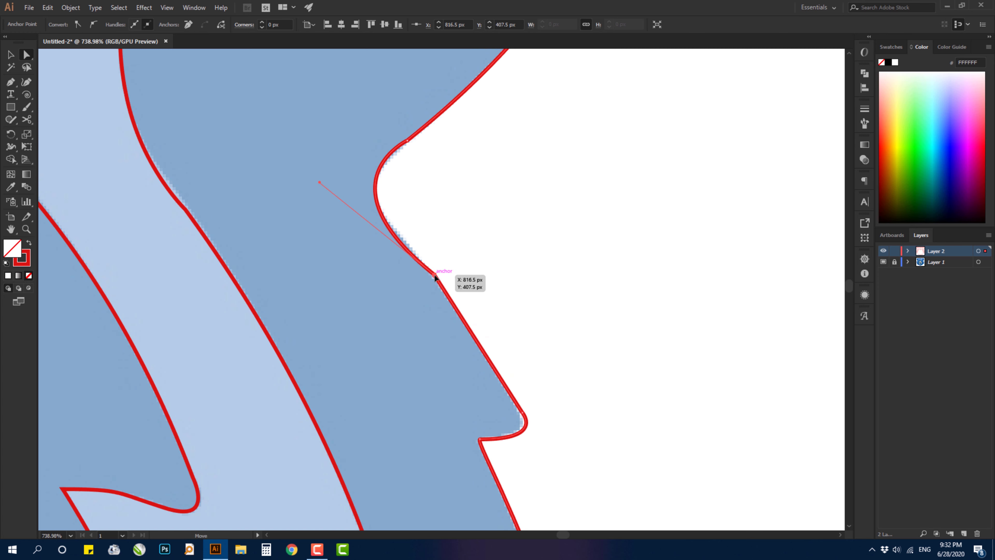
left_click(188, 26)
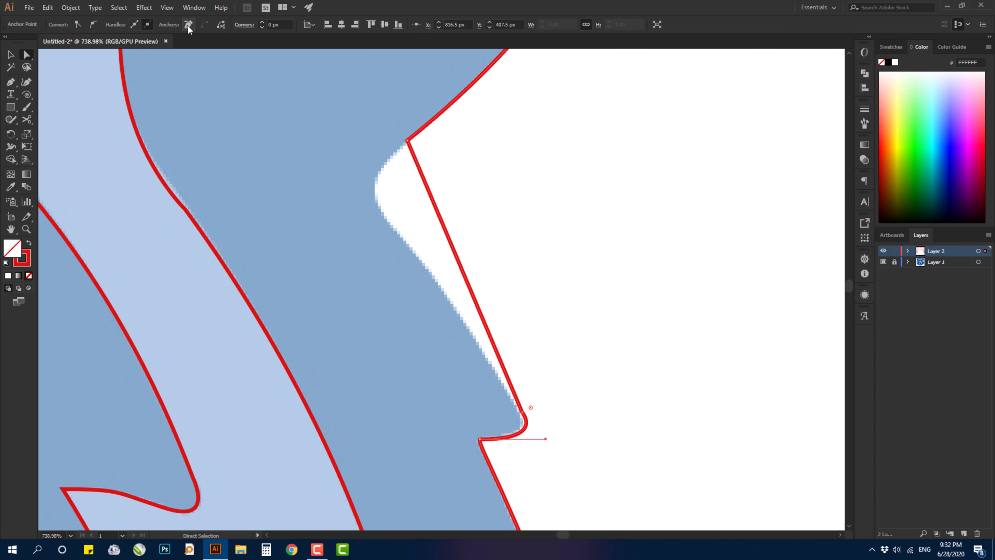
key("ctrl+z")
left_click(469, 290)
Step: Examine the traced outlines down the right cheek, the whole bear, and the white crescent of the left eye
left_click_drag(418, 199, 393, 78)
left_click_drag(330, 501, 302, 161)
left_click_drag(310, 429, 336, 327)
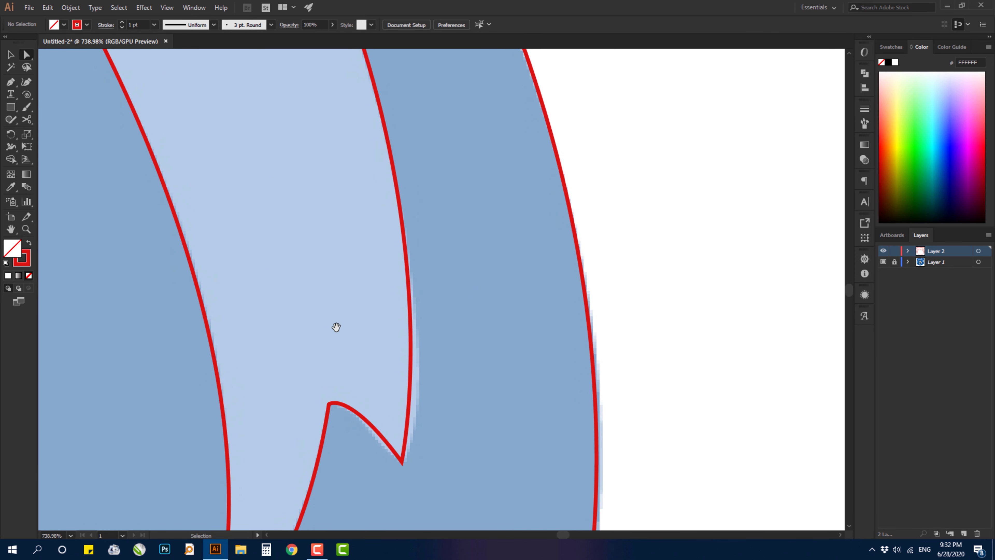
key("ctrl+0")
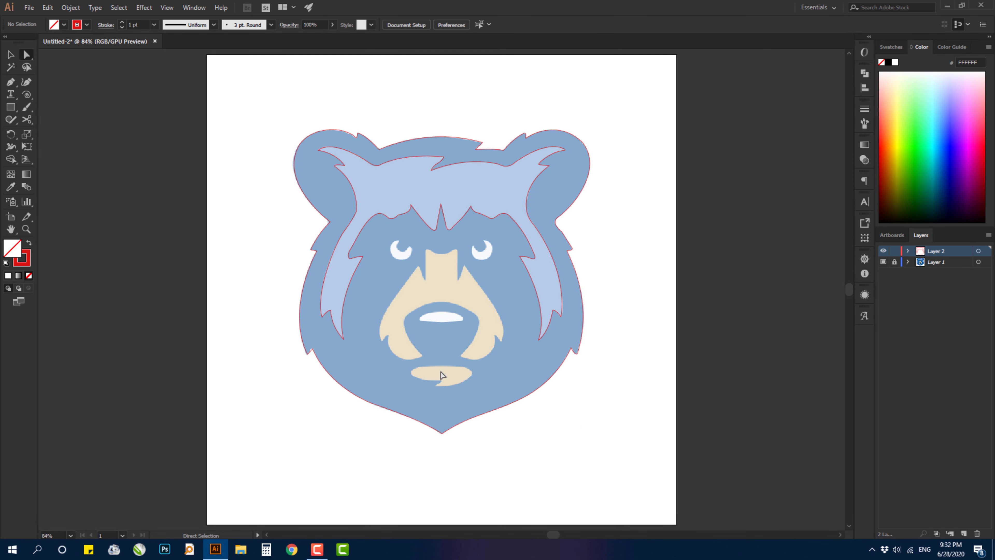
key("z")
left_click_drag(392, 310, 573, 254)
left_click_drag(444, 217, 425, 357)
left_click_drag(349, 322, 470, 279)
left_click_drag(495, 231, 463, 315)
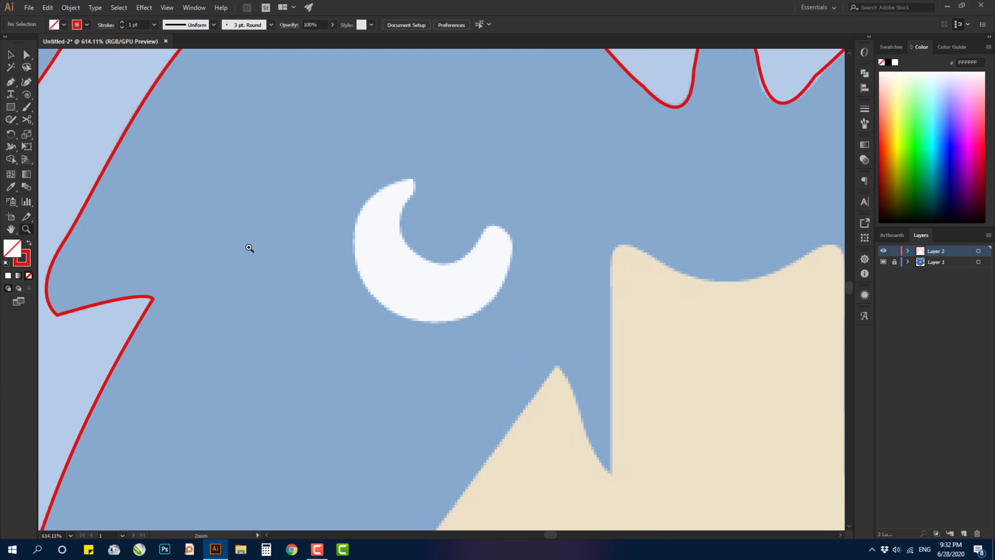
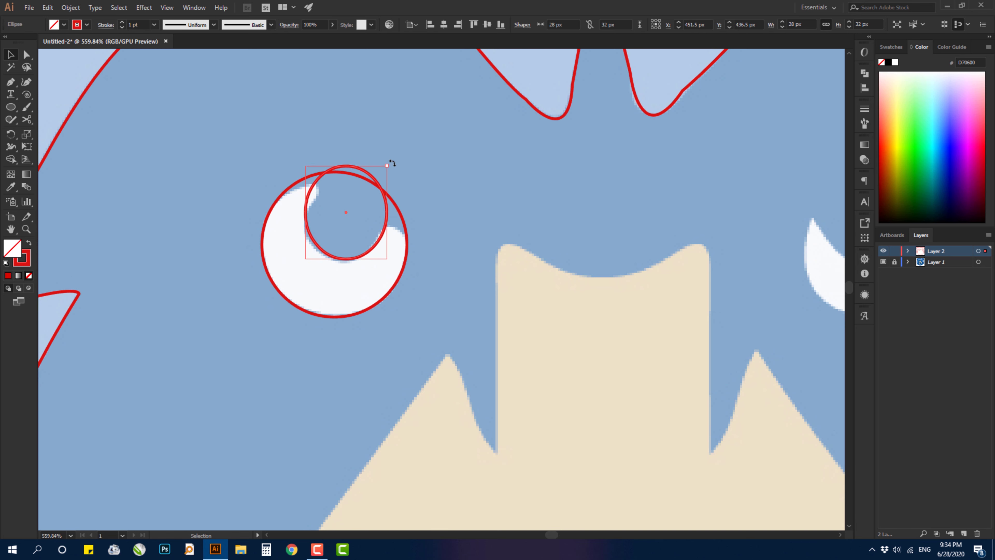
Step: Rotate the small pupil ellipse slightly clockwise and subtract it from the left eye's large circle with Minus Front
left_click_drag(391, 163, 378, 183)
left_click(430, 162)
left_click(387, 207)
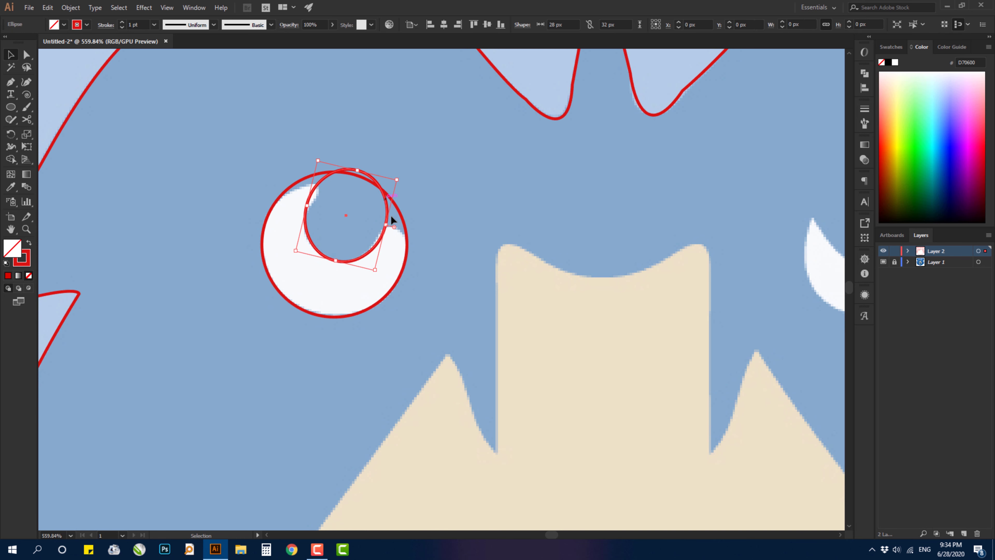
left_click(405, 226, "shift")
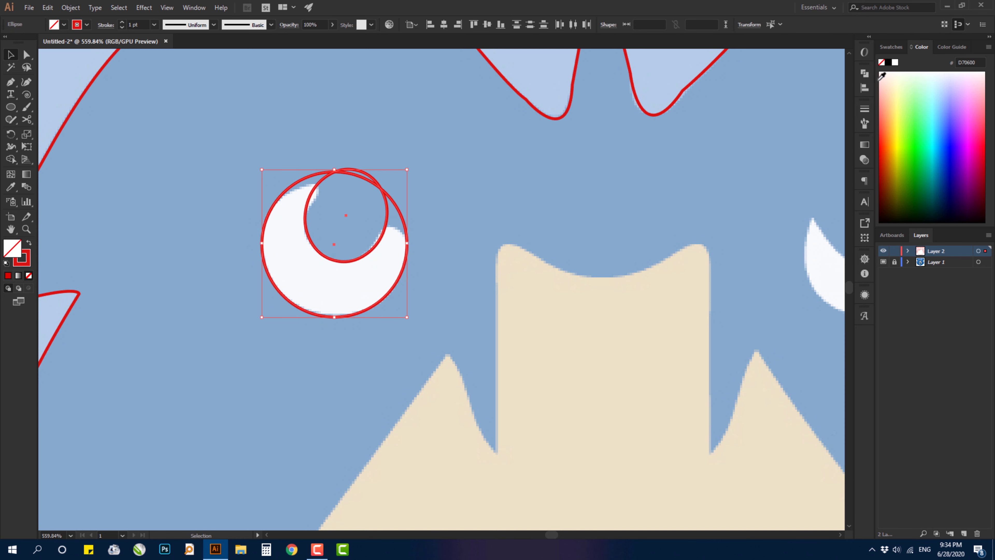
left_click(864, 74)
left_click(762, 95)
Step: Copy the left eye's crescent onto the right eye and rotate the copy counterclockwise to match the artwork
left_click(451, 169)
left_click_drag(490, 195, 303, 176)
left_click_drag(176, 238, 707, 256)
left_click_drag(629, 222, 519, 257)
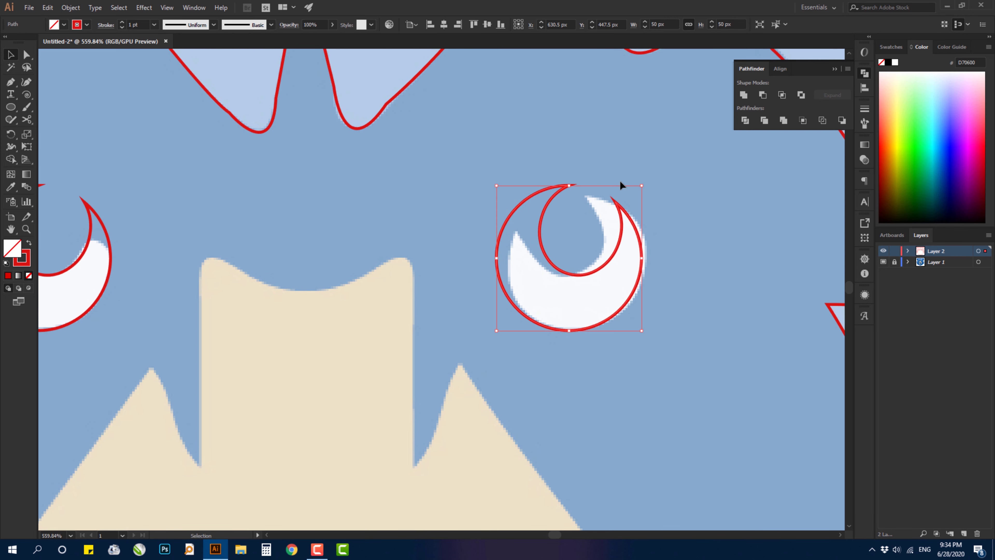
left_click_drag(645, 182, 577, 162)
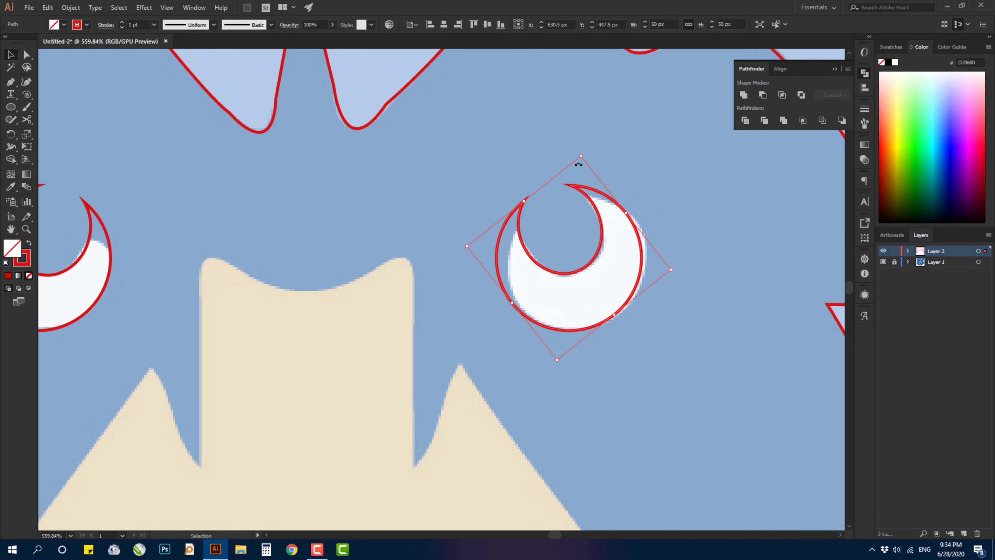
Step: Refine the right eye crescent's tip and inner curve to fit the white shape
left_click_drag(523, 201, 530, 209)
left_click_drag(581, 271, 586, 274)
left_click_drag(551, 312, 552, 262)
left_click_drag(329, 354, 557, 276)
Step: Begin tracing the beige muzzle with the Pen tool along the arched inner edge around the nose
key("ctrl+minus")
key("ctrl+minus")
key("ctrl+minus")
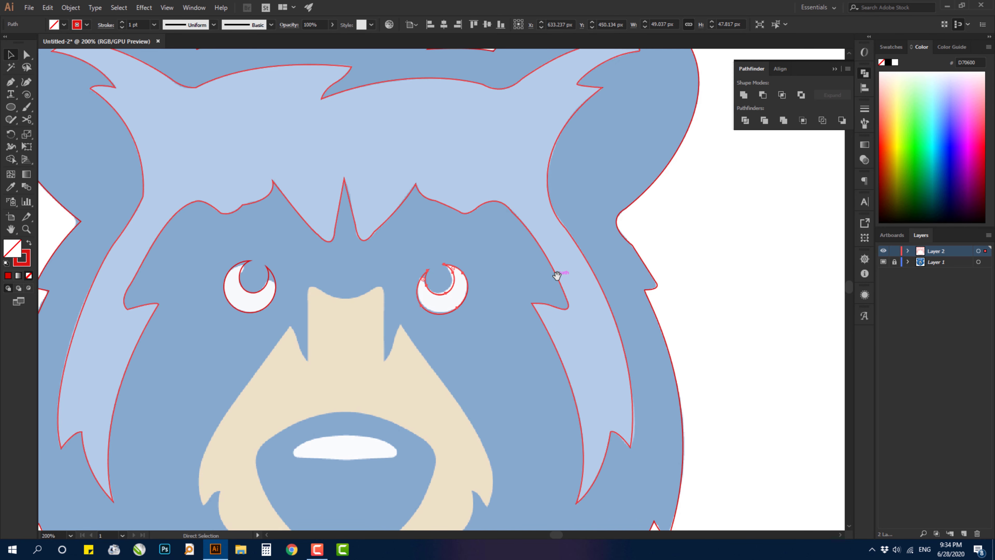
left_click_drag(395, 372, 527, 266)
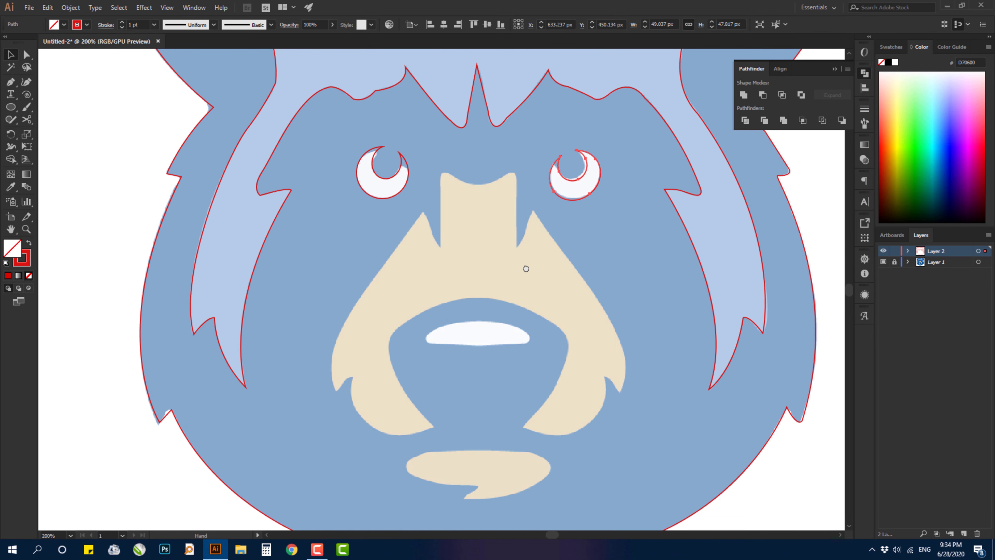
key("z")
left_click_drag(433, 353, 479, 344)
key("p")
left_click(445, 465)
left_click_drag(412, 316, 494, 261)
left_click_drag(612, 322, 717, 398)
left_click(612, 322)
mouse_move(615, 406)
left_mouse_down()
mouse_move(576, 471)
mouse_move(557, 333)
left_mouse_up()
Step: Continue the muzzle trace around the nose bridge, outer sides and fur tufts, and close the path
left_click(602, 273)
left_click_drag(670, 264, 651, 167)
left_click(670, 265)
left_click_drag(691, 285, 667, 301)
left_click(690, 284)
key("space")
left_click_drag(655, 182, 619, 131)
left_click(568, 60)
left_click(545, 110)
left_click_drag(338, 170, 304, 217)
left_click(431, 359)
left_click(601, 371)
Step: Trace the white highlight on the nose with the Pen tool as a closed path
mouse_move(530, 327)
left_mouse_down()
mouse_move(451, 300)
mouse_move(413, 274)
mouse_move(407, 289)
left_mouse_up()
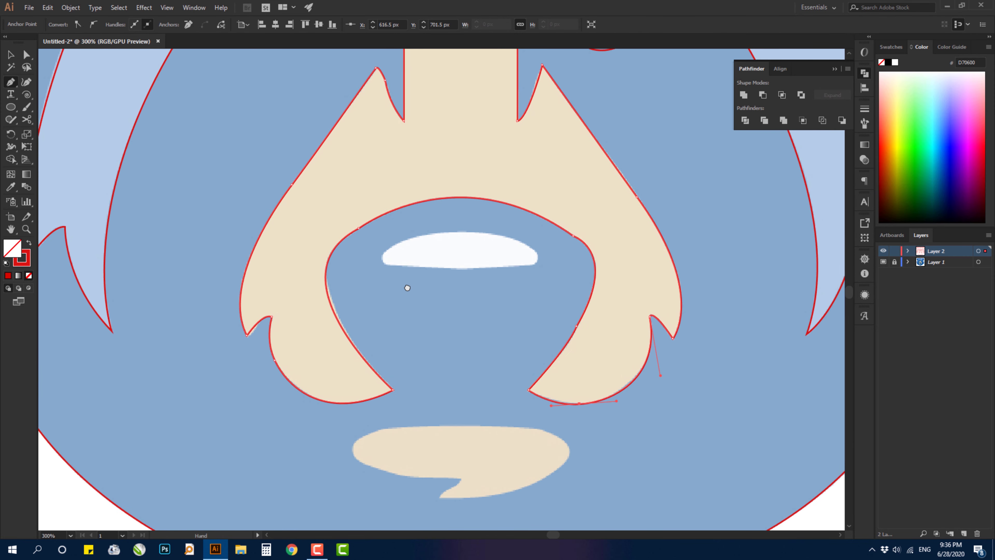
left_click(393, 264)
left_click_drag(389, 247, 407, 229)
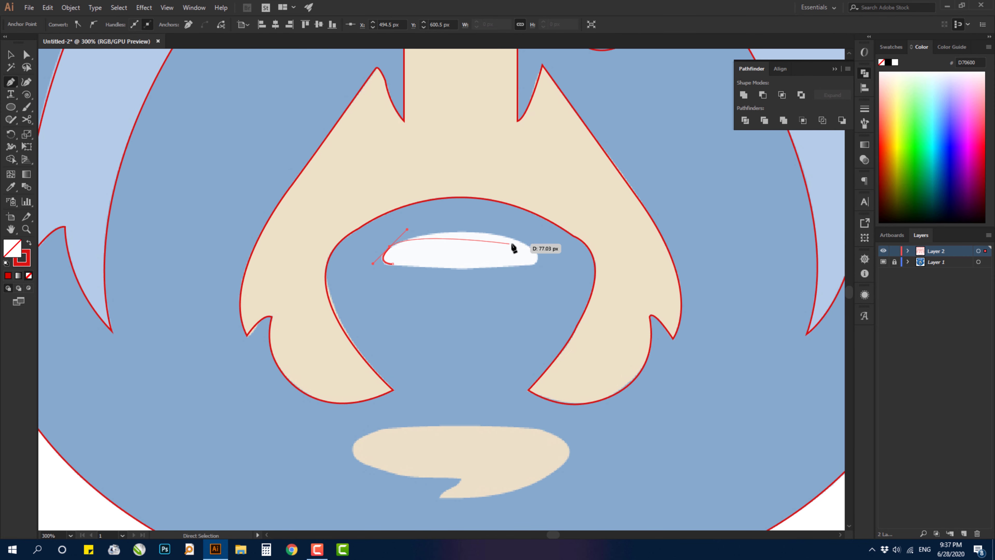
mouse_move(526, 244)
left_mouse_down()
mouse_move(552, 262)
mouse_move(502, 278)
left_mouse_up()
left_click(525, 244)
left_click_drag(393, 263, 361, 258)
Step: Trace the beige chin patch below the muzzle with the Pen tool, including its pointed notch, and close the path
left_click_drag(419, 384, 437, 289)
left_click(434, 381)
left_click_drag(405, 333, 495, 305)
left_click_drag(561, 333, 595, 340)
left_click(561, 333)
mouse_move(556, 386)
left_mouse_down()
mouse_move(489, 417)
mouse_move(427, 394)
mouse_move(505, 372)
left_mouse_up()
left_click(556, 386)
left_click(458, 401)
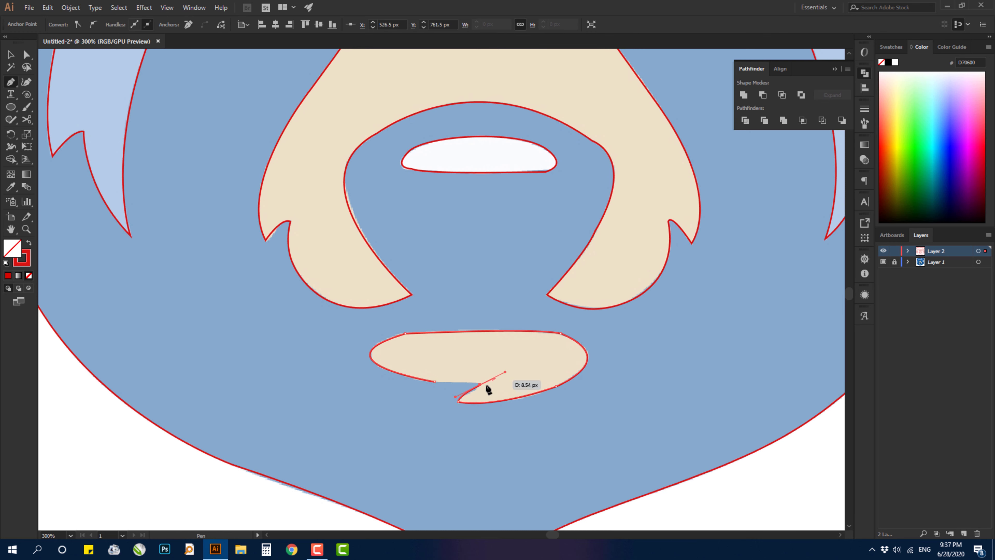
left_click(479, 384)
left_click_drag(434, 380, 411, 381)
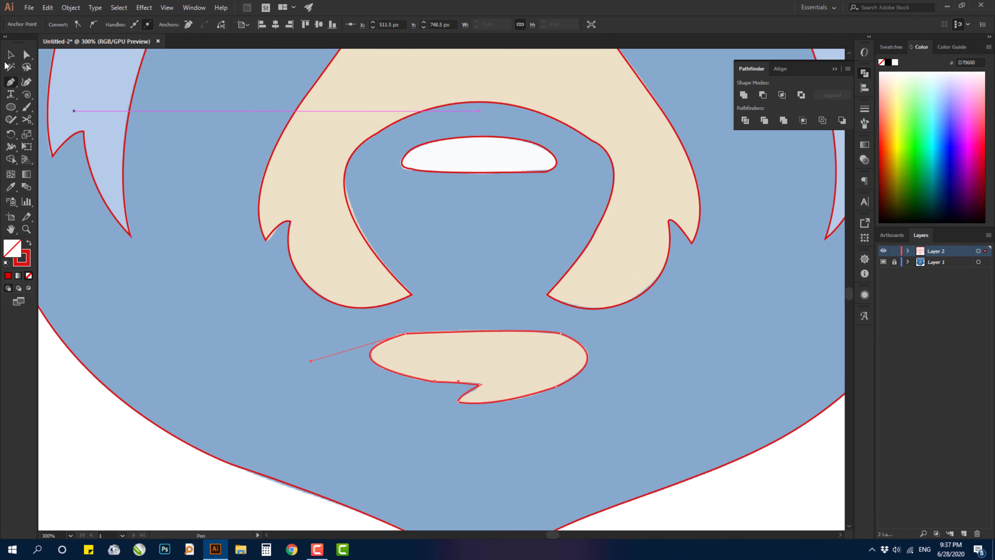
Step: Deselect the traced path and turn off the Template setting for Layer 1
left_click(10, 55)
key("ctrl+0")
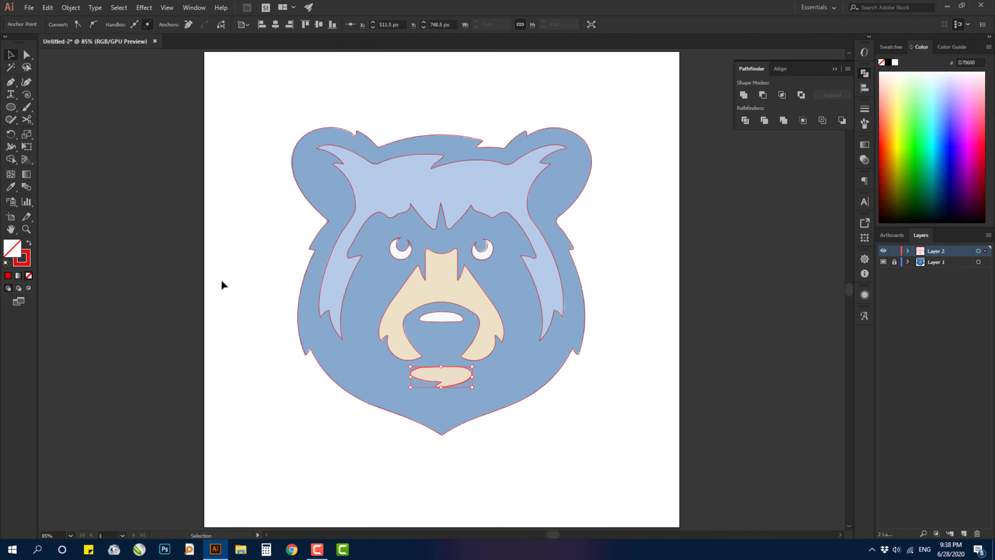
left_click(221, 281)
left_click(948, 262)
left_click(989, 235)
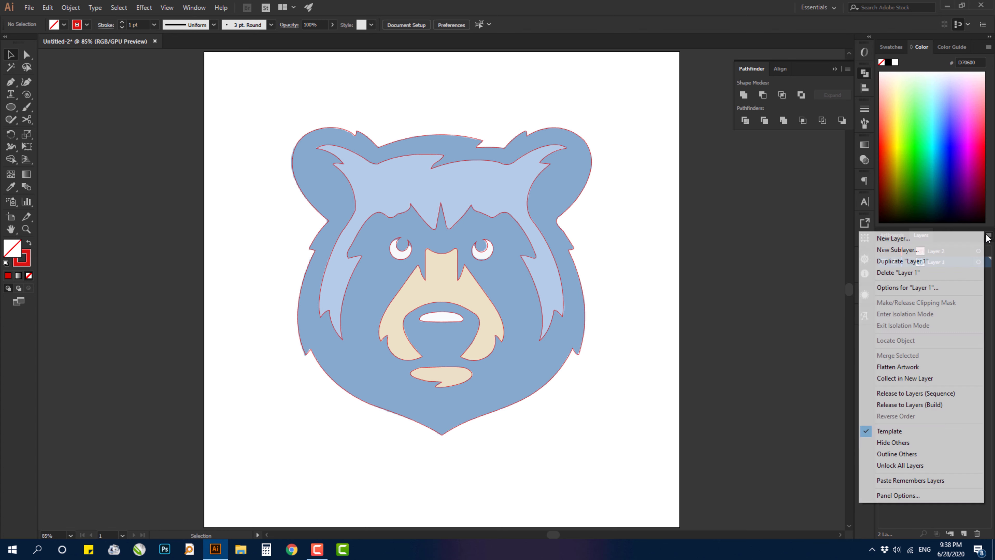
left_click(883, 432)
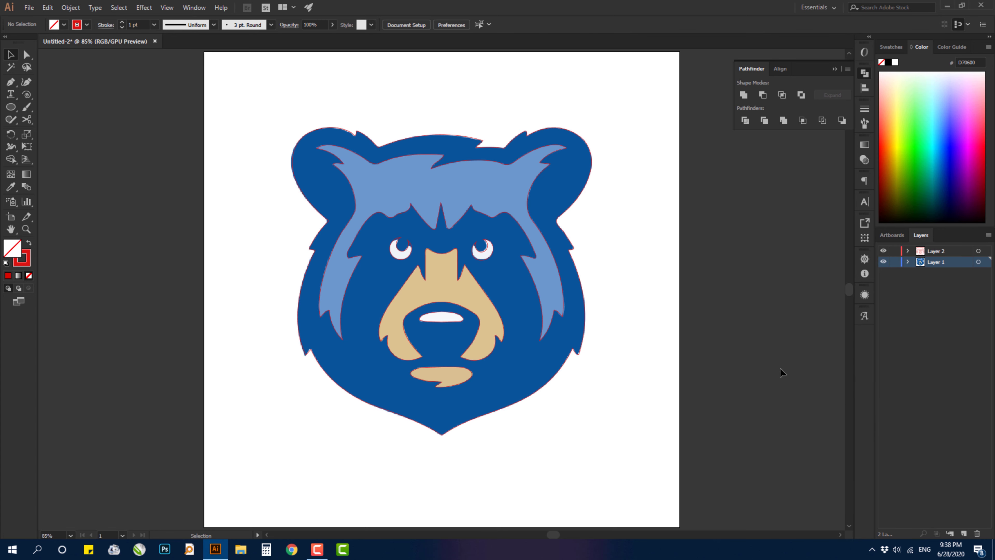
Step: Move the placed bear image off the traced outlines so it sits beside them as a colour reference
left_click(883, 262)
key("ctrl+z")
left_click_drag(667, 304, 643, 339)
left_click(511, 221)
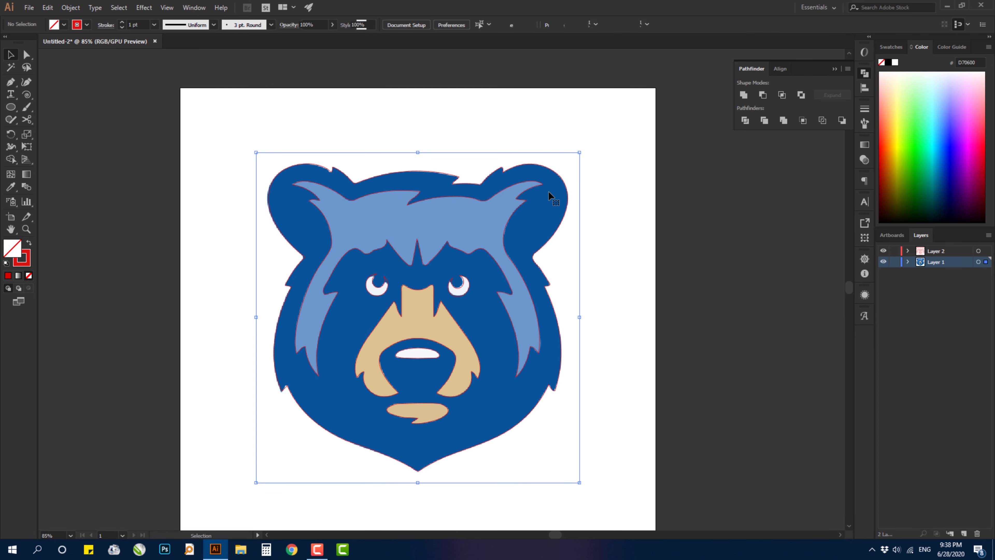
mouse_move(392, 167)
left_mouse_down()
mouse_move(395, 157)
mouse_move(727, 202)
mouse_move(713, 231)
mouse_move(611, 201)
left_mouse_up()
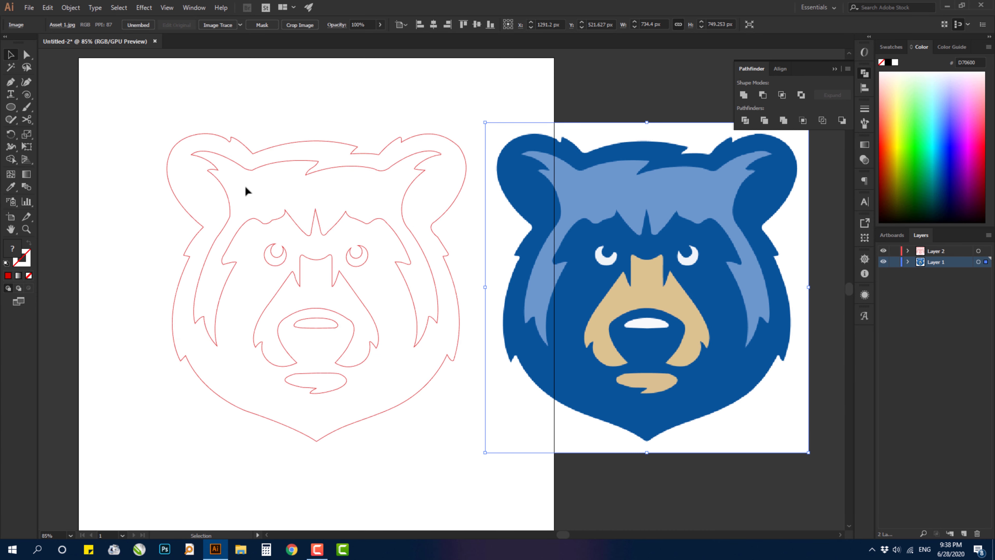
Step: Fill the forehead fur shape with light blue and the head outline with dark blue, both sampled from the reference image
left_click(340, 169)
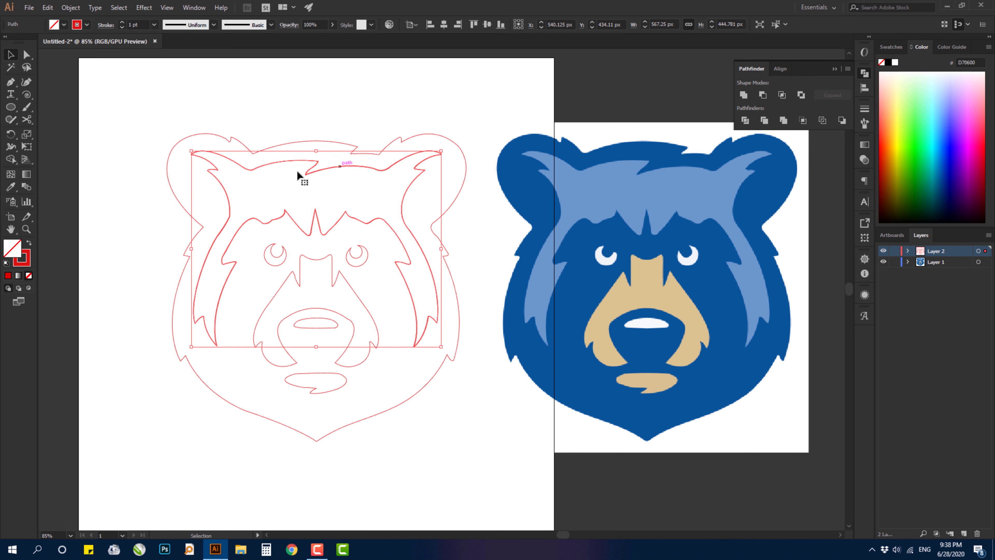
left_click(10, 187)
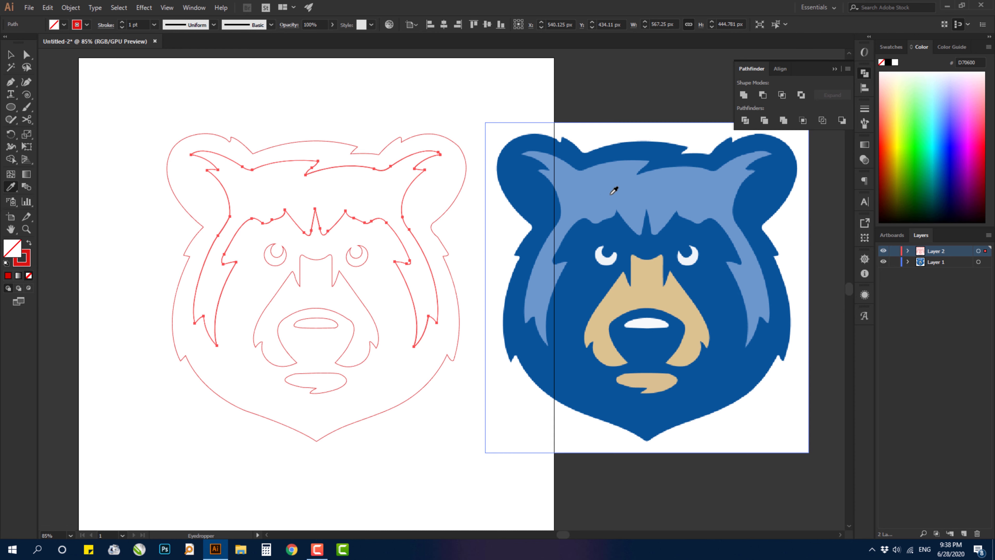
left_click(617, 190)
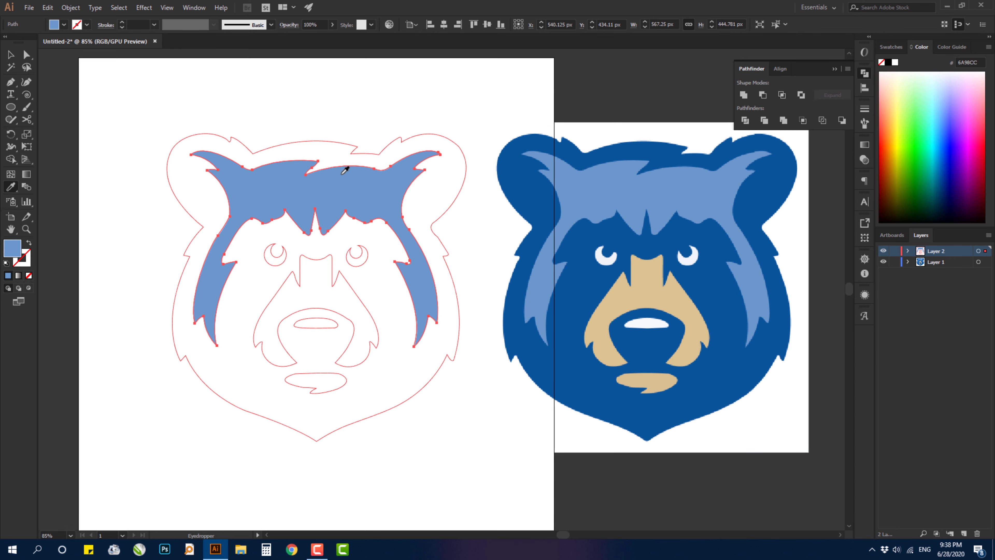
left_click(328, 140, "ctrl")
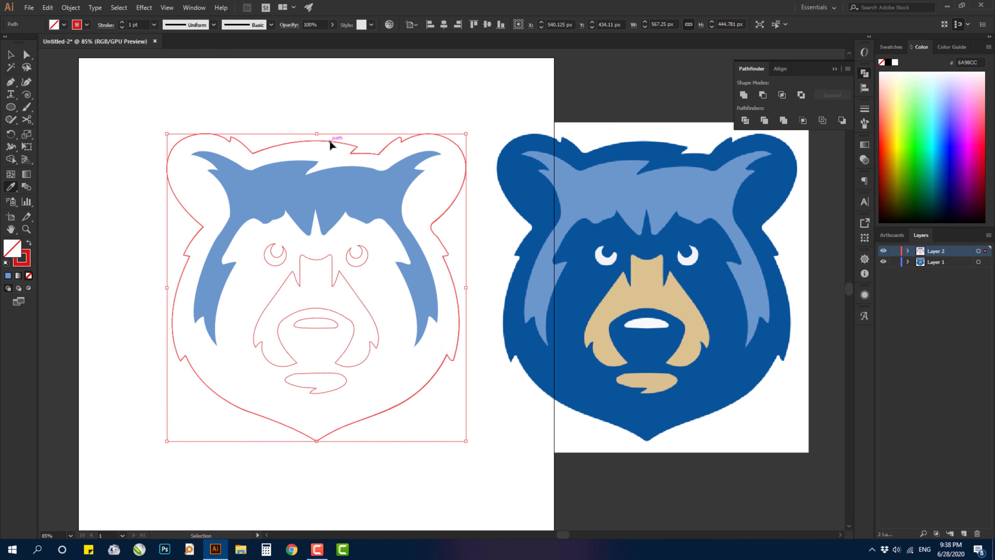
left_click(637, 146)
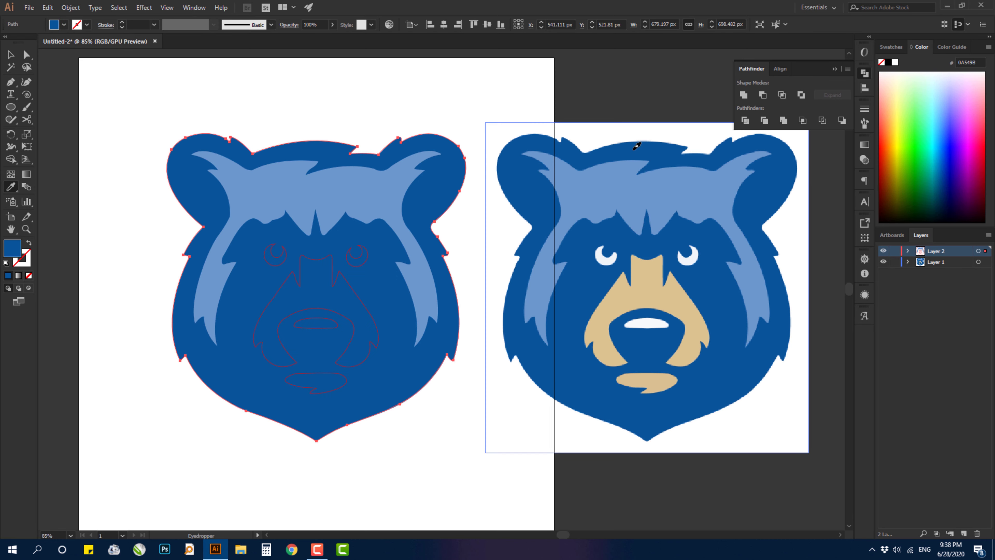
Step: Fill both eye crescents with the off-white sampled from the matching eyes in the reference image
key("v")
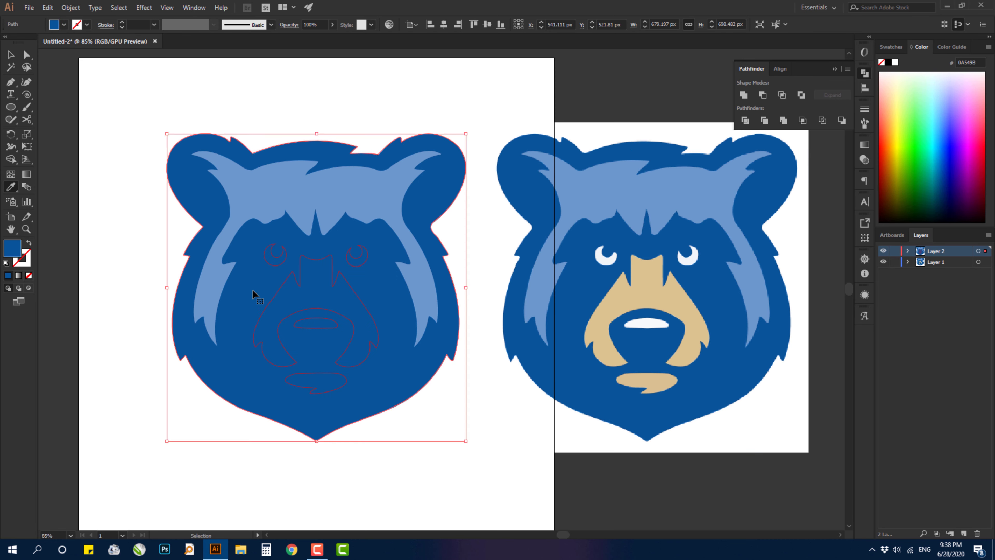
left_click(276, 265)
key("i")
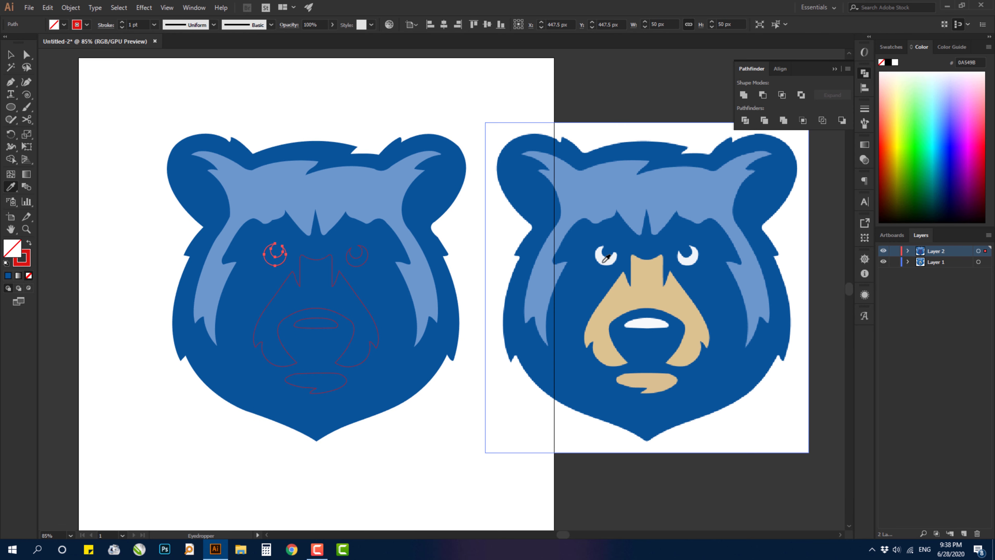
left_click(600, 260)
key("v")
left_click(363, 263)
left_click(363, 263)
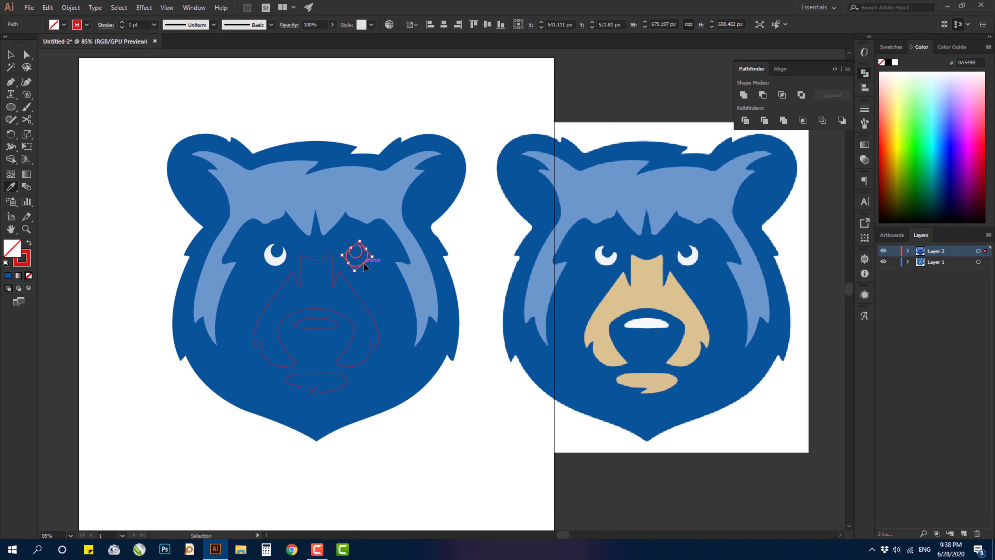
key("i")
left_click(690, 261)
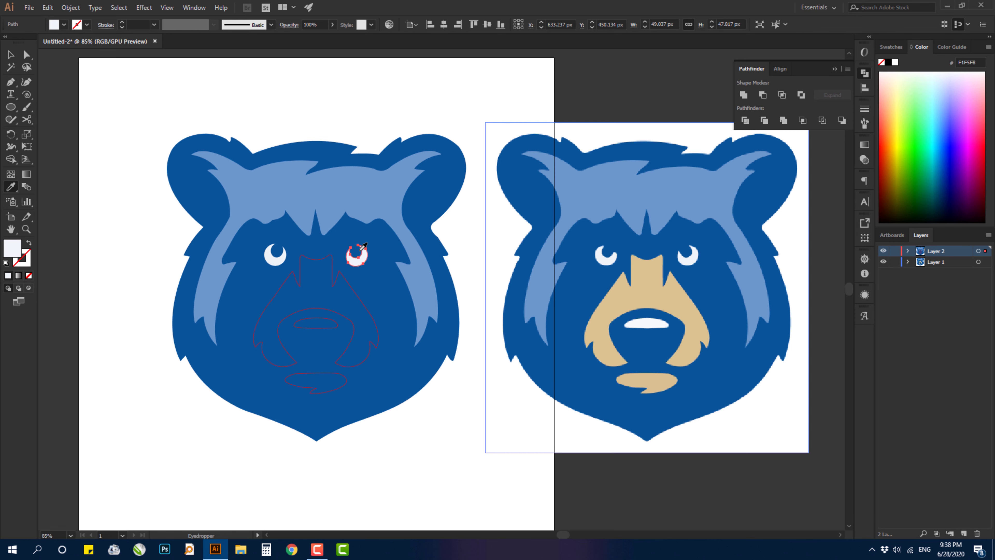
Step: Fill the muzzle with beige and the nose highlight with white, sampling each colour from the reference image
key("v")
left_click(333, 278)
key("i")
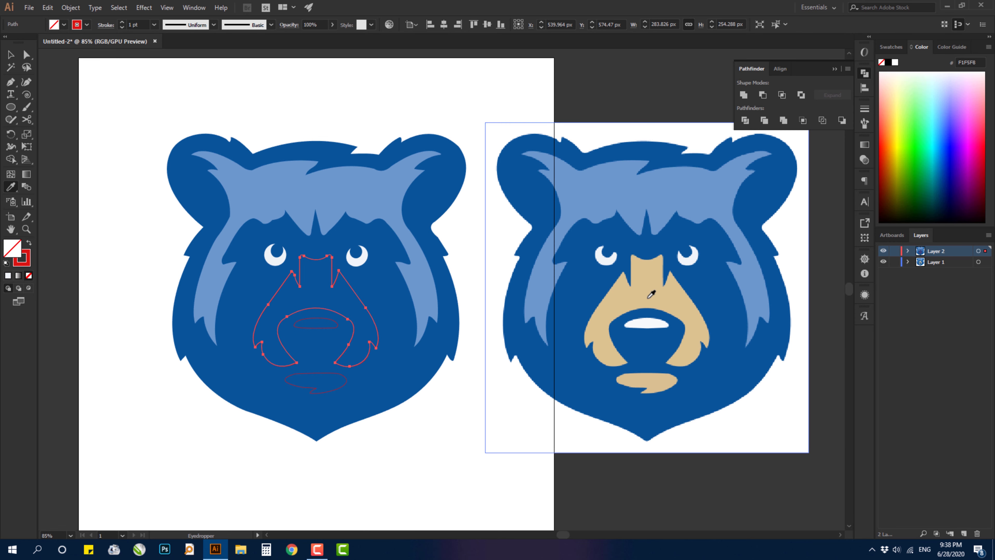
left_click(646, 291)
key("v")
left_click(320, 328, "ctrl")
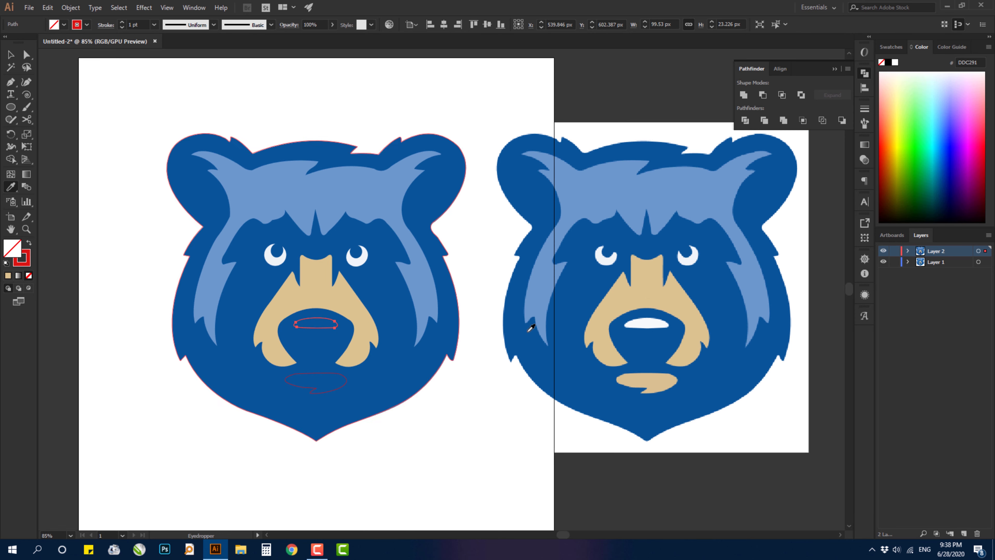
left_click(645, 323)
Step: Fill the chin patch with the beige sampled from the reference image's chin and deselect the artwork
left_click(337, 378)
key("i")
left_click(633, 379)
left_click(9, 54)
left_click(85, 123)
Step: Compare the coloured vector bear with the raster reference beside it, examining edges and shapes up close and as a whole
key("space")
left_click_drag(275, 284, 385, 293)
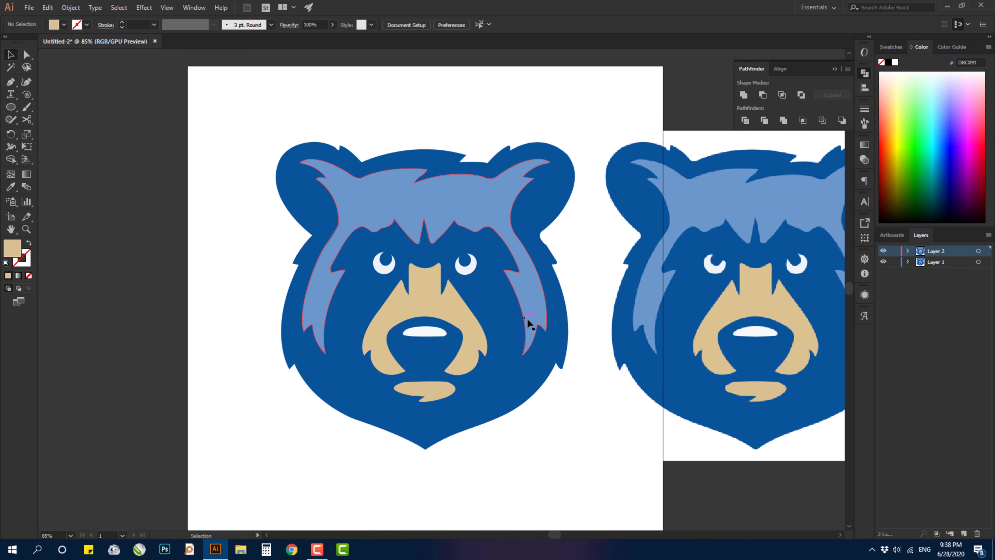
key("space")
left_click_drag(723, 353, 640, 341)
left_click(562, 312)
left_click(468, 404)
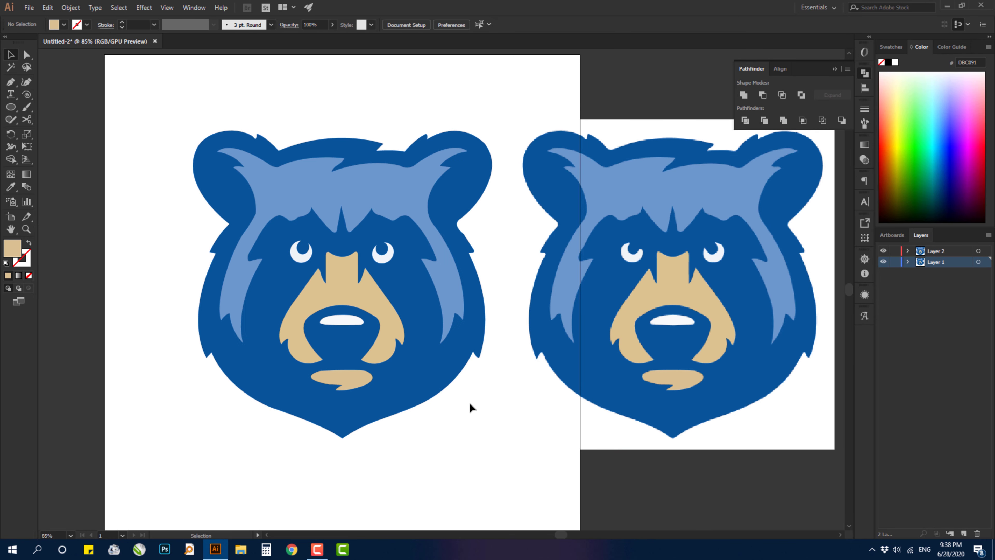
key("z")
left_click_drag(424, 408, 470, 416)
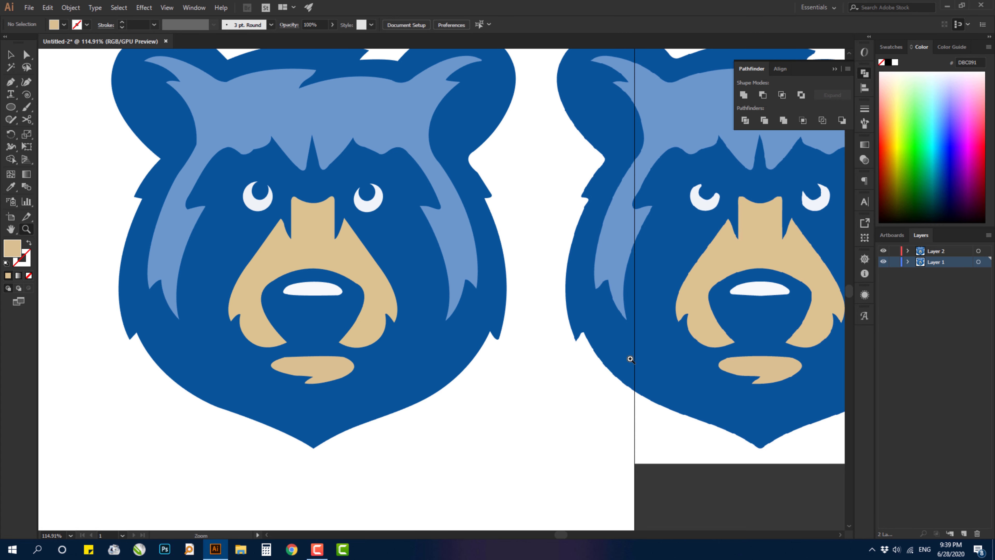
left_click(641, 355)
left_click_drag(408, 335, 288, 405)
left_click_drag(290, 357, 430, 391)
left_click(10, 55)
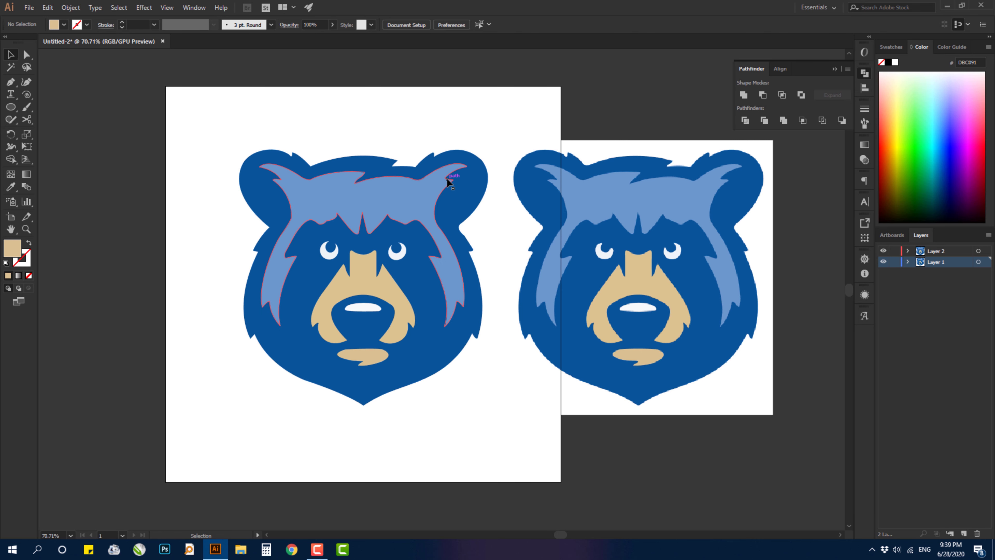